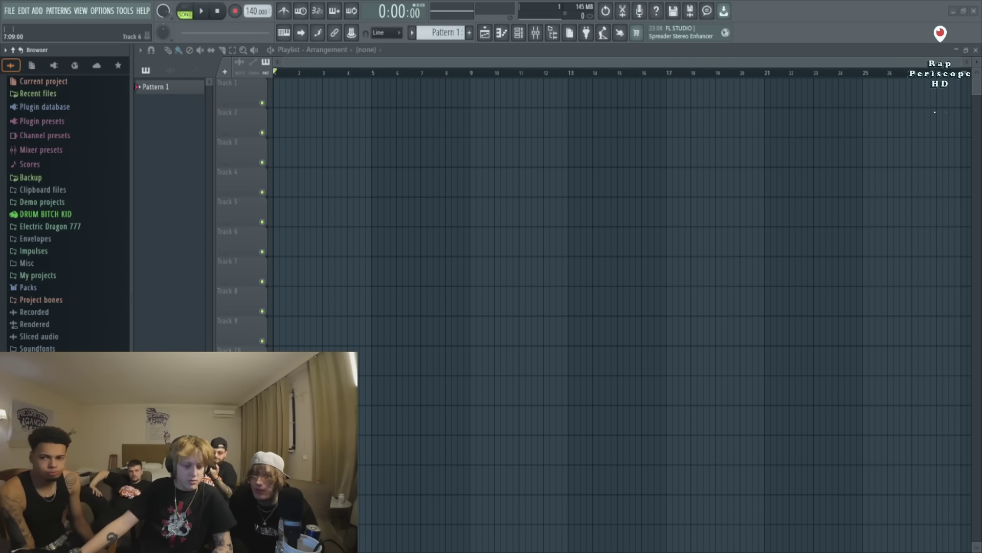
# Expand the DRUM BITCH KID collection down to the 808s folder of the !Mike Zaras Stash kit.
pyautogui.click(44, 289)
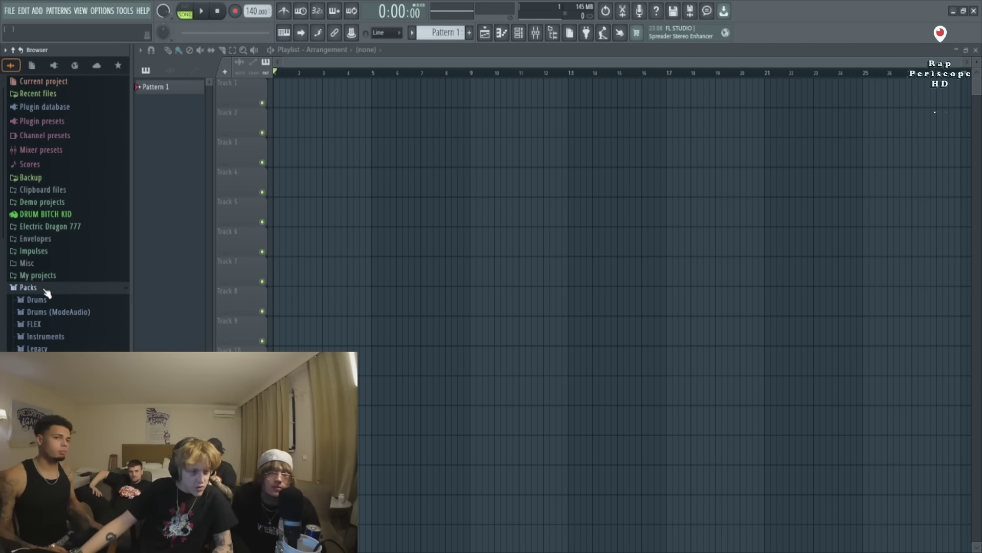
pyautogui.click(45, 289)
pyautogui.click(44, 214)
pyautogui.scroll(-8, 69, 287)
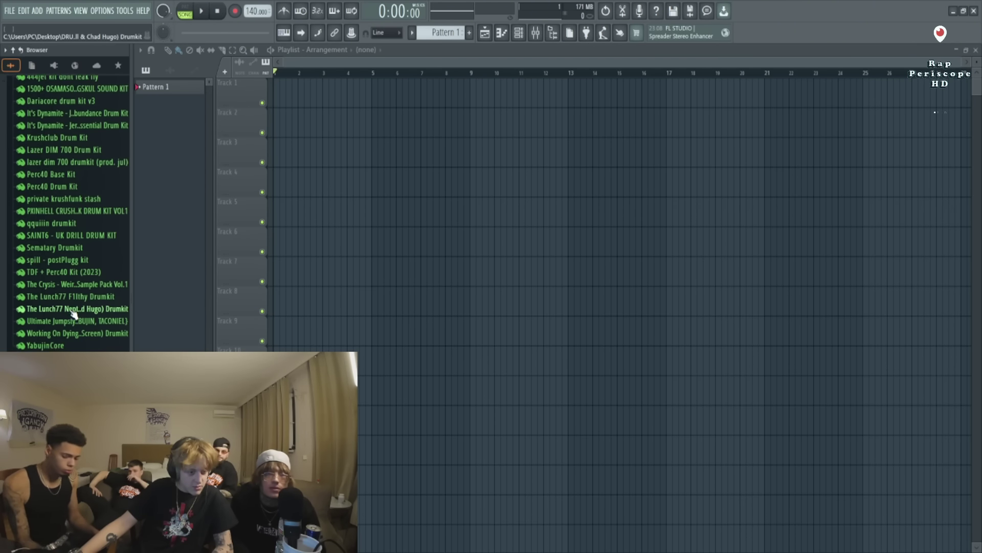
pyautogui.scroll(8, 73, 313)
pyautogui.click(67, 233)
pyautogui.click(66, 233)
pyautogui.click(70, 185)
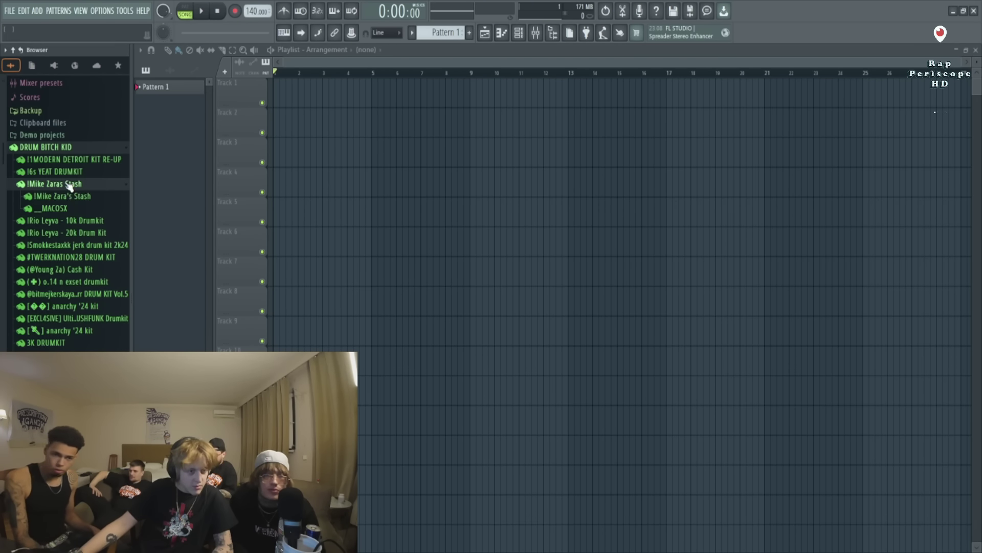
pyautogui.click(65, 196)
pyautogui.click(66, 207)
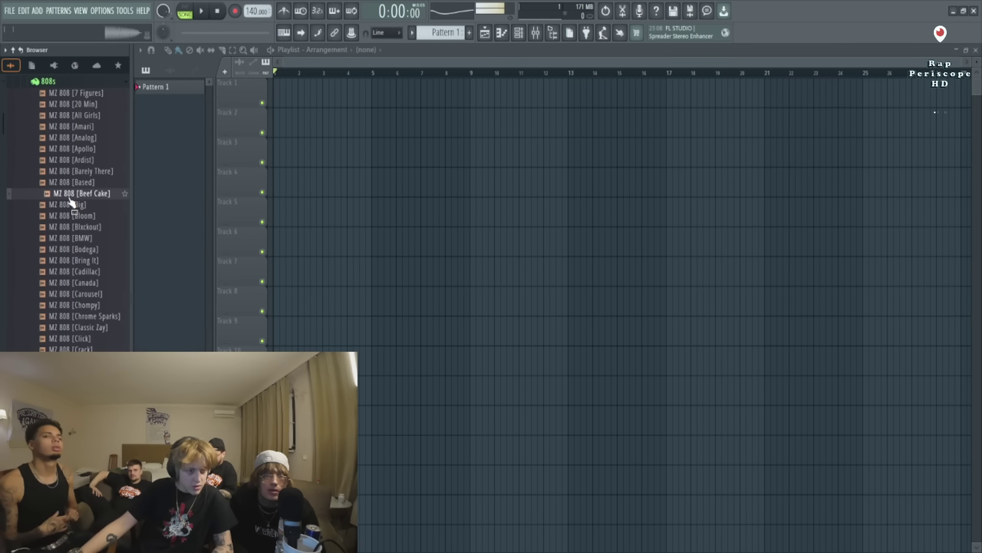
# Audition samples in the 808s folder, including MZ 808 [Cxdy Beats], [Dance Floor] and [Chrome Sparks].
pyautogui.scroll(2, 68, 230)
pyautogui.click(66, 261)
pyautogui.click(66, 229)
pyautogui.scroll(-3, 68, 267)
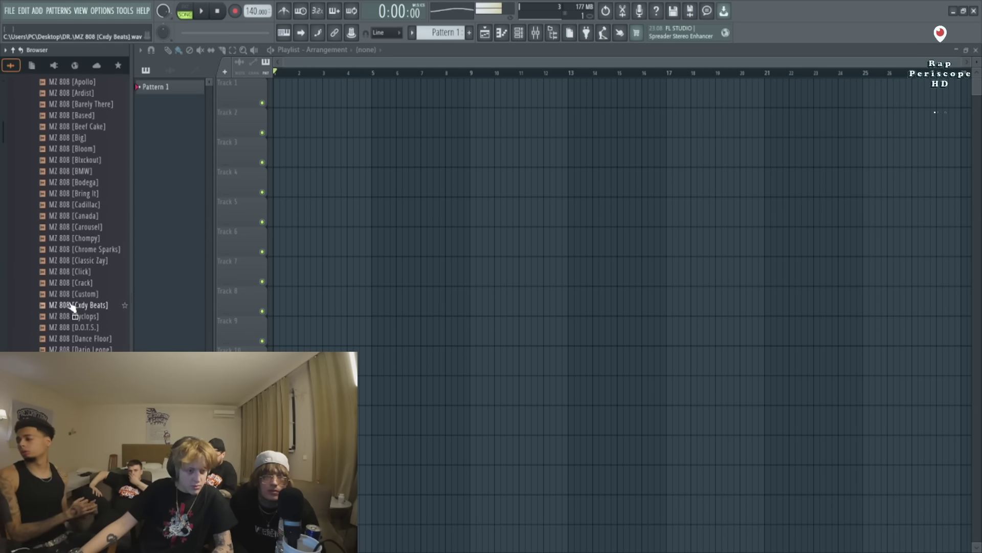
pyautogui.click(72, 306)
pyautogui.click(77, 338)
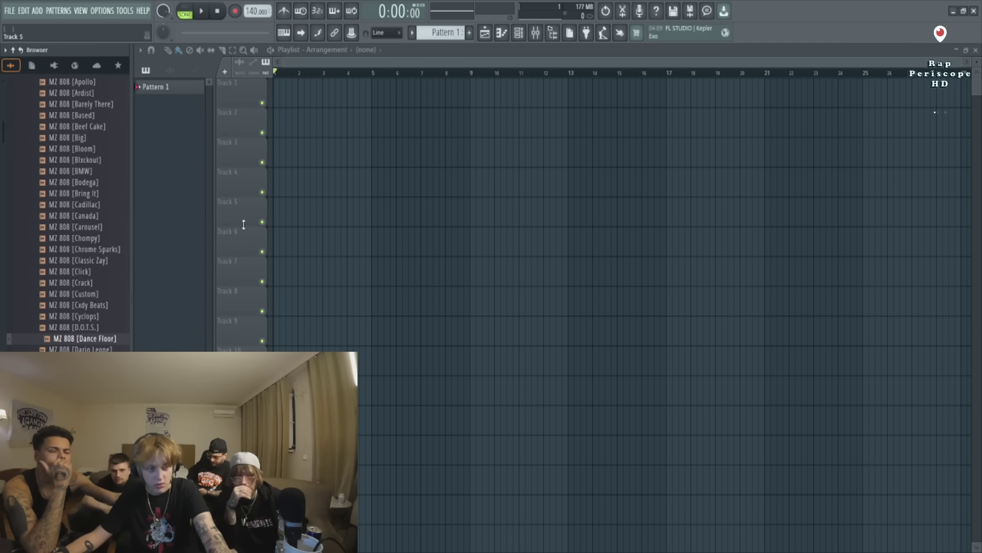
pyautogui.click(102, 249)
# Show the channel rack and delete the recorded Insert 1 audio clip channel, leaving only the Sampler.
pyautogui.click(527, 36)
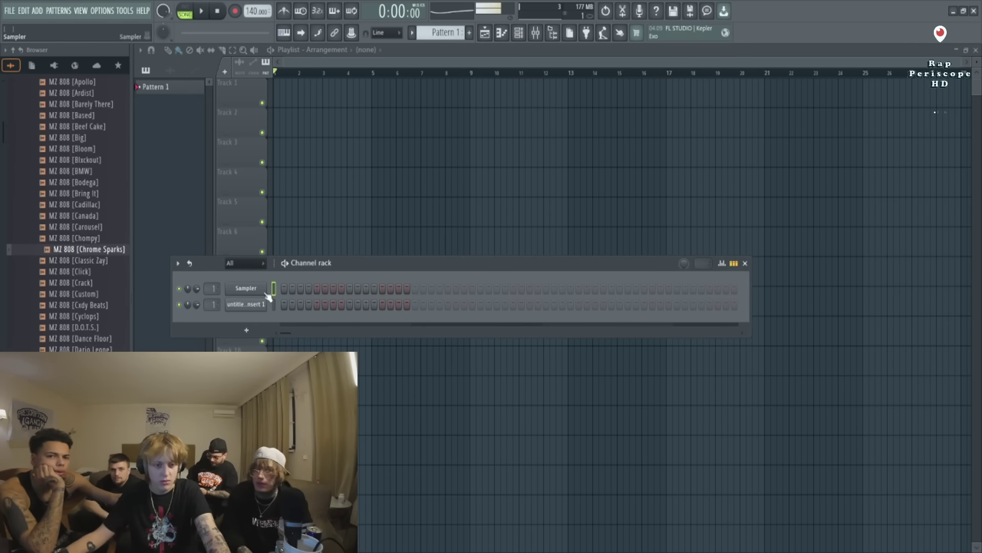
pyautogui.click(245, 290)
pyautogui.click(226, 289)
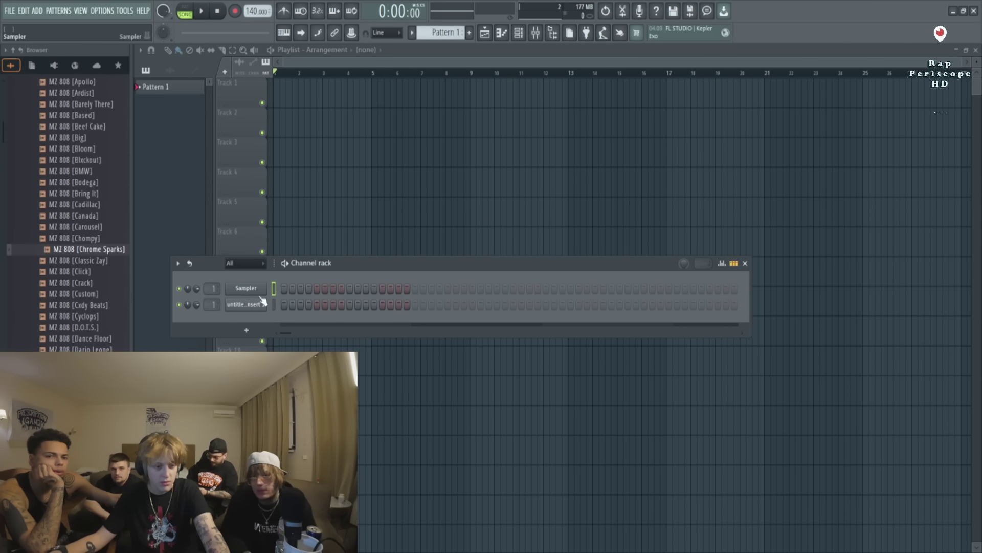
pyautogui.click(258, 306)
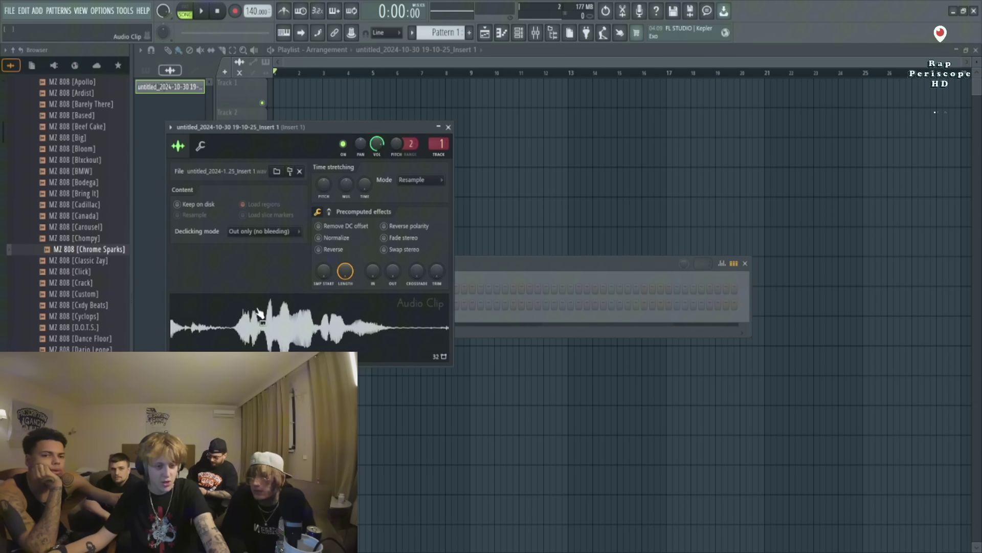
pyautogui.click(449, 127)
pyautogui.rightClick(242, 307)
pyautogui.click(276, 389)
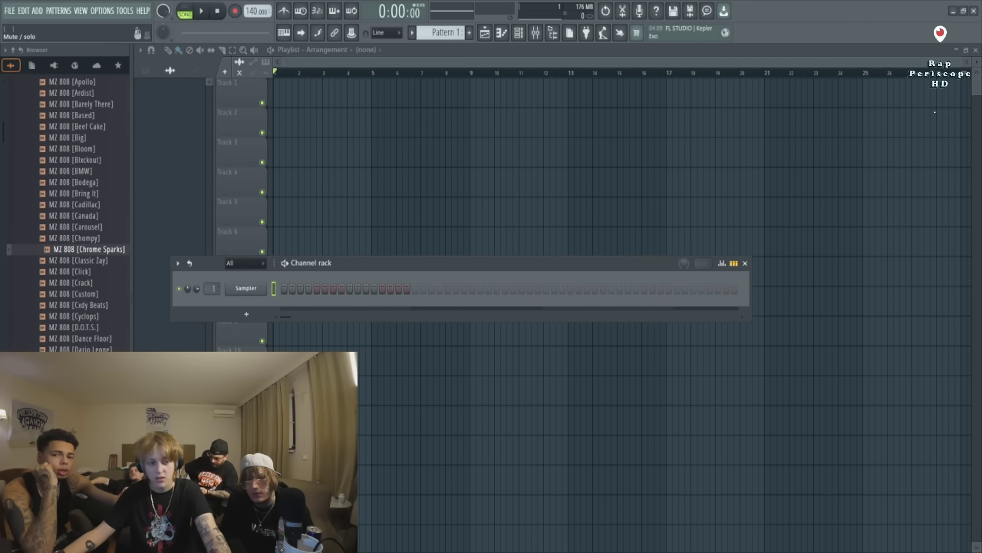
# Compare more 808 samples by ear, including MZ 808 [Chrome Sparks], [Crack], [Canada], [Custom] and [Beef Cake].
pyautogui.click(108, 252)
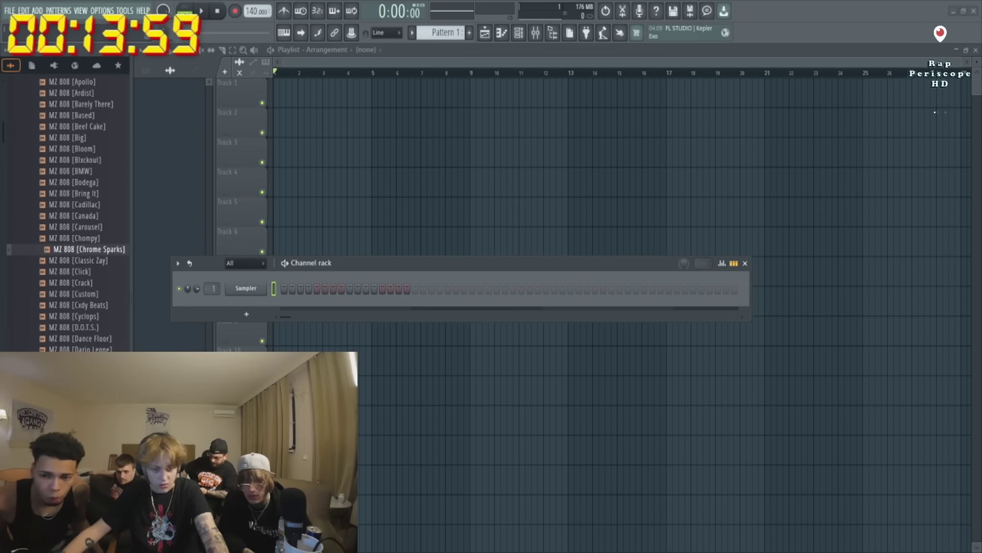
pyautogui.click(87, 249)
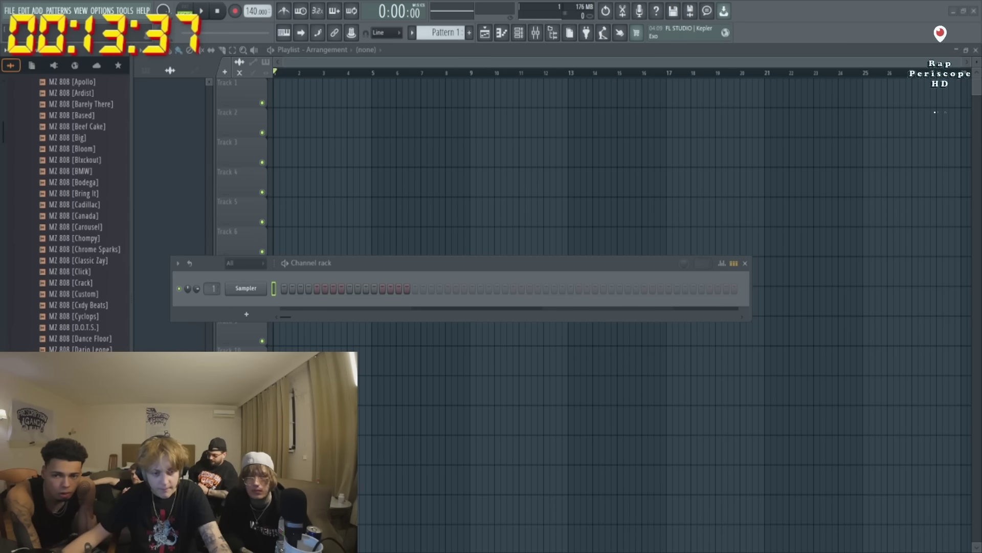
pyautogui.click(75, 283)
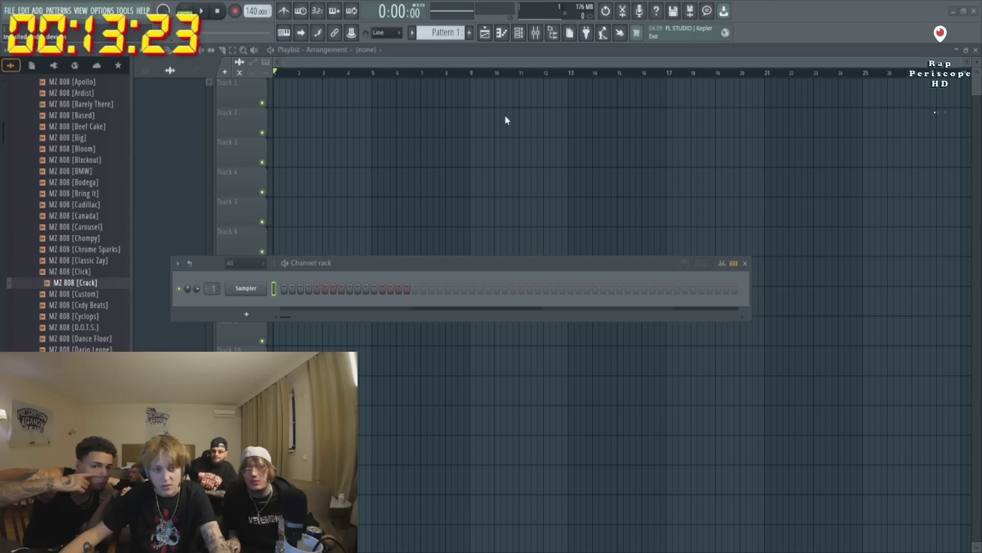
pyautogui.click(93, 216)
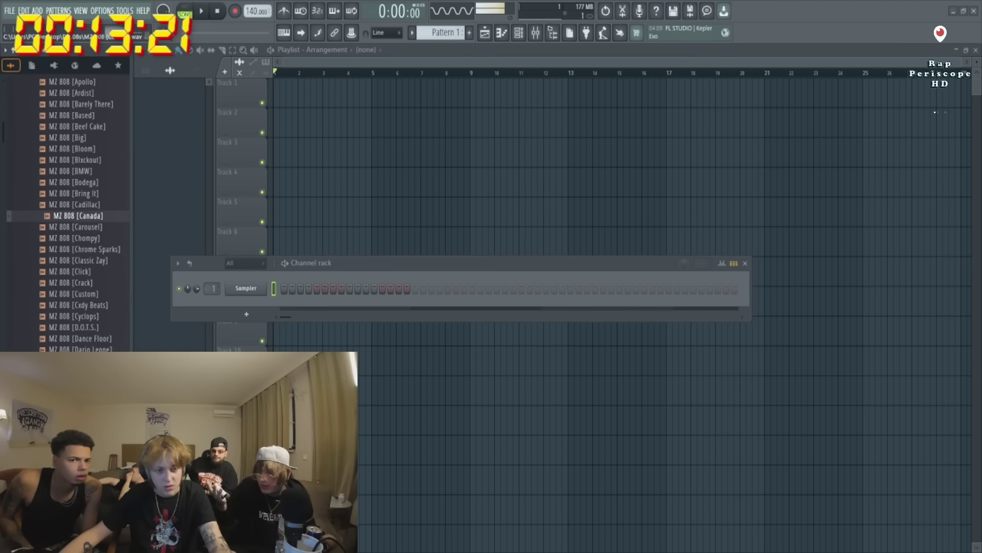
pyautogui.click(93, 294)
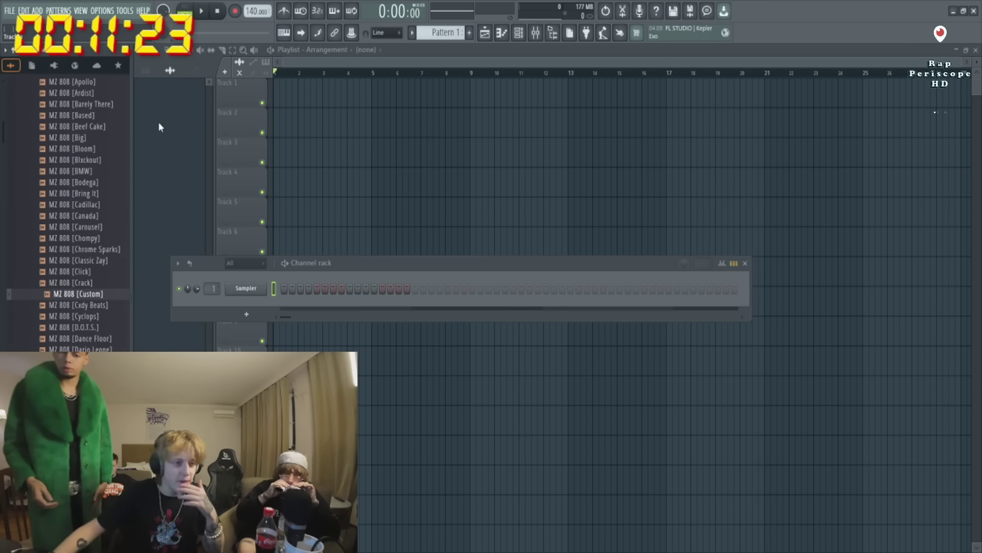
pyautogui.click(89, 128)
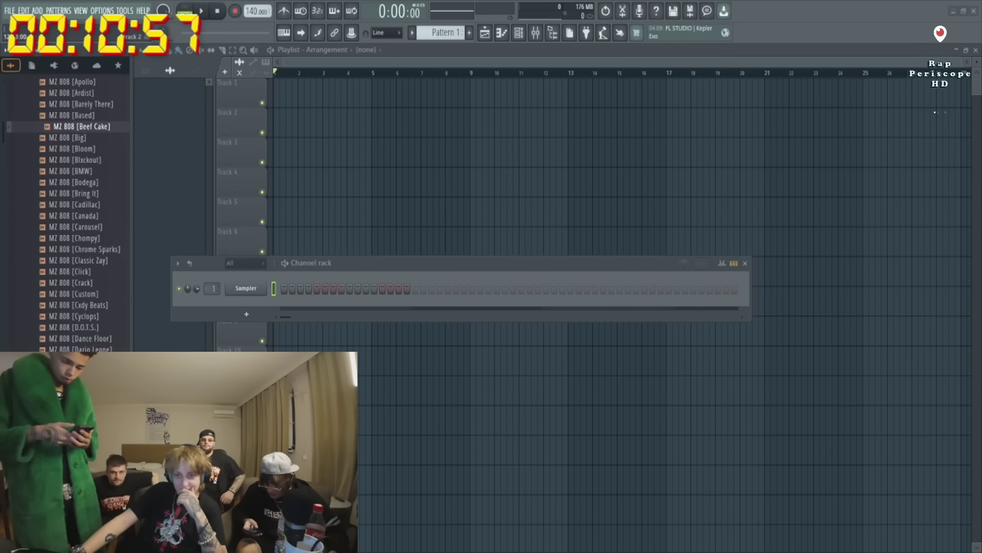
pyautogui.click(76, 383)
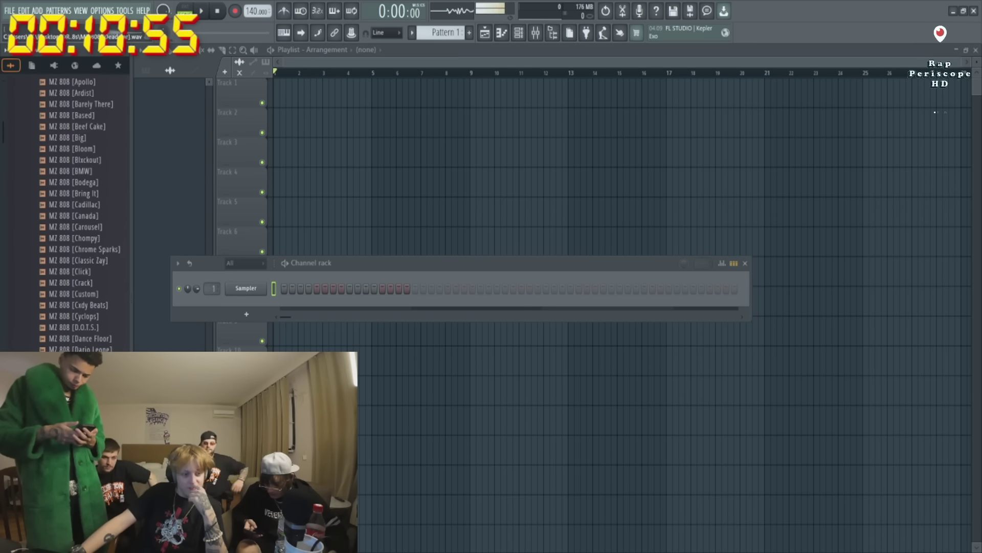
# Audition 808 samples further down the folder, from around MZ 808 [Disgust] to MZ 808 [Rumham].
pyautogui.scroll(-8, 77, 382)
pyautogui.scroll(-3, 77, 215)
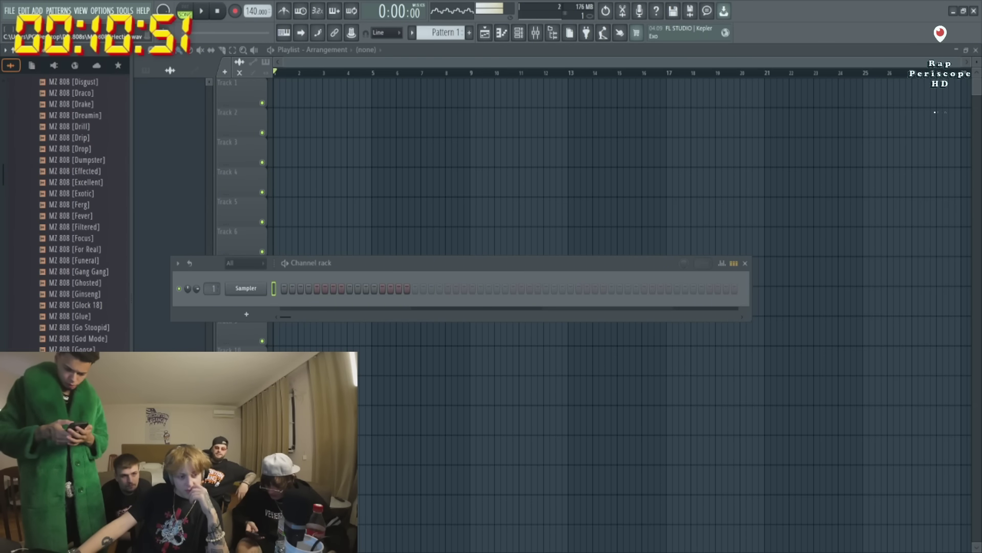
pyautogui.scroll(-10, 77, 215)
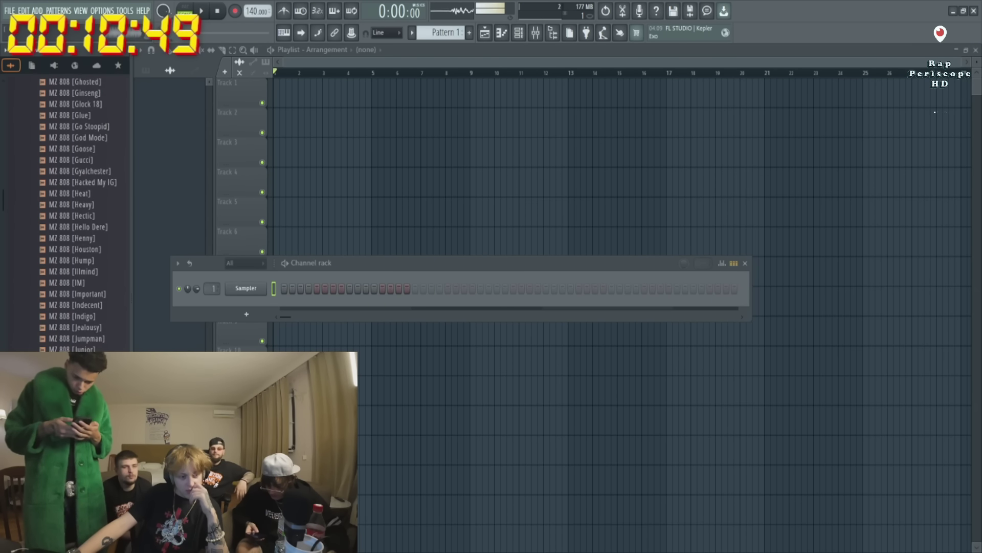
pyautogui.click(76, 141)
pyautogui.scroll(-12, 77, 215)
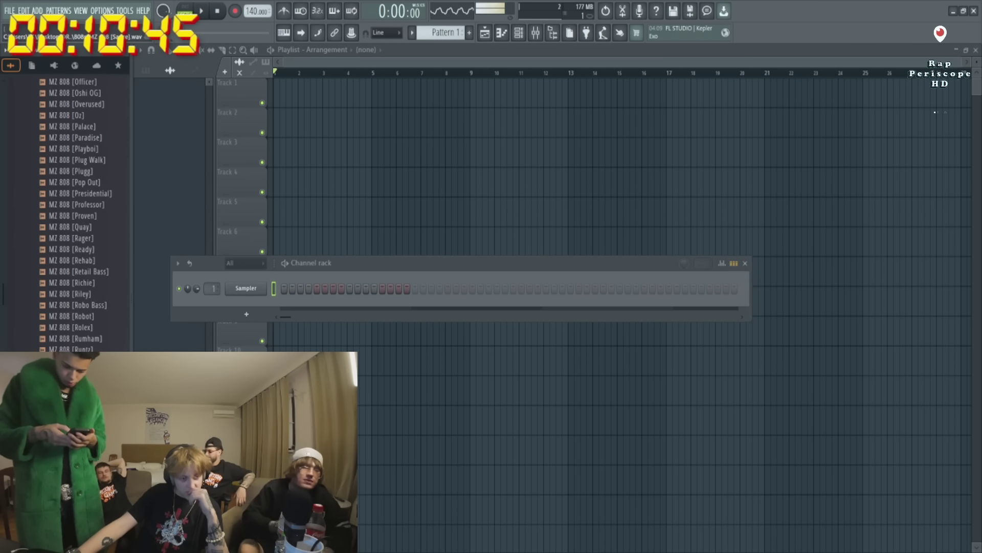
# Audition the last 808s in the folder: [Zara New], [YNW Melly], [Zay Spinz], [XXX Bass], [Xool] and [X5].
pyautogui.scroll(-12, 76, 215)
pyautogui.scroll(-10, 77, 215)
pyautogui.click(101, 228)
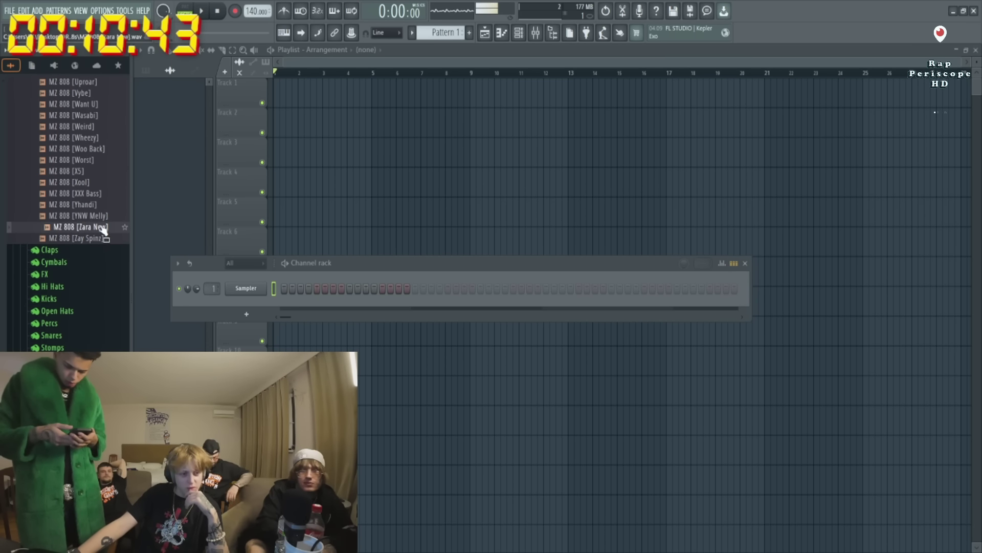
pyautogui.click(99, 217)
pyautogui.click(99, 239)
pyautogui.click(96, 196)
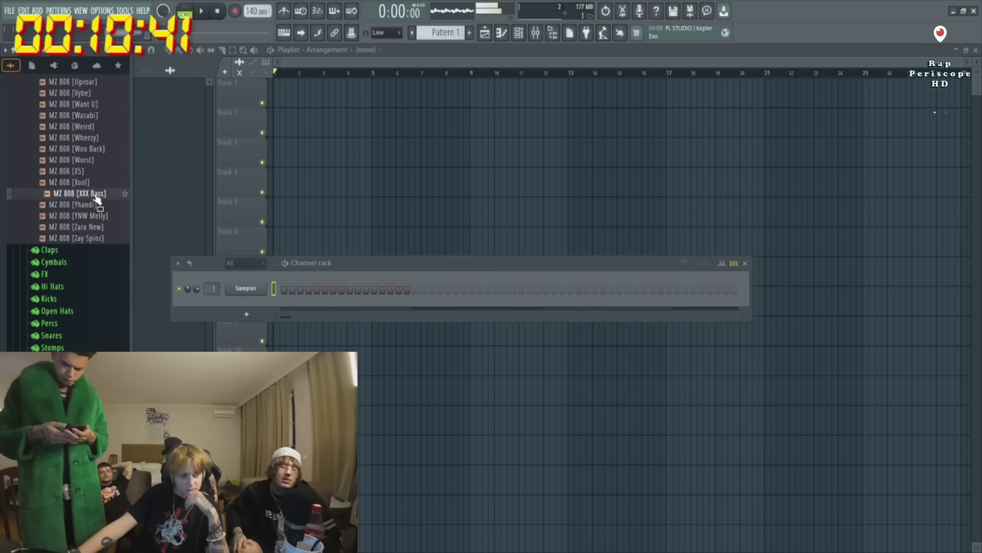
pyautogui.click(95, 184)
pyautogui.click(94, 173)
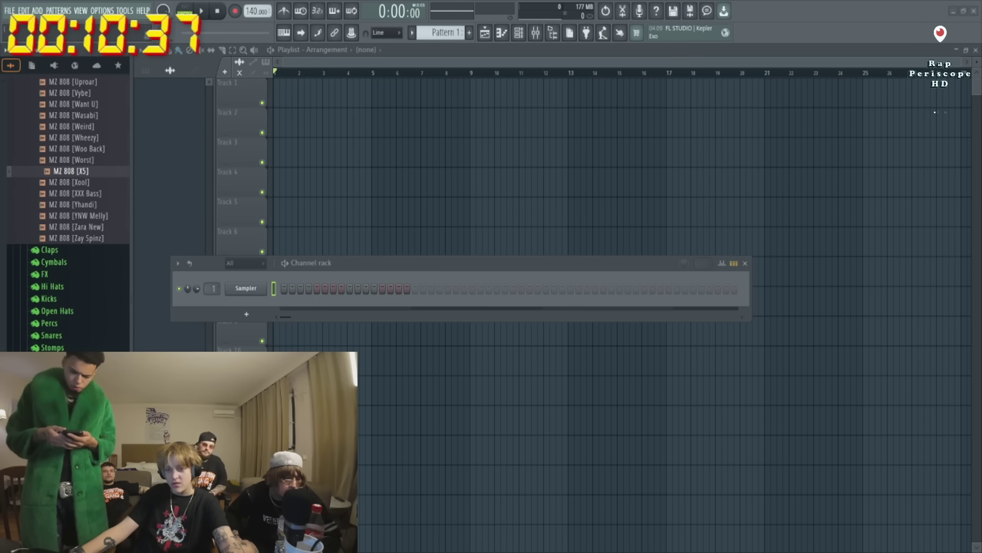
# Audition 808 samples while going back up the folder to MZ 808 [7 Figures] at its beginning.
pyautogui.click(81, 84)
pyautogui.scroll(5, 82, 90)
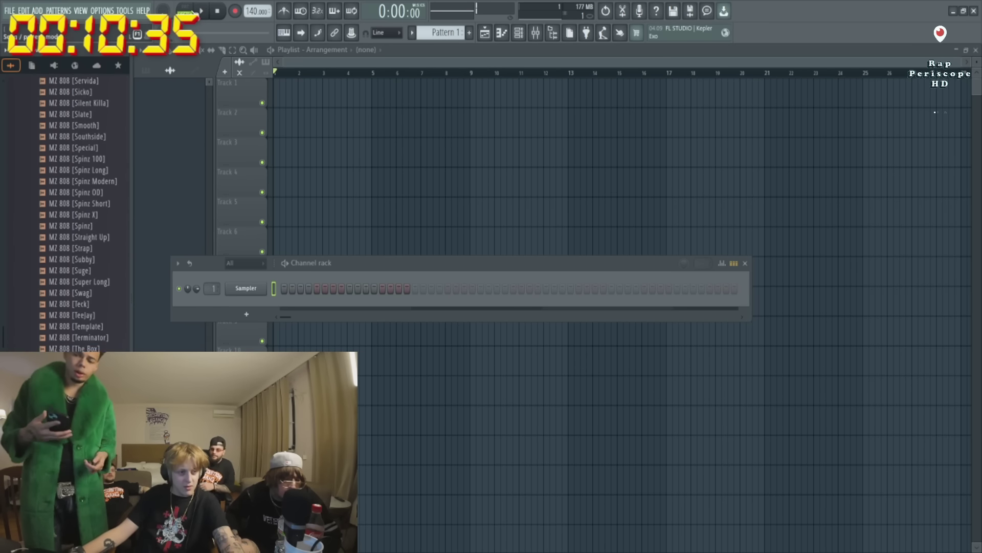
pyautogui.click(78, 93)
pyautogui.scroll(7, 85, 115)
pyautogui.scroll(15, 85, 117)
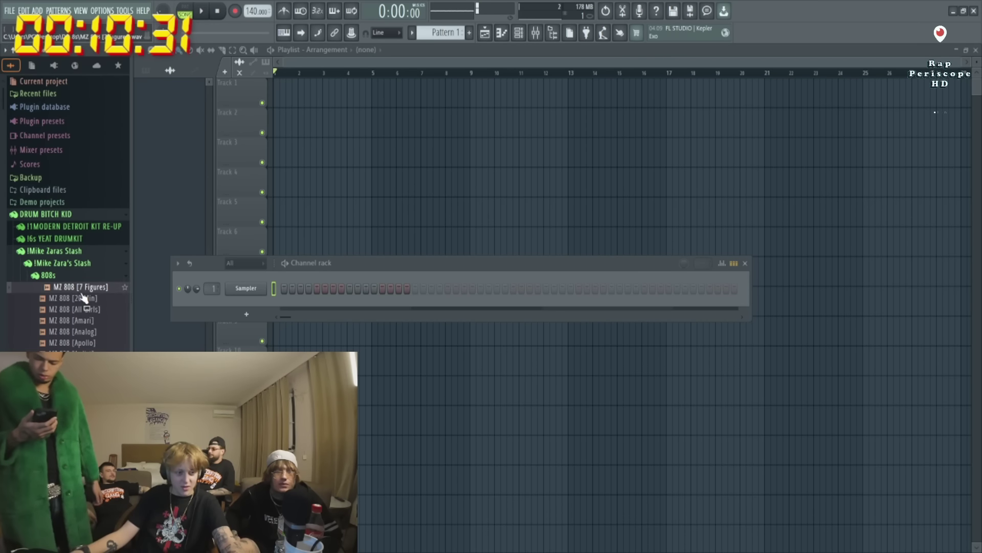
pyautogui.scroll(-6, 72, 241)
pyautogui.scroll(5, 77, 128)
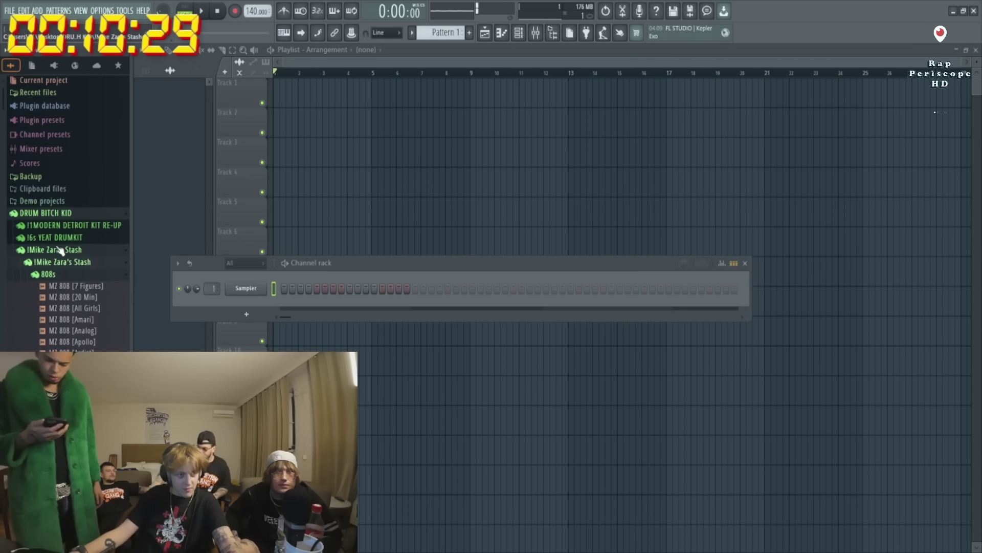
# Collapse the !Mike Zaras Stash kit and go through the !6s YEAT DRUMKIT samples as far as !6 Snare - X.
pyautogui.click(61, 251)
pyautogui.click(60, 239)
pyautogui.click(66, 105)
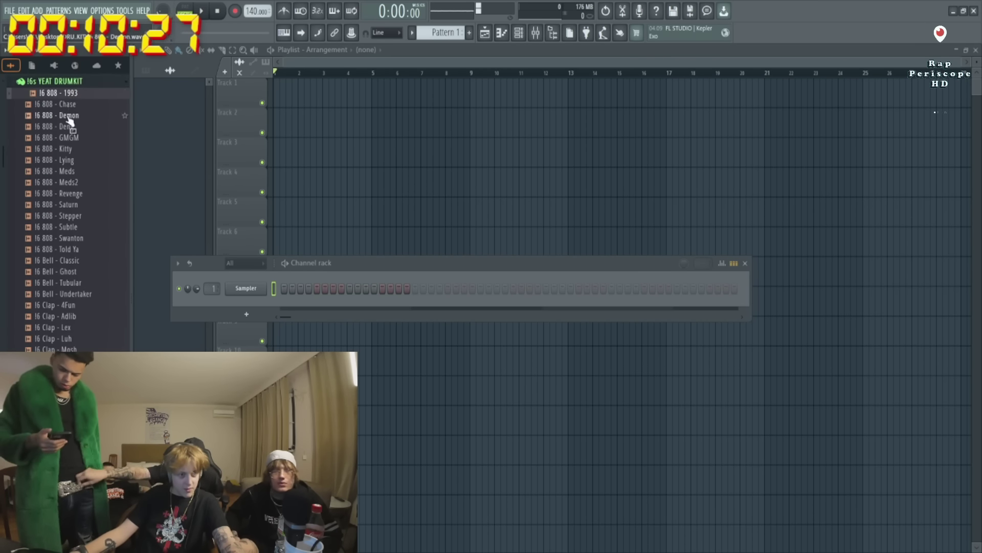
pyautogui.scroll(-10, 67, 123)
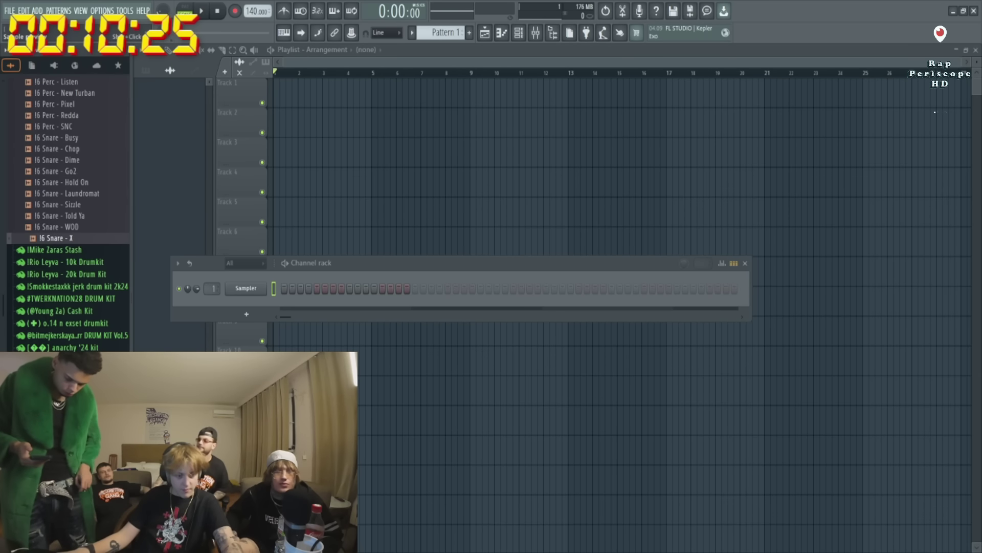
# Find the Spinz 808 samples in the browser and add MZ 808 [Spinz] as a new channel in the channel rack.
pyautogui.press('l')
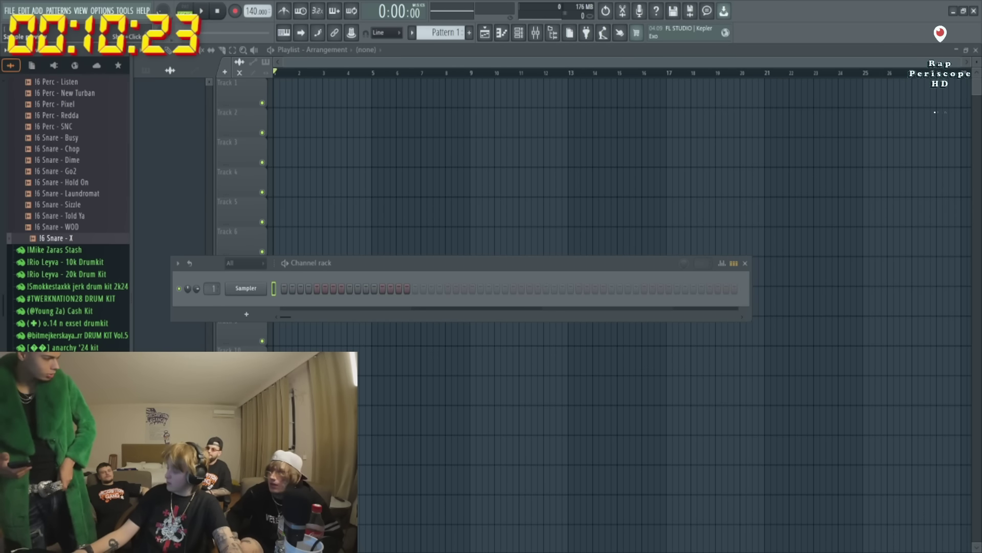
pyautogui.scroll(-5, 69, 212)
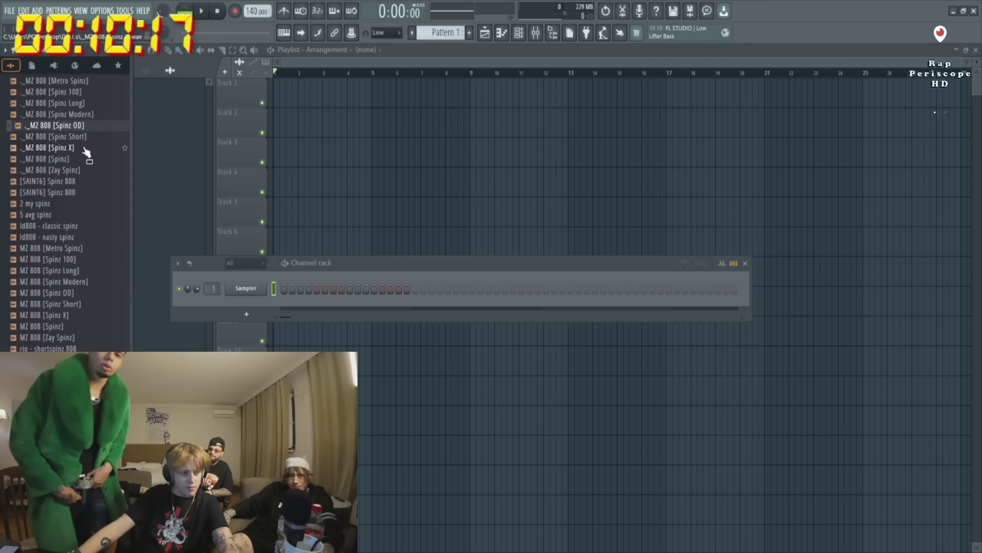
pyautogui.click(78, 204)
pyautogui.click(80, 214)
pyautogui.click(77, 337)
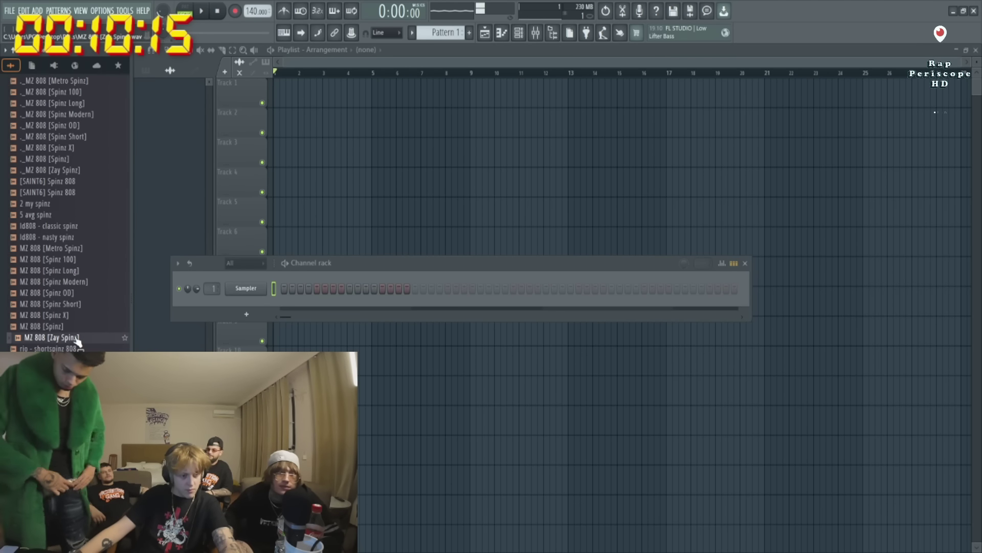
pyautogui.moveTo(80, 327); pyautogui.dragTo(248, 307)
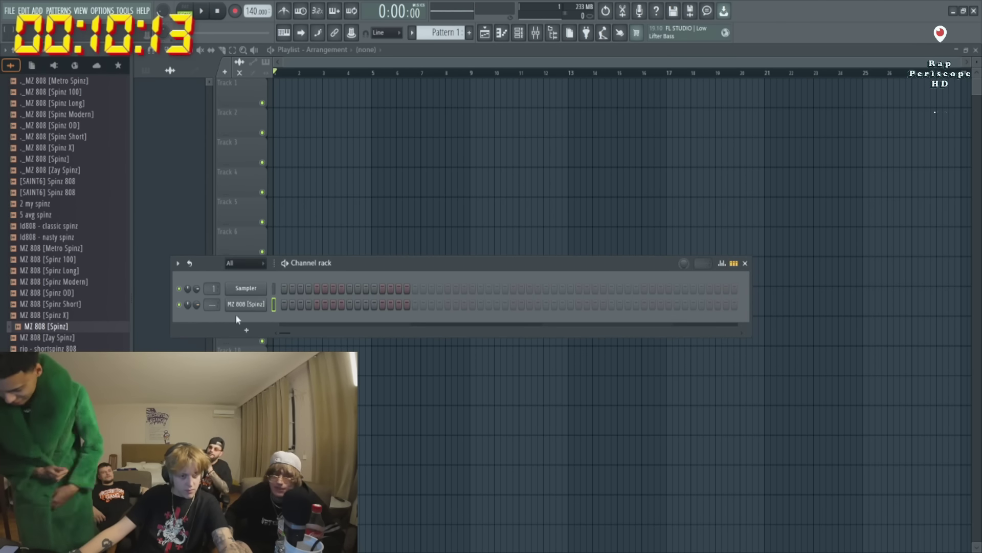
# Enable typing-keyboard note input to test the MZ 808 [Spinz] channel, and return the browser to the drum kit folders.
pyautogui.click(284, 32)
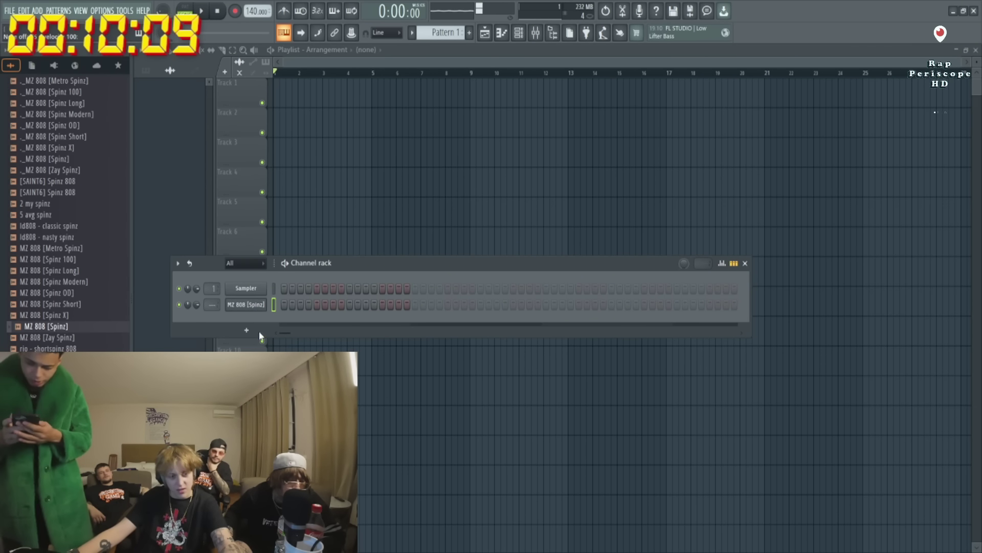
pyautogui.press('q')
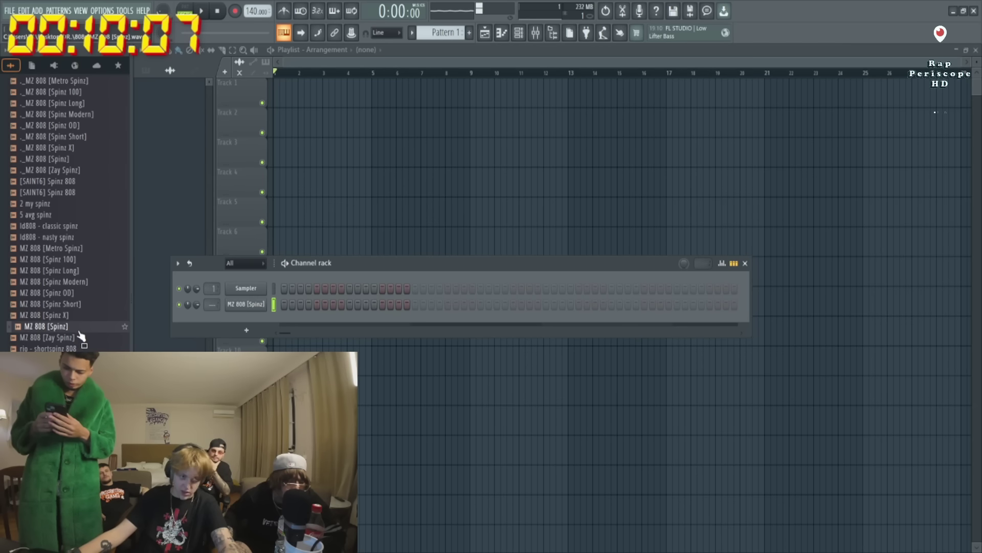
pyautogui.click(17, 50)
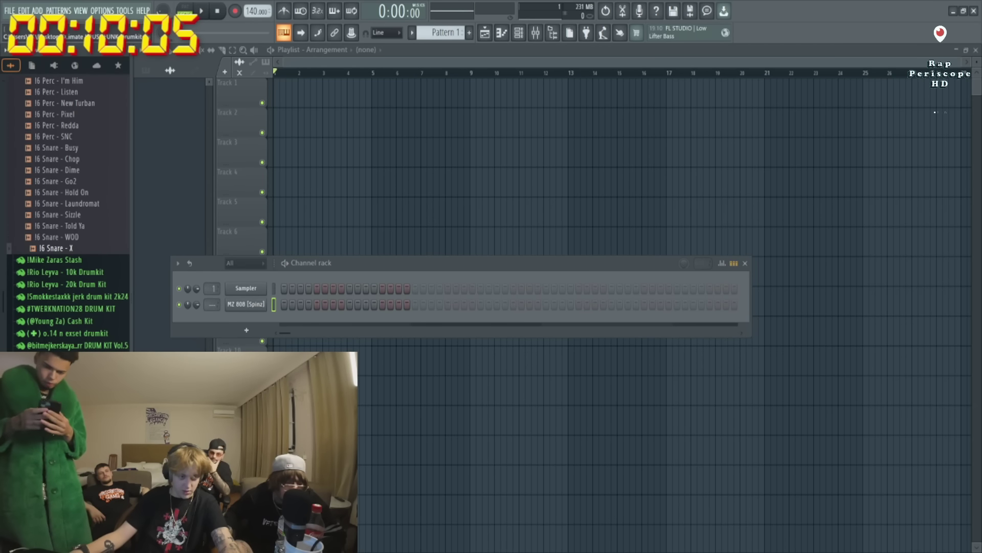
# Preview the 3K DRUMKIT hi hats and add venexxi - ! hit 1 as a new channel in the channel rack.
pyautogui.scroll(-5, 69, 215)
pyautogui.click(52, 218)
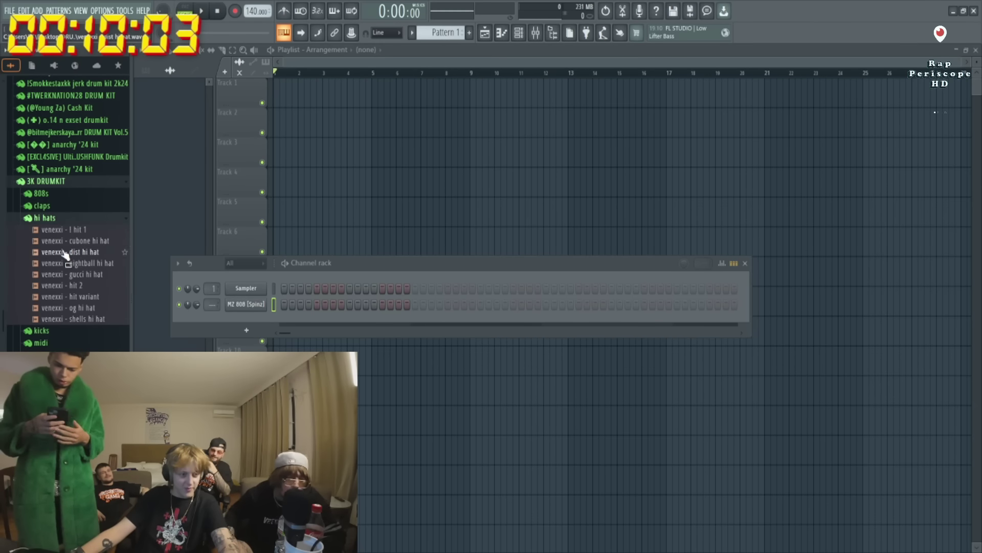
pyautogui.click(64, 252)
pyautogui.click(68, 231)
pyautogui.moveTo(82, 230); pyautogui.dragTo(243, 332)
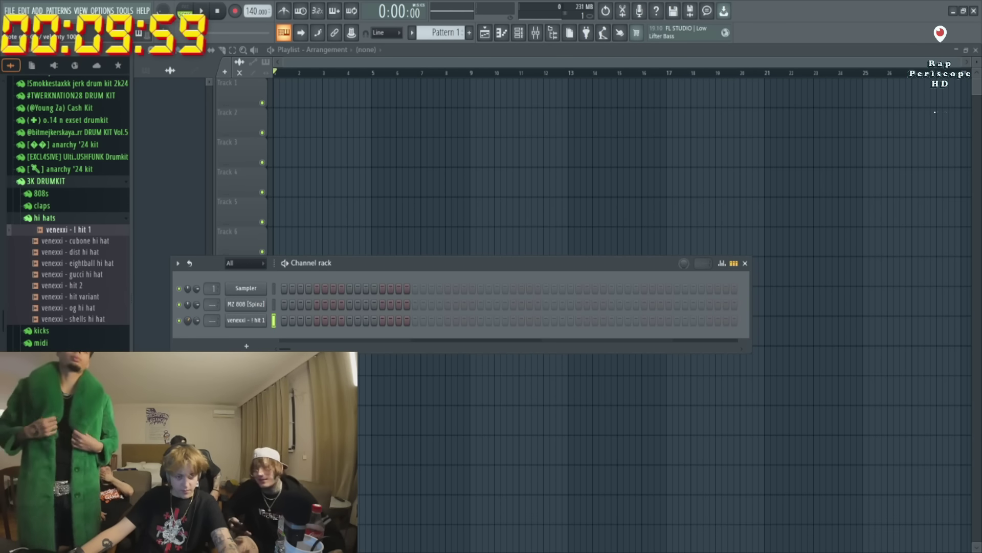
# Browse the 3K DRUMKIT snares folder and add a venexxi snare as a new channel.
pyautogui.click(76, 219)
pyautogui.click(87, 304)
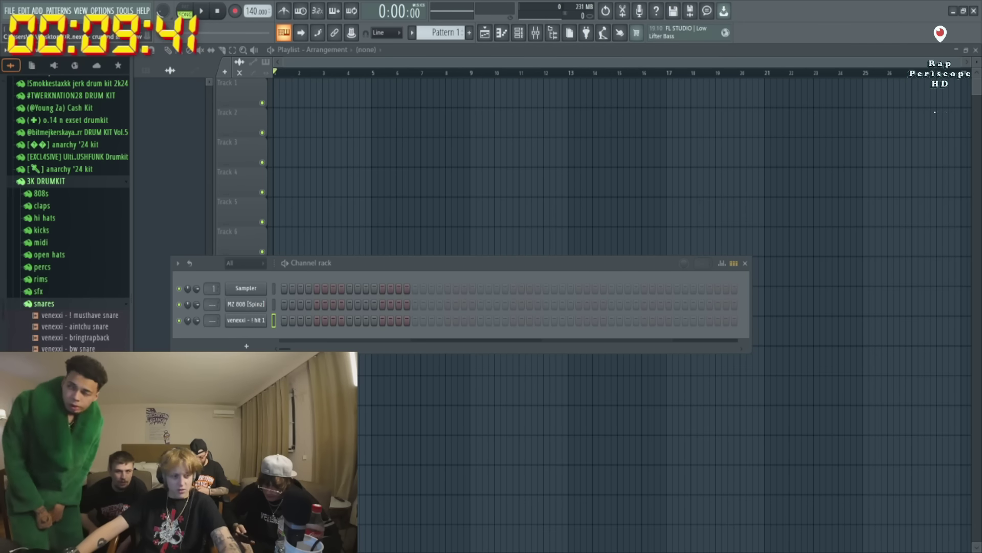
pyautogui.click(82, 315)
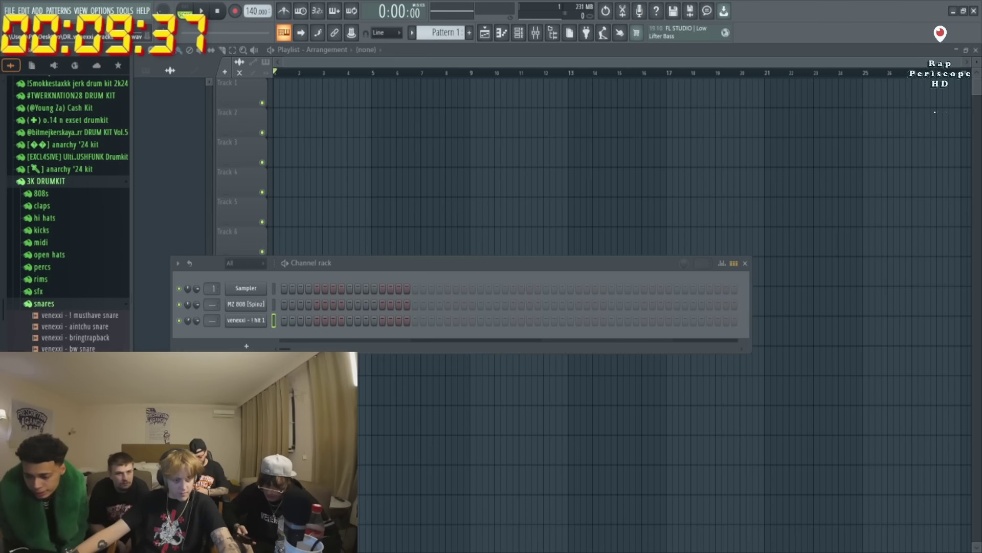
pyautogui.moveTo(273, 344); pyautogui.dragTo(269, 344)
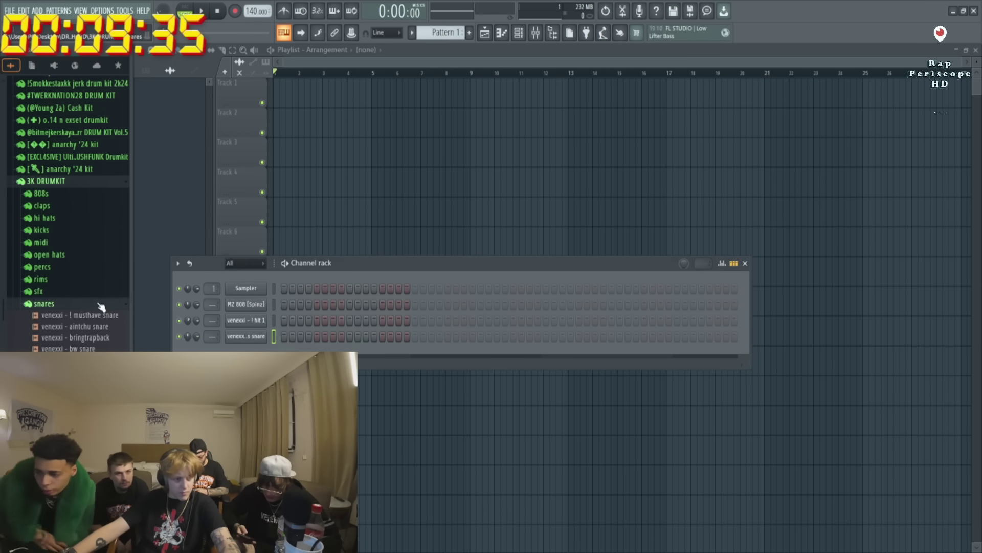
# Browse the 3K DRUMKIT open hats and add venexxi - redd open hat as a new channel.
pyautogui.click(98, 305)
pyautogui.click(78, 266)
pyautogui.click(80, 256)
pyautogui.click(82, 288)
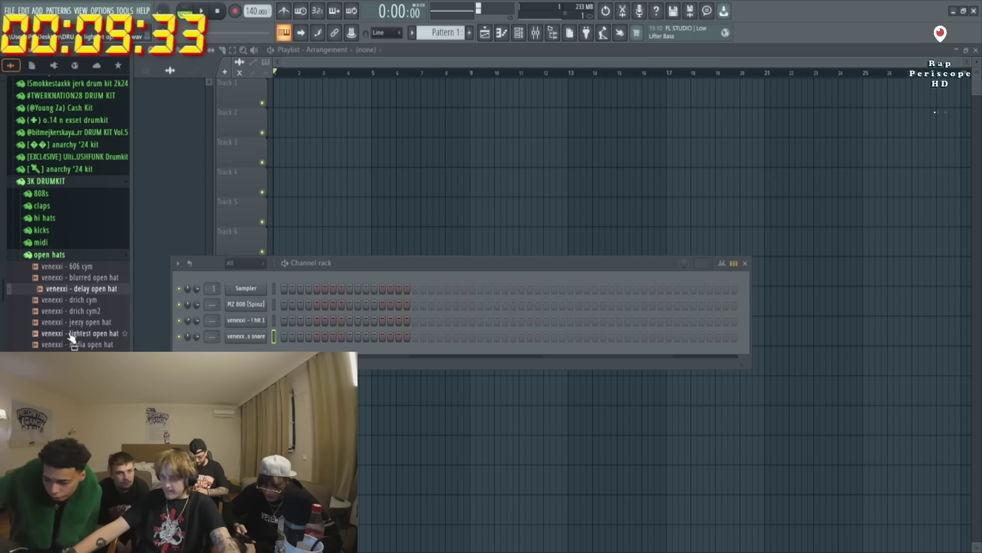
pyautogui.moveTo(70, 356); pyautogui.dragTo(246, 356)
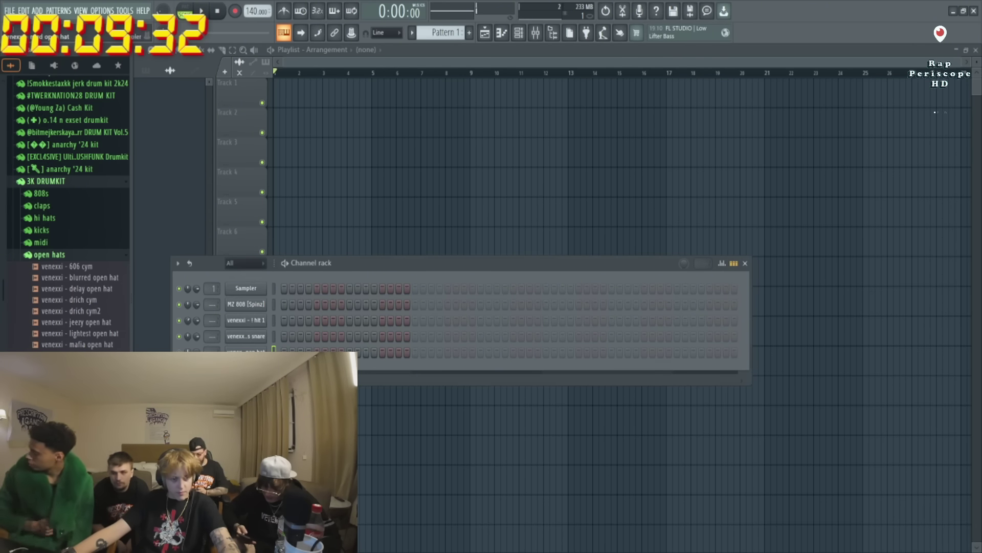
# Try Harmor and Purity as instrument channels, and undo adding them.
pyautogui.click(68, 258)
pyautogui.press('F6')
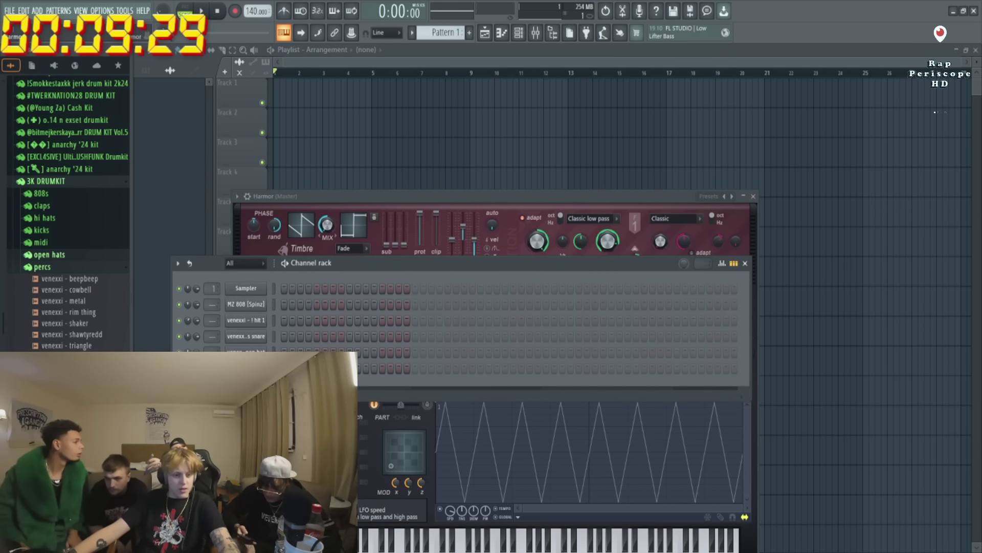
pyautogui.hotkey('ctrl', 'z')
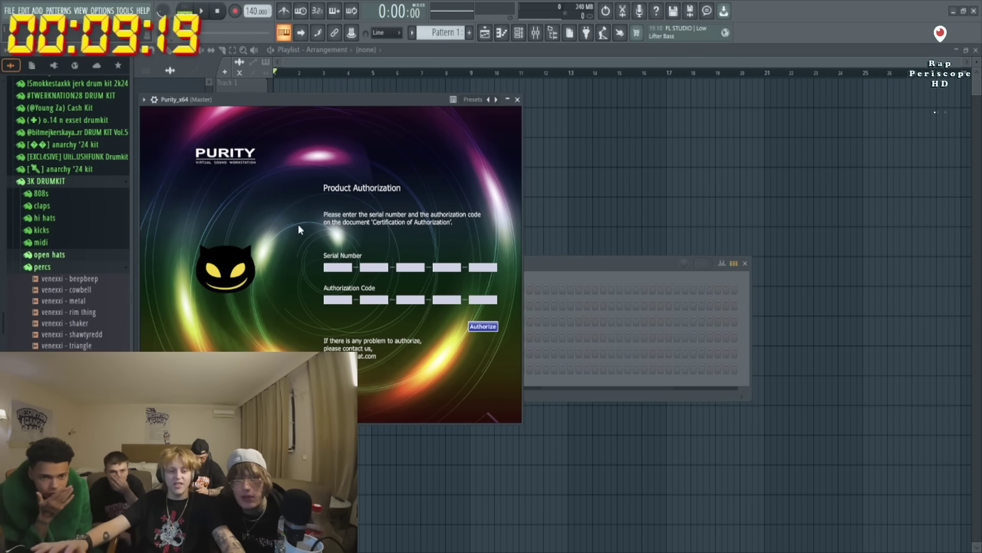
pyautogui.click(517, 99)
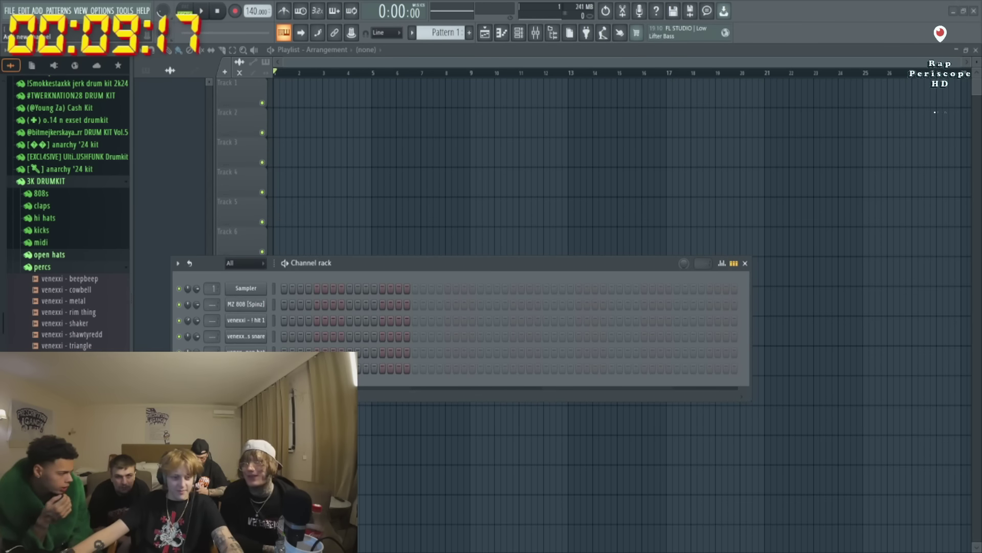
pyautogui.hotkey('ctrl', 'z')
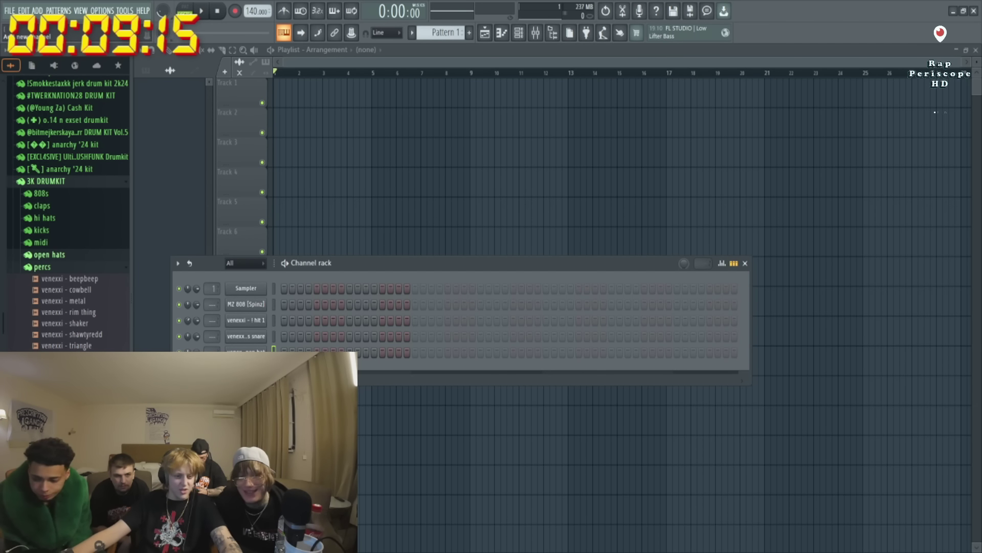
# Add an FL Keys channel, play a few test notes on it and open its piano roll.
pyautogui.click(259, 207)
pyautogui.click(283, 313)
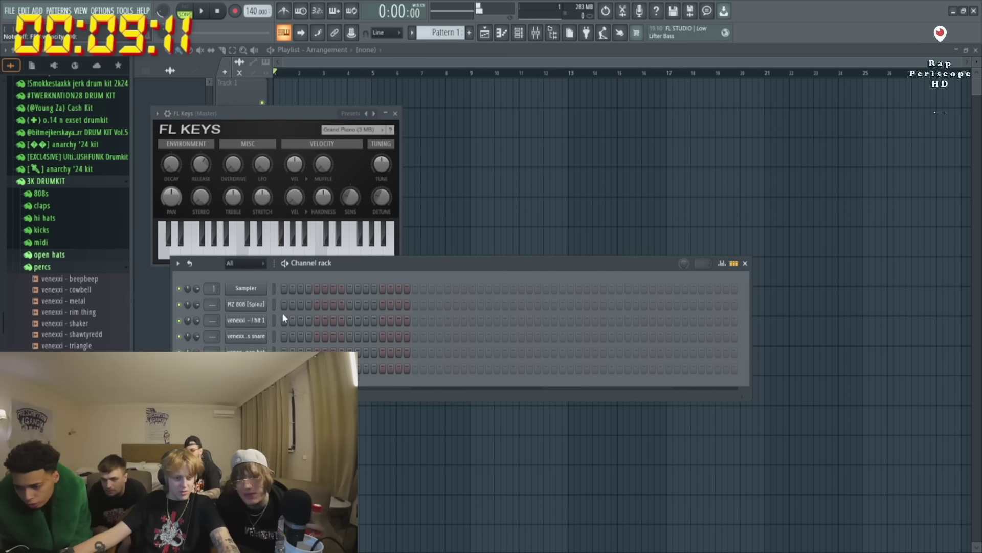
pyautogui.press('r')
pyautogui.press('r')
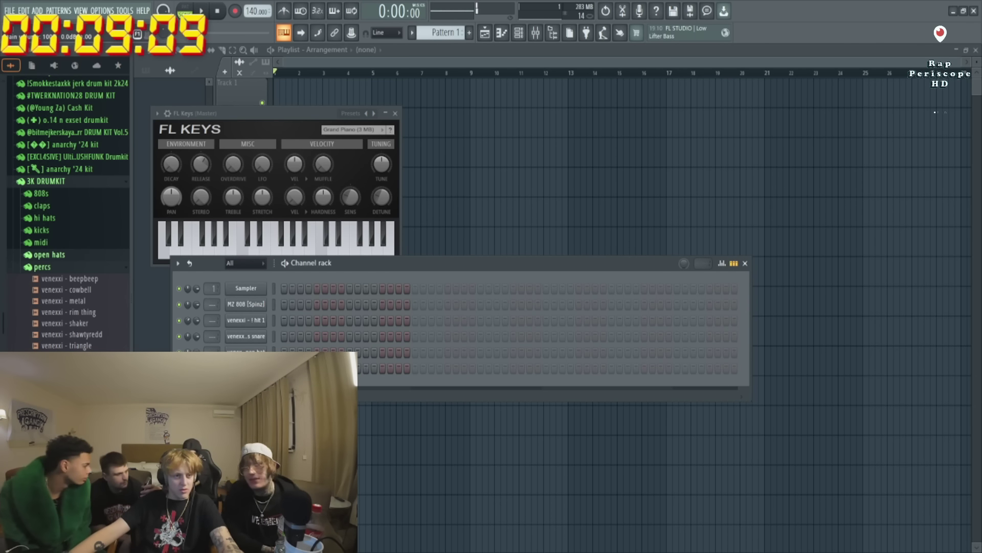
pyautogui.press('r')
pyautogui.press('q')
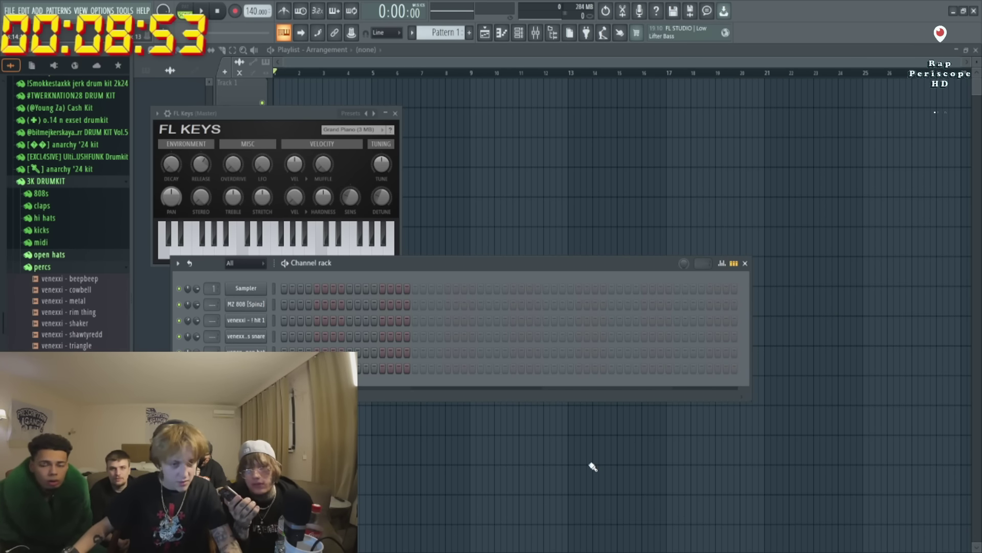
pyautogui.click(246, 368)
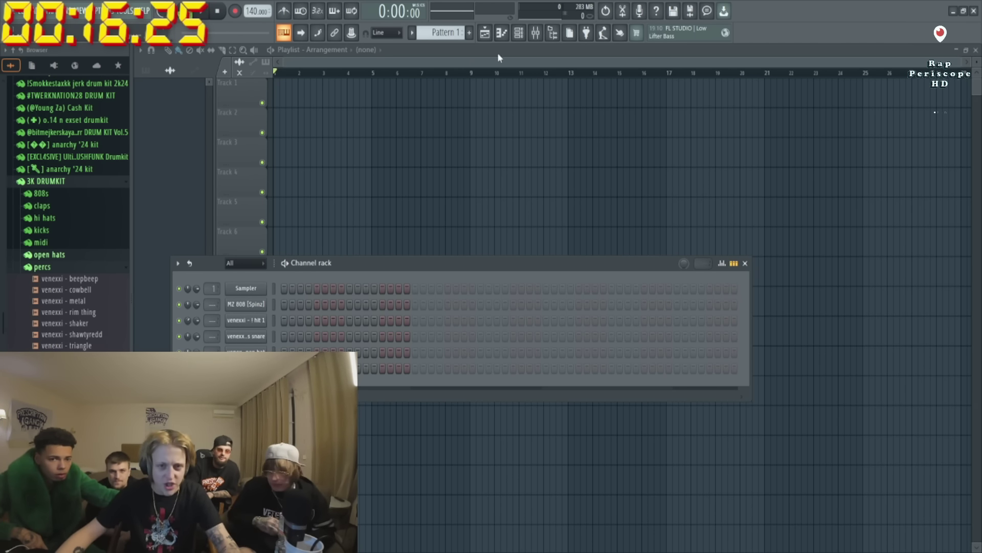
pyautogui.click(503, 33)
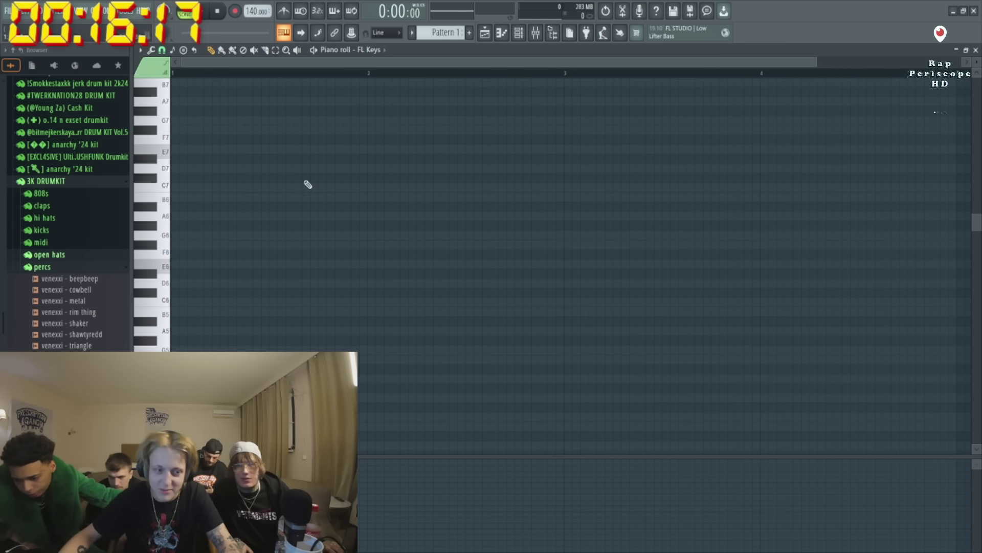
# Try a C7 note followed by B6 at the start of the FL Keys pattern, and delete both.
pyautogui.moveTo(210, 246); pyautogui.dragTo(125, 179)
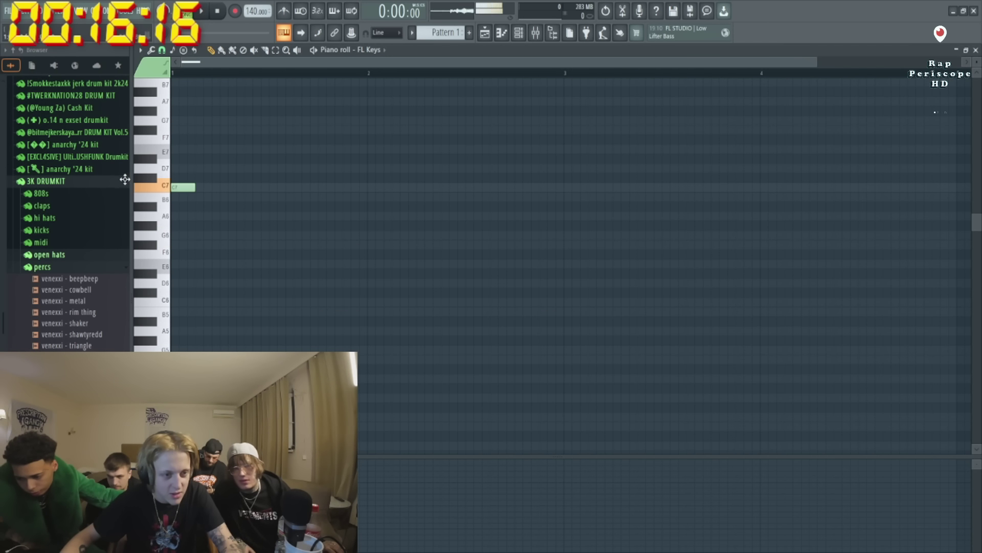
pyautogui.click(201, 197)
pyautogui.rightClick(205, 196)
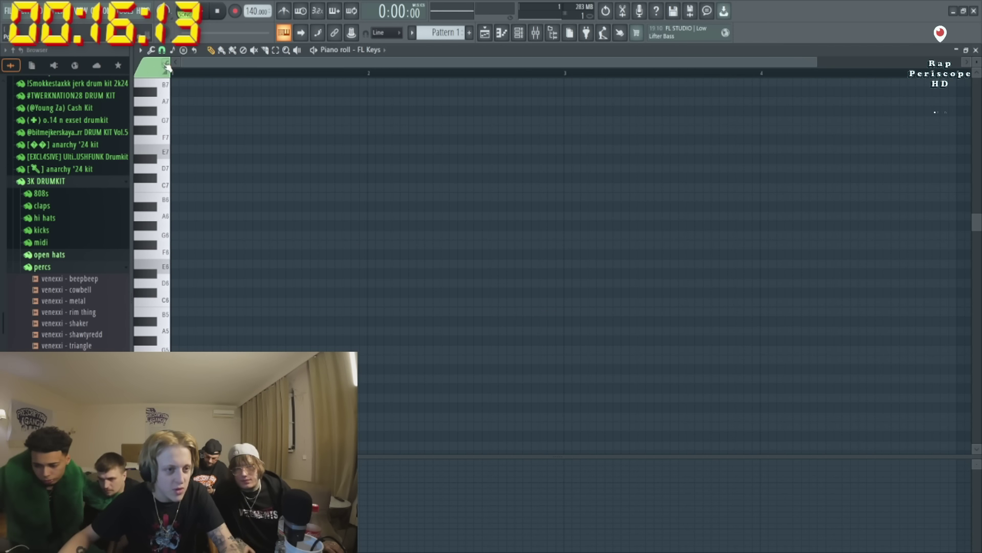
pyautogui.click(159, 184)
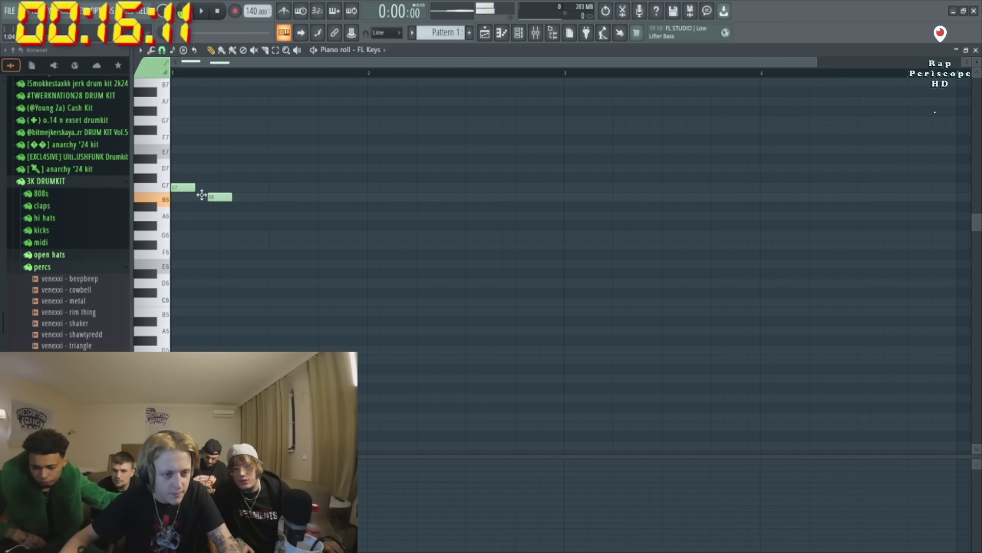
pyautogui.click(202, 196)
pyautogui.press('space')
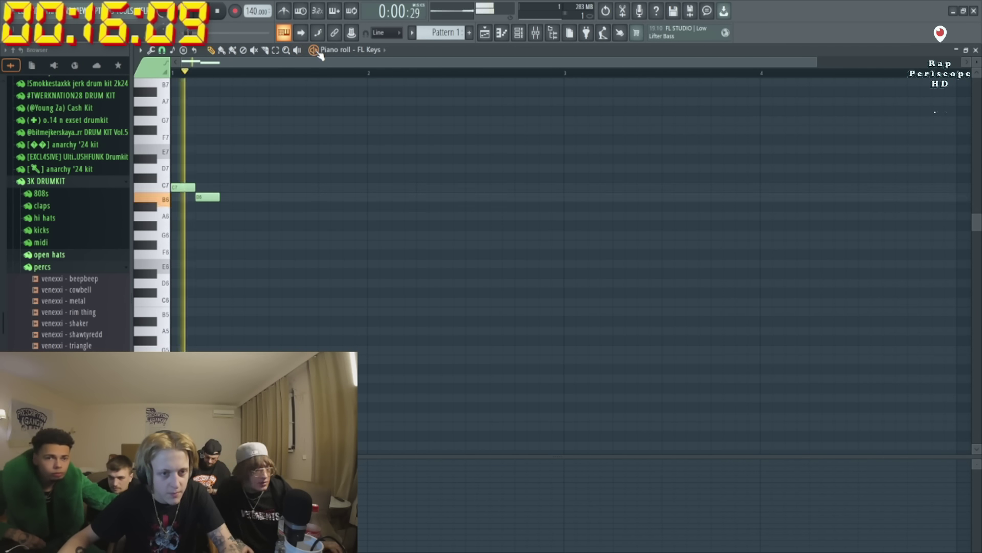
pyautogui.press('space')
pyautogui.rightClick(209, 197)
pyautogui.rightClick(184, 187)
# Draw an A2 note about one and a half beats long at the start of bar 1 and play the pattern.
pyautogui.scroll(-4, 183, 215)
pyautogui.click(183, 332)
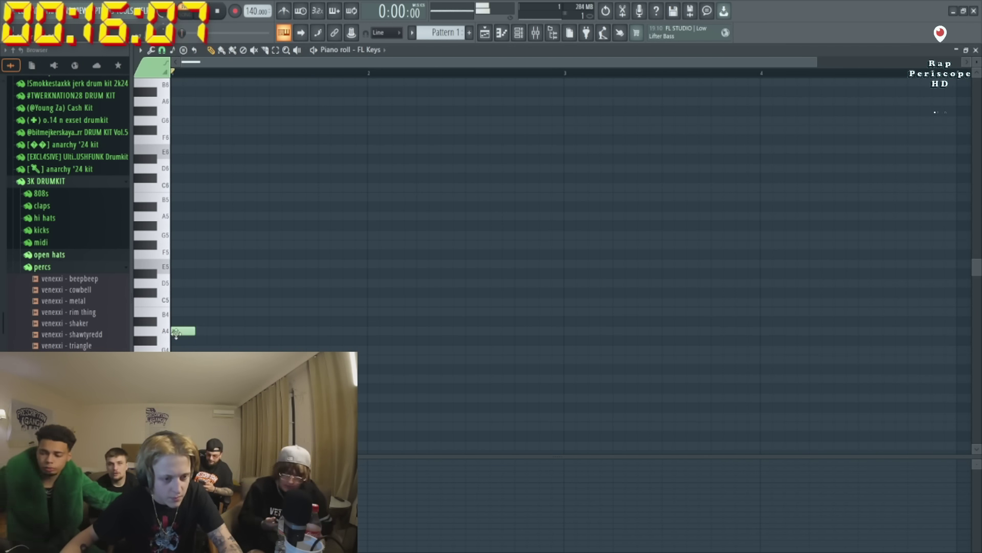
pyautogui.scroll(-5, 182, 333)
pyautogui.moveTo(182, 322); pyautogui.dragTo(242, 294)
pyautogui.press('space')
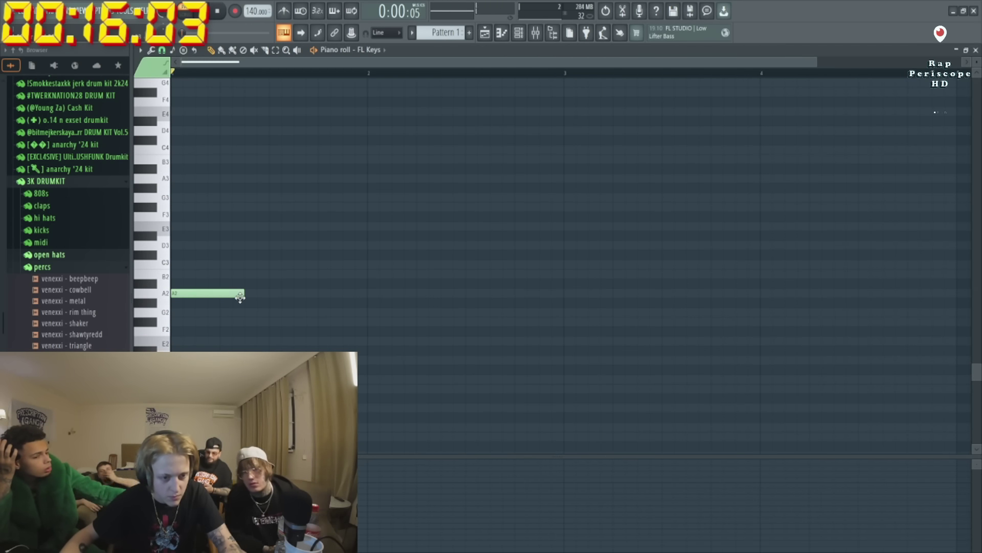
# Add four more A2 notes of the same length across the first two bars and duplicate them to fill four bars.
pyautogui.click(248, 294)
pyautogui.click(320, 292)
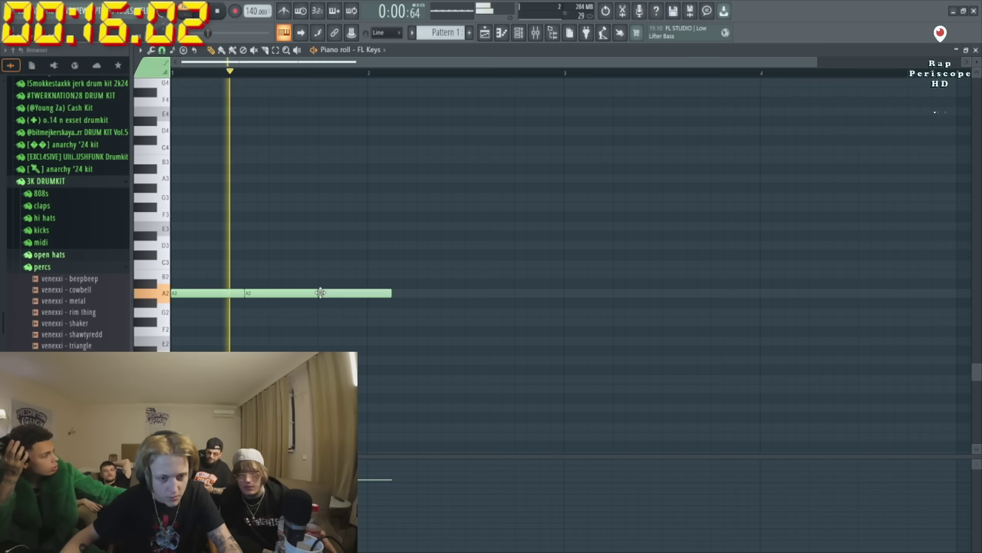
pyautogui.click(443, 294)
pyautogui.click(529, 294)
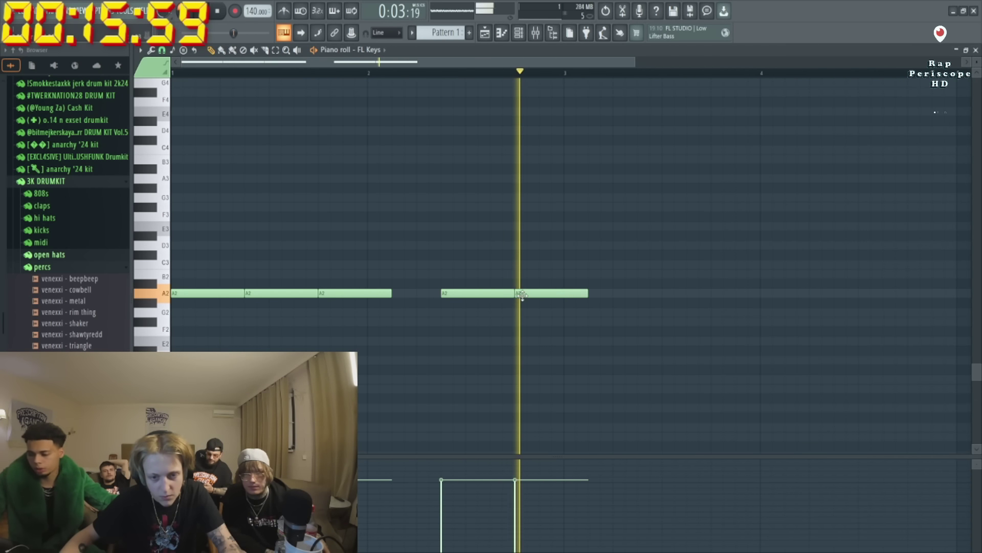
pyautogui.hotkey('ctrl', 'b')
pyautogui.hotkey('ctrl', 'd')
pyautogui.scroll(6, 407, 247)
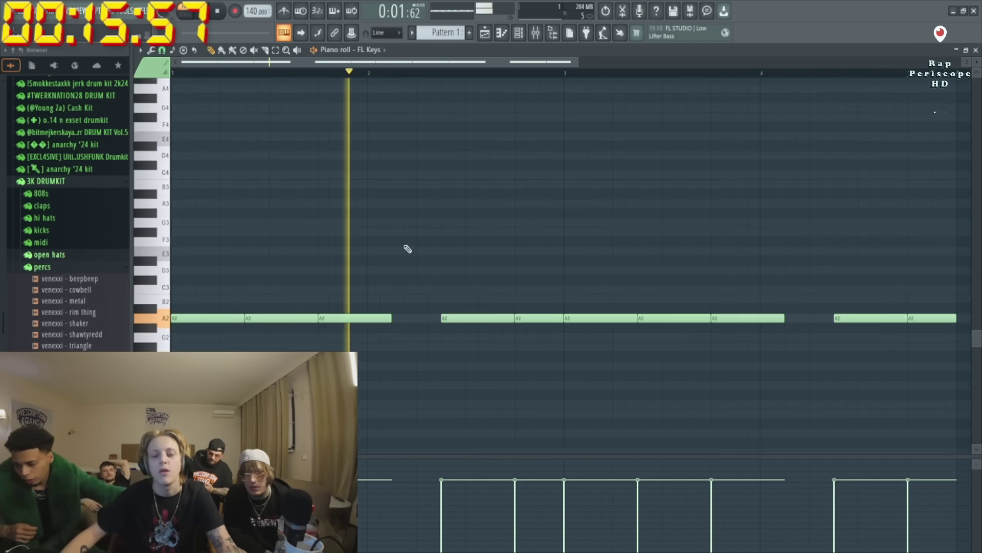
pyautogui.press('space')
# Place a short B5 note at the start of bar 1 and try short follow-up notes from C6 upward.
pyautogui.click(174, 141)
pyautogui.moveTo(198, 140); pyautogui.dragTo(197, 162)
pyautogui.click(176, 160)
pyautogui.click(189, 149)
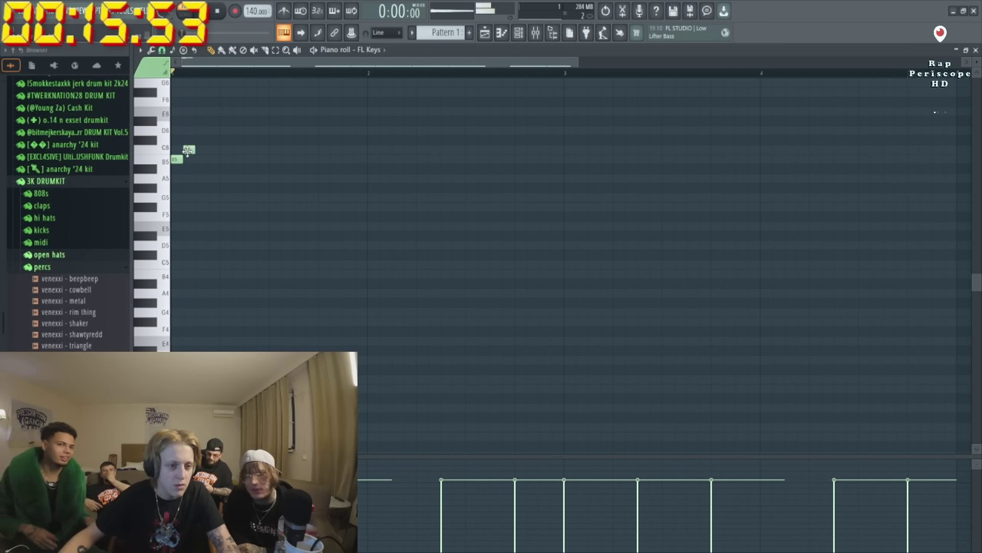
pyautogui.click(197, 132)
pyautogui.press('space')
# Extend the opening B5 note to half a beat, follow it with an equally long G6 note and play them.
pyautogui.press('space')
pyautogui.rightClick(199, 132)
pyautogui.rightClick(188, 150)
pyautogui.click(188, 150)
pyautogui.moveTo(179, 154)
pyautogui.mouseDown()
pyautogui.moveTo(199, 148)
pyautogui.moveTo(195, 136)
pyautogui.mouseUp()
pyautogui.scroll(2, 189, 160)
# Try E6 and D6 as the third melody note after G6, and delete each of them.
pyautogui.press('space')
pyautogui.click(224, 169)
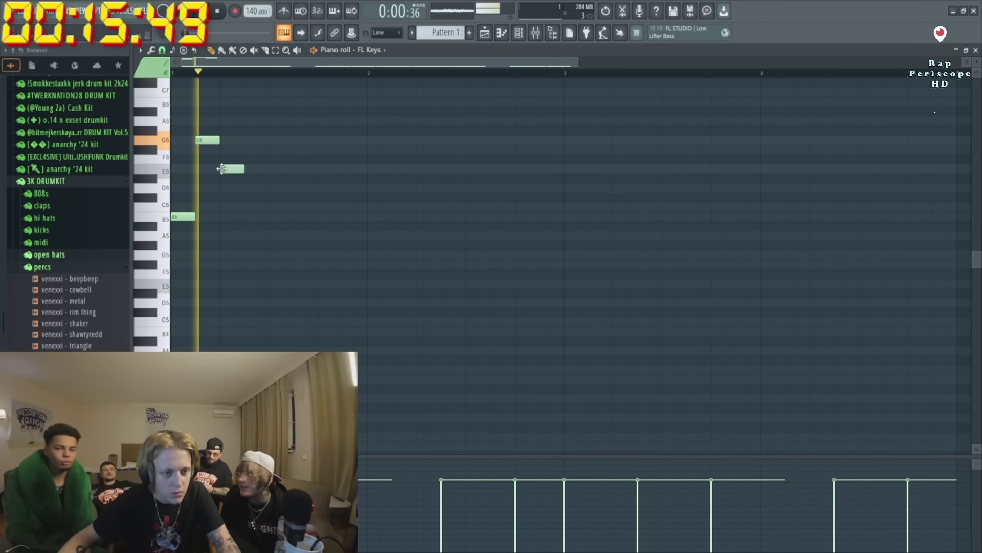
pyautogui.press('space')
pyautogui.rightClick(237, 169)
pyautogui.press('space')
pyautogui.press('space')
pyautogui.click(222, 187)
pyautogui.press('space')
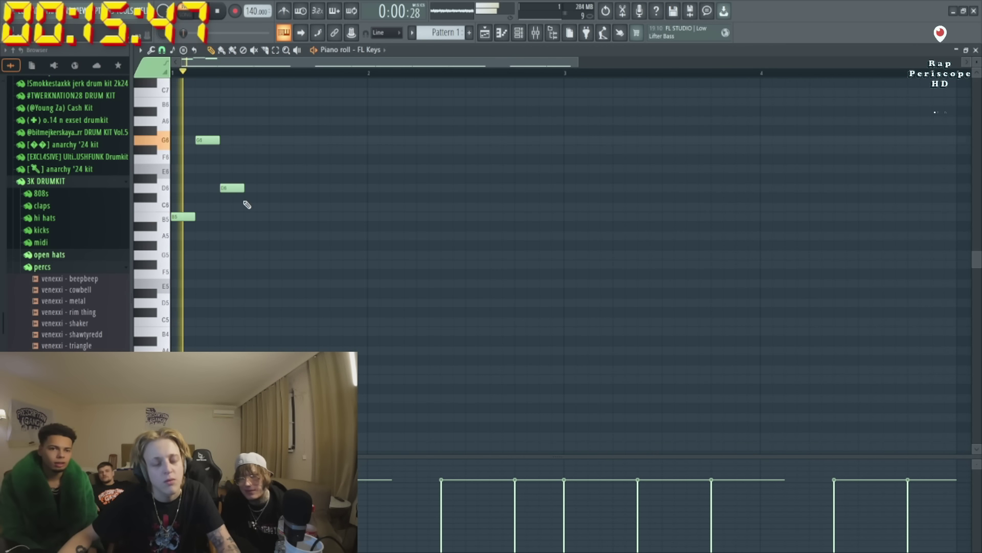
pyautogui.click(246, 206)
pyautogui.rightClick(247, 206)
pyautogui.rightClick(235, 188)
# Add half-beat C6 and A5 notes after G6 to complete the four-note phrase, and play it back.
pyautogui.click(225, 207)
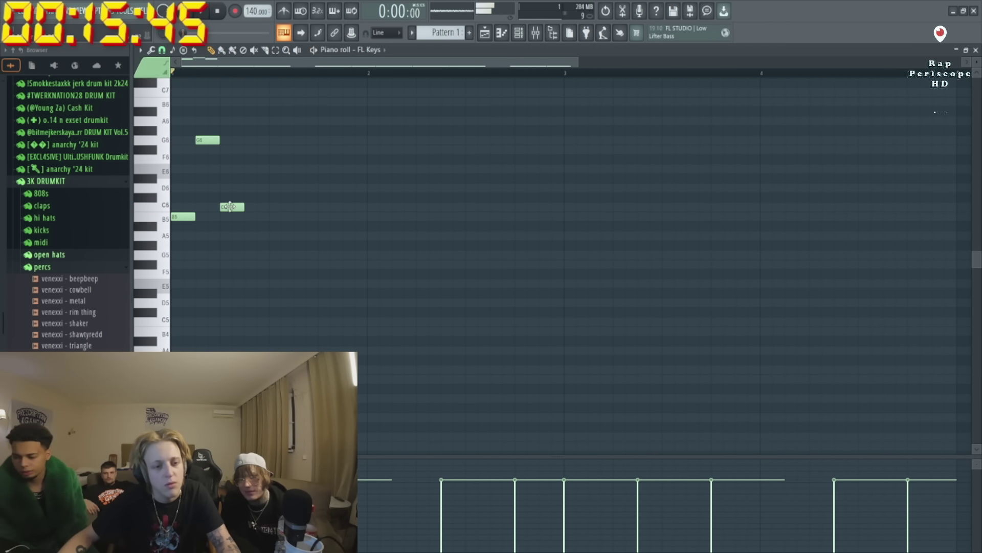
pyautogui.click(247, 236)
pyautogui.press('space')
pyautogui.rightClick(247, 237)
pyautogui.press('space')
pyautogui.click(247, 236)
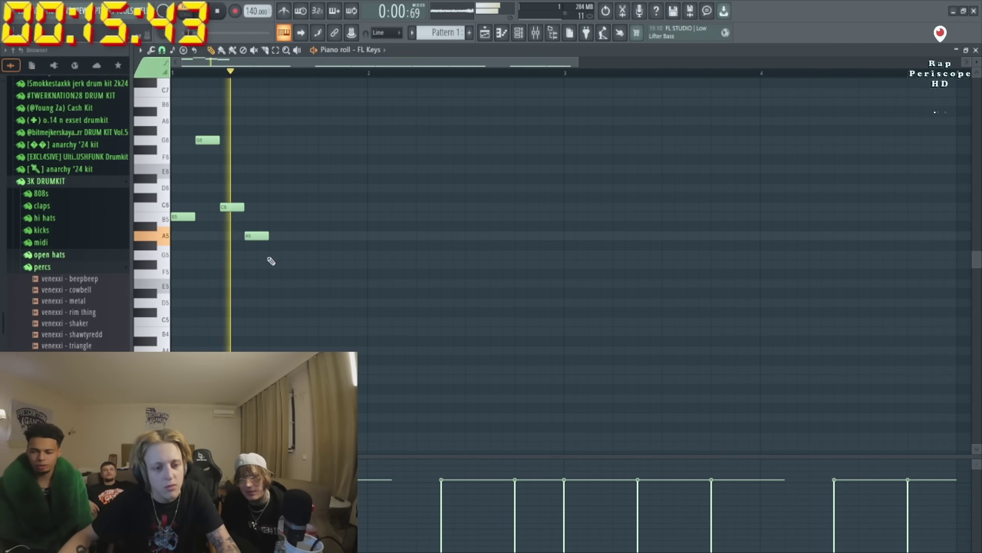
pyautogui.press('space')
pyautogui.press('space')
# Duplicate the B5, G6, C6, A5 phrase to fill four bars, and remove the copy running past bar 4.
pyautogui.hotkey('ctrl', 'b')
pyautogui.scroll(-2, 294, 170)
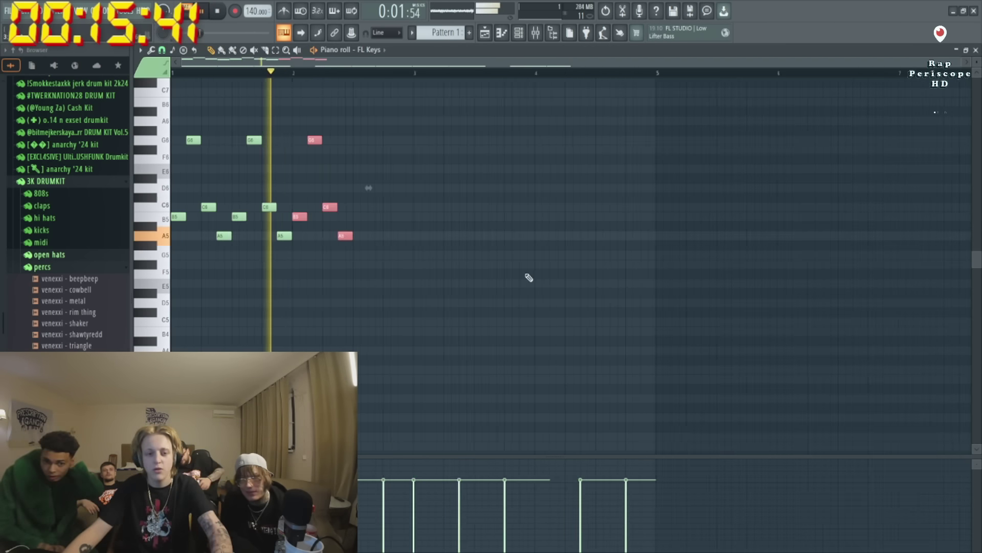
pyautogui.moveTo(527, 276); pyautogui.dragTo(174, 128)
pyautogui.hotkey('ctrl', 'b')
pyautogui.hotkey('ctrl', 'b')
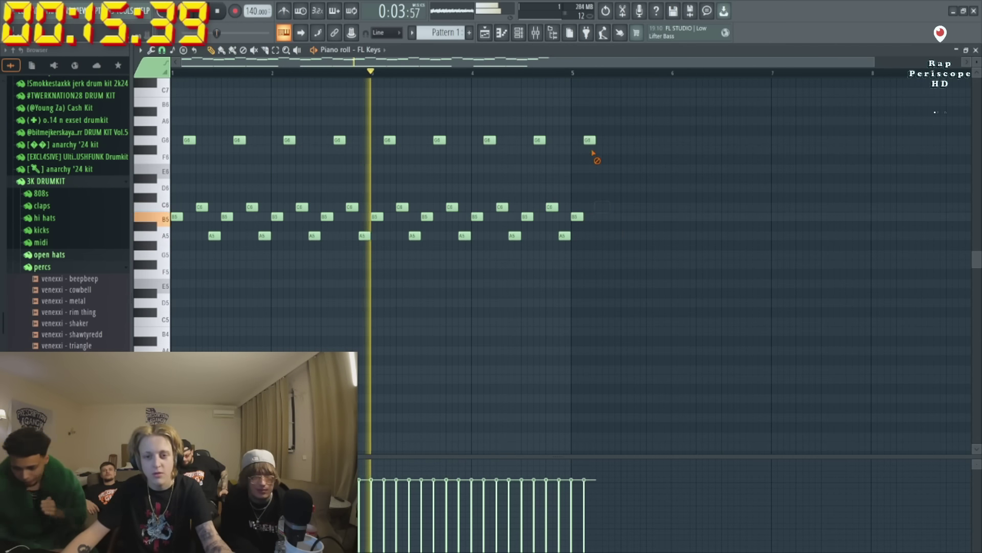
pyautogui.hotkey('ctrl', 'z')
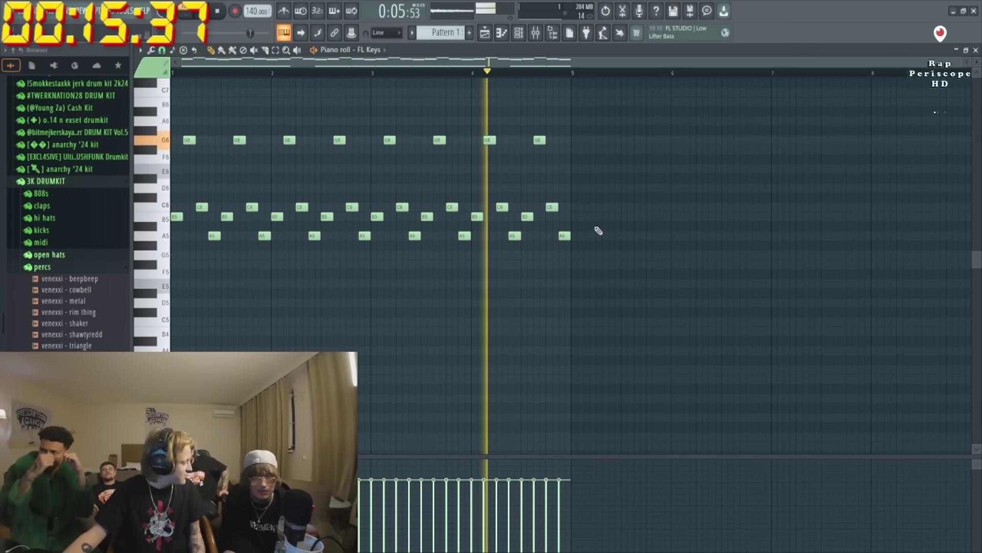
# Bring up the channel rack and check the sampler settings of the venexxi - redd open hat channel.
pyautogui.press('F6')
pyautogui.click(252, 351)
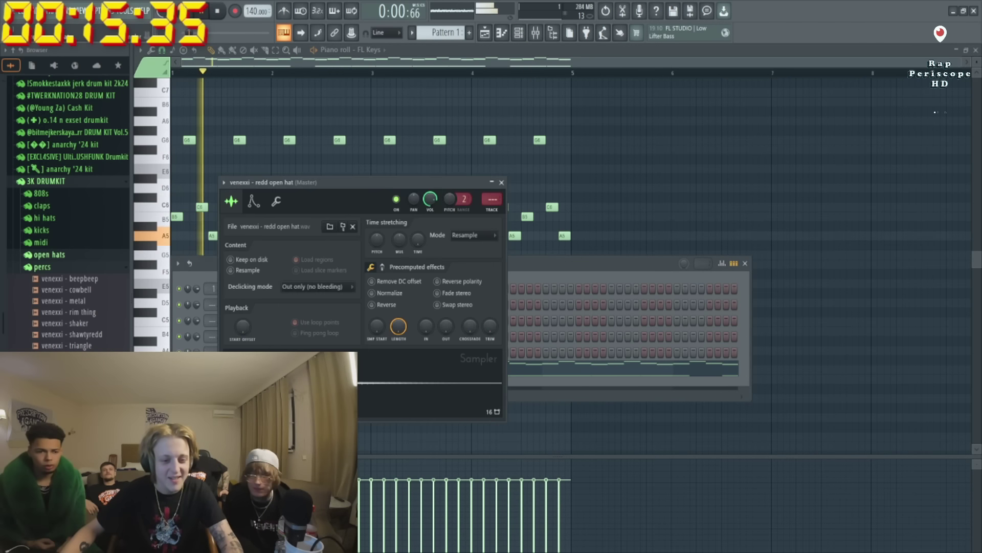
pyautogui.press('Escape')
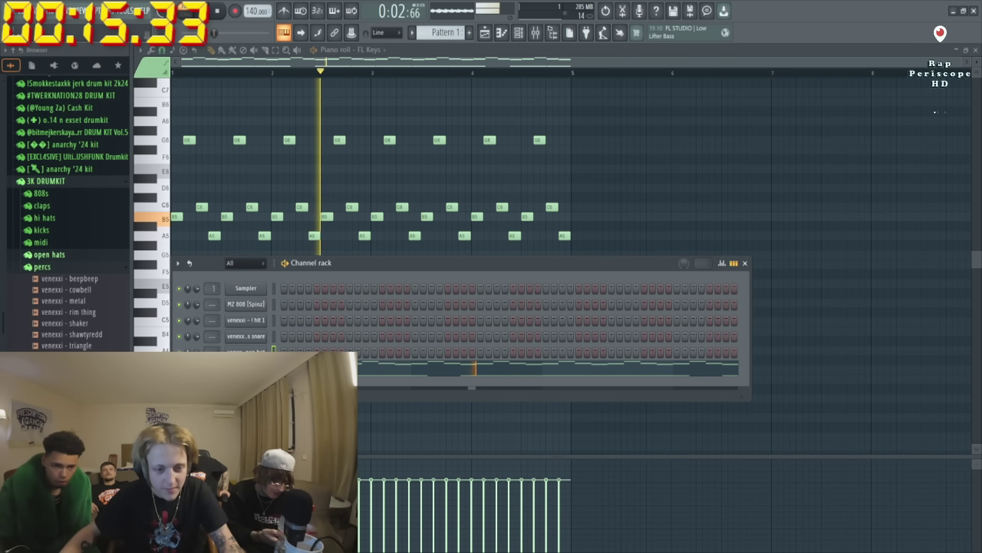
# Place hits on steps 1, 7 and 13 of the venexxi - redd open hat channel.
pyautogui.click(333, 351)
pyautogui.click(383, 352)
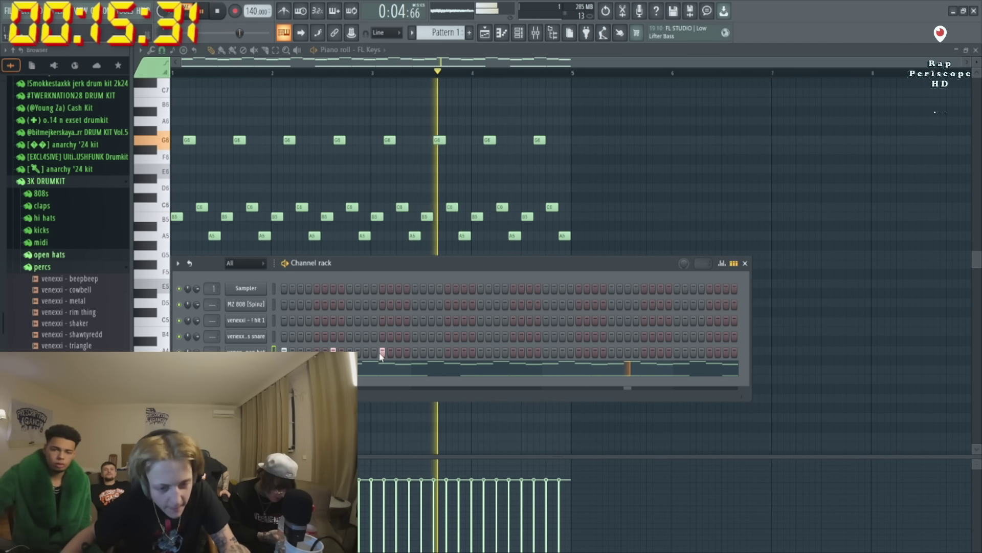
# Place snare hits on steps 9, 25 and 41, and add a double hit on beat 3 of bar 4.
pyautogui.click(349, 336)
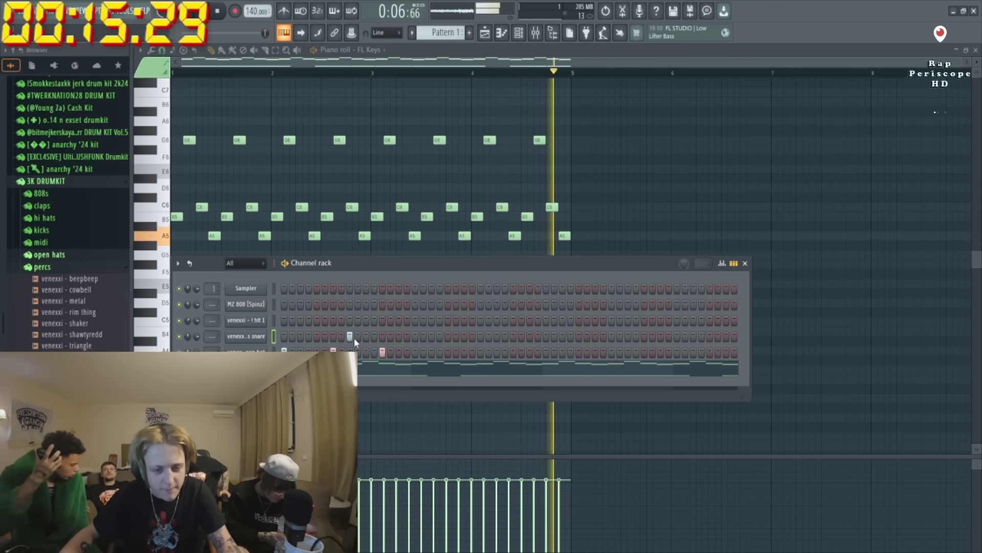
pyautogui.click(481, 336)
pyautogui.click(612, 336)
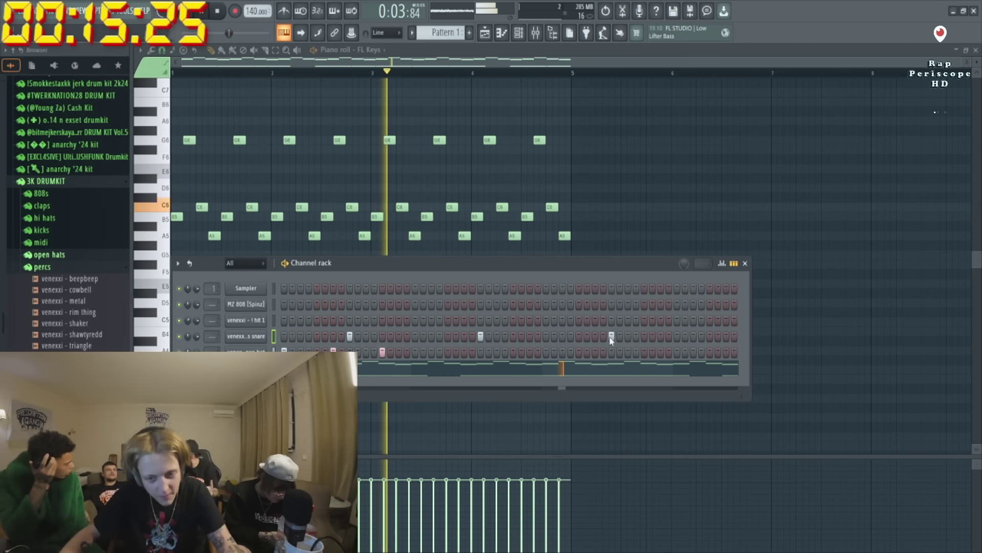
pyautogui.click(501, 34)
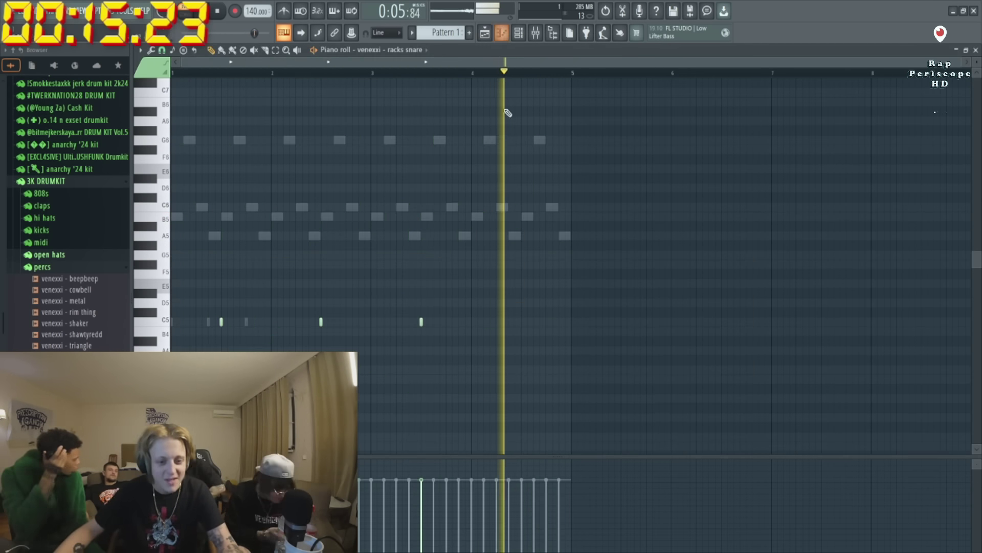
pyautogui.press('F7')
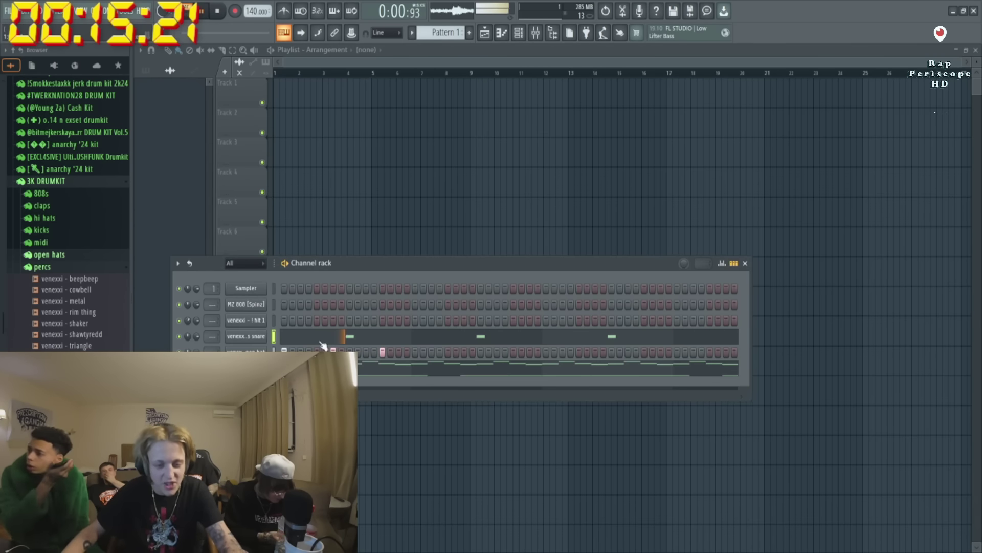
# Duplicate the three open hat hits from bar 1 so they repeat from the start of bar 3.
pyautogui.click(502, 34)
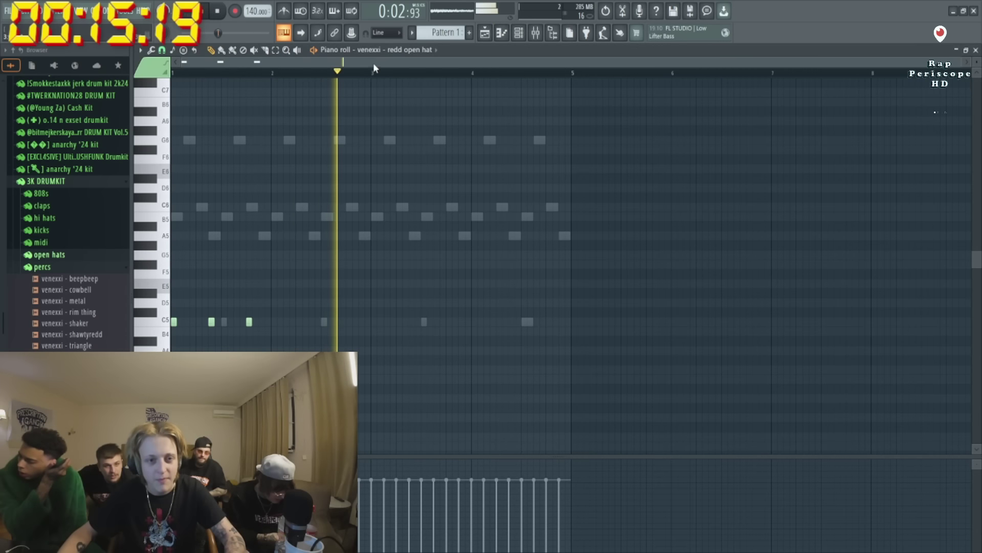
pyautogui.moveTo(373, 72); pyautogui.dragTo(216, 72)
pyautogui.hotkey('ctrl', 'b')
pyautogui.keyDown('ctrl'); pyautogui.click(462, 73); pyautogui.keyUp('ctrl')
# Place Pattern 1 at the start of Track 1 in the playlist.
pyautogui.press('F7')
pyautogui.moveTo(366, 87); pyautogui.dragTo(276, 83)
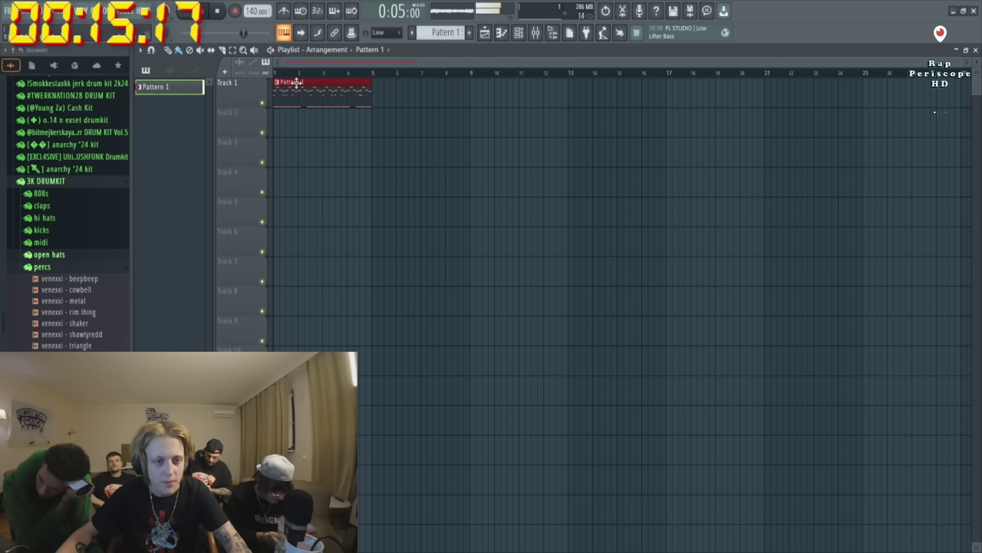
# Write C5 notes for the venexxi - ! hit 1 hi-hat on steps 1, 2, 3, 5 and 6 of bar 1.
pyautogui.click(525, 31)
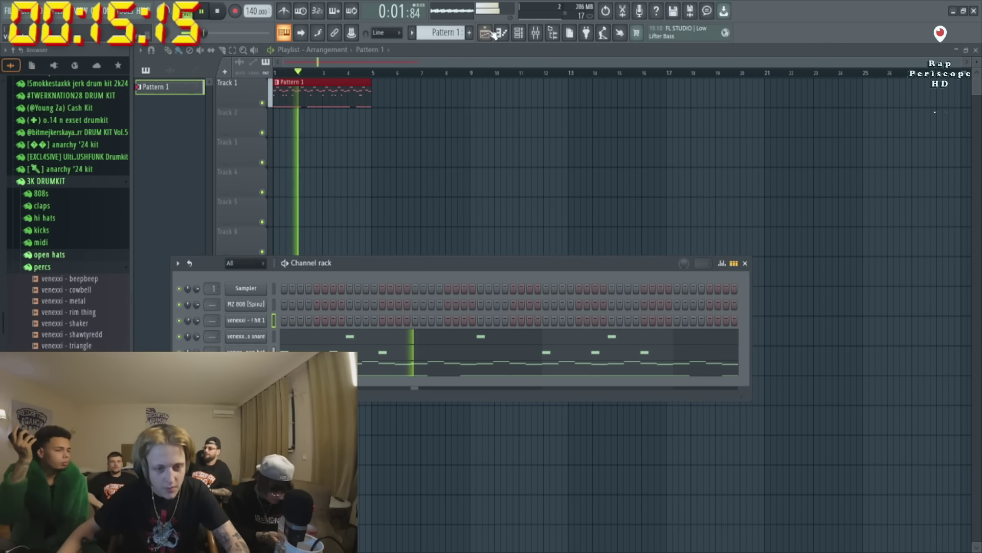
pyautogui.press('F7')
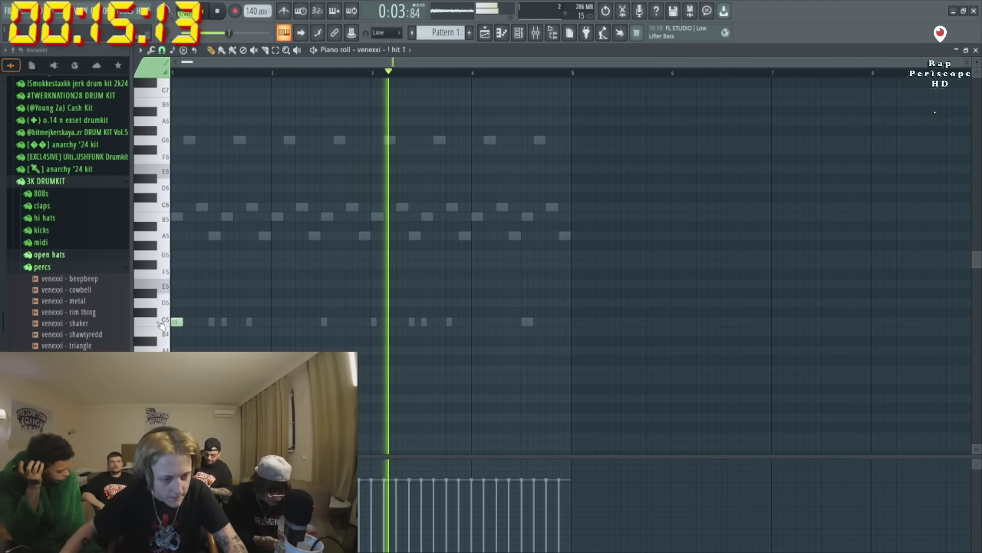
pyautogui.moveTo(200, 321); pyautogui.dragTo(182, 322)
pyautogui.click(208, 322)
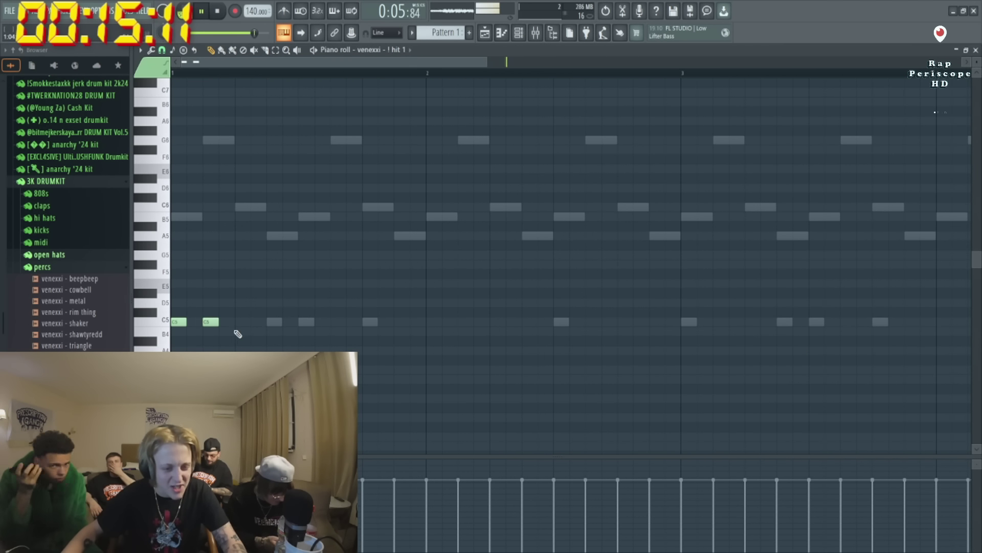
pyautogui.click(196, 321)
pyautogui.click(256, 322)
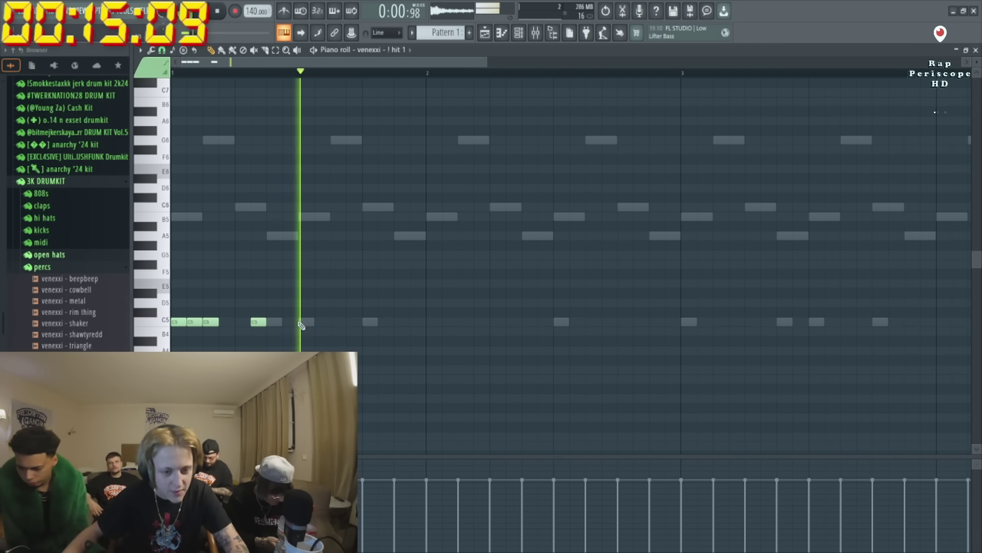
# Add C5 hi-hat notes on steps 13, 14 and 15 of bar 1, deleting the trial note on step 11.
pyautogui.click(335, 322)
pyautogui.click(370, 322)
pyautogui.click(402, 322)
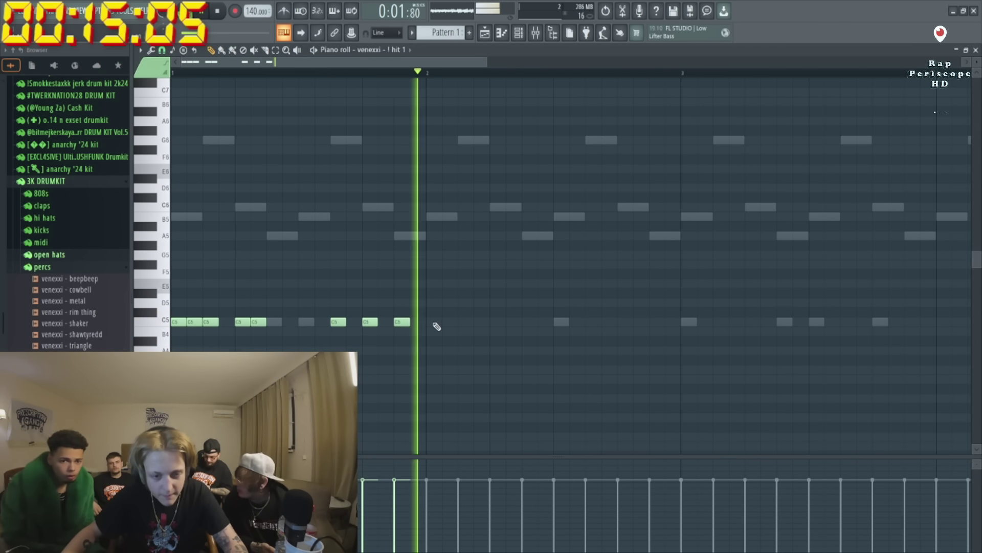
pyautogui.rightClick(338, 322)
pyautogui.click(386, 322)
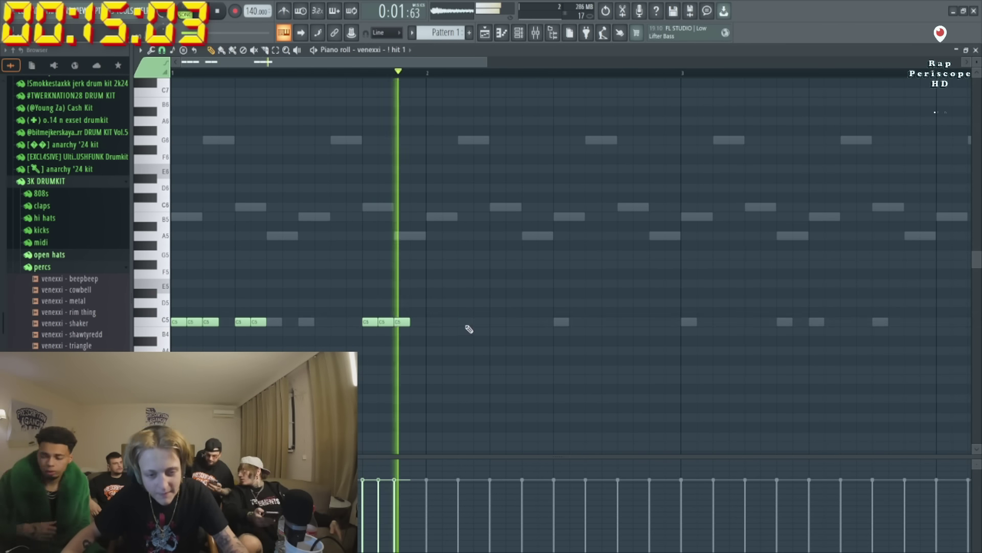
# Add C5 hi-hat notes on steps 1, 2, 3, 5 and 7 of bar 2, and play them back.
pyautogui.click(445, 322)
pyautogui.click(464, 322)
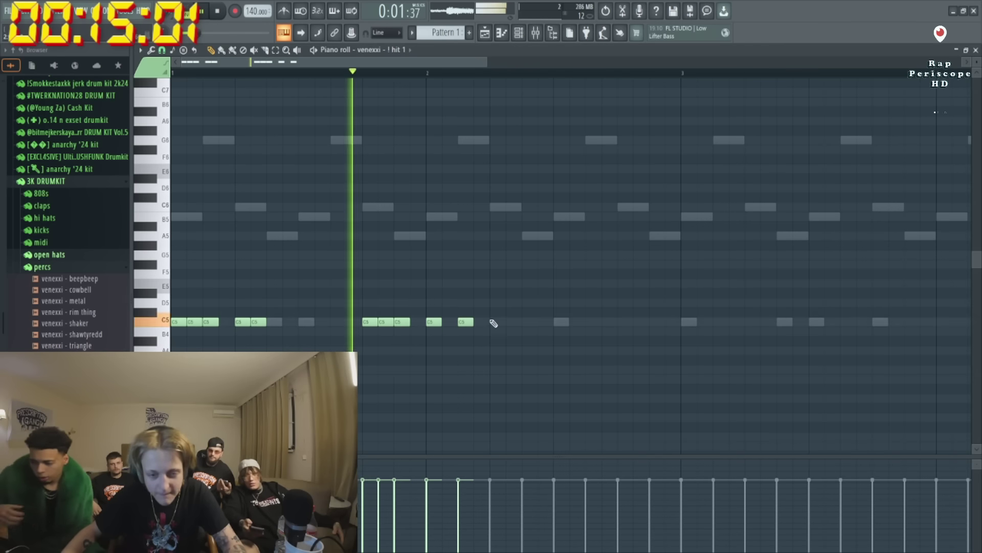
pyautogui.click(496, 322)
pyautogui.click(528, 322)
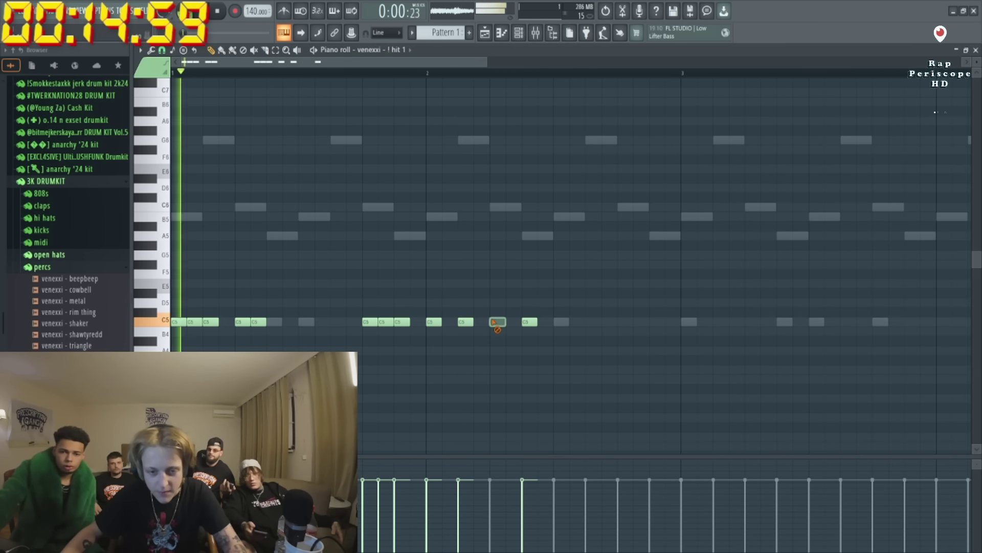
pyautogui.rightClick(498, 321)
pyautogui.rightClick(461, 322)
pyautogui.click(498, 322)
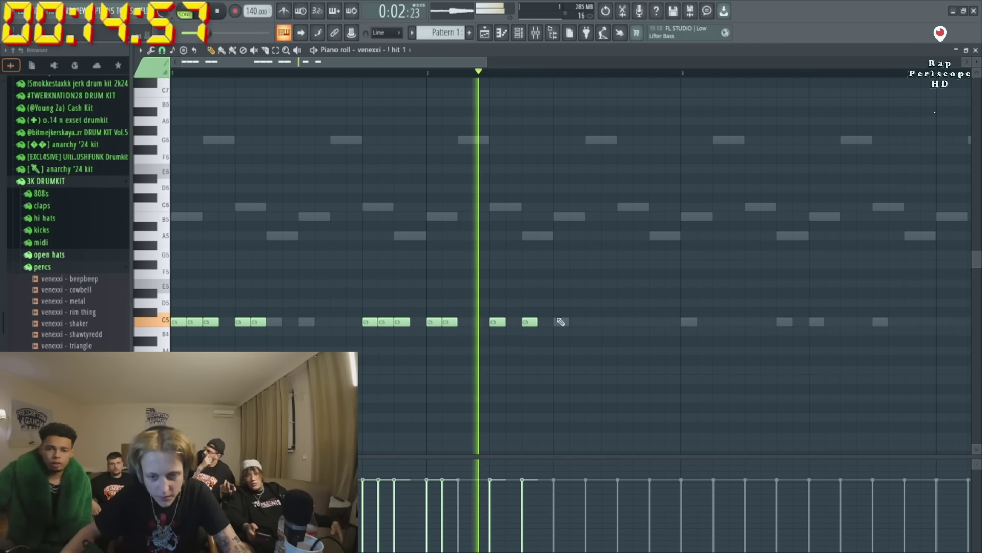
pyautogui.click(451, 322)
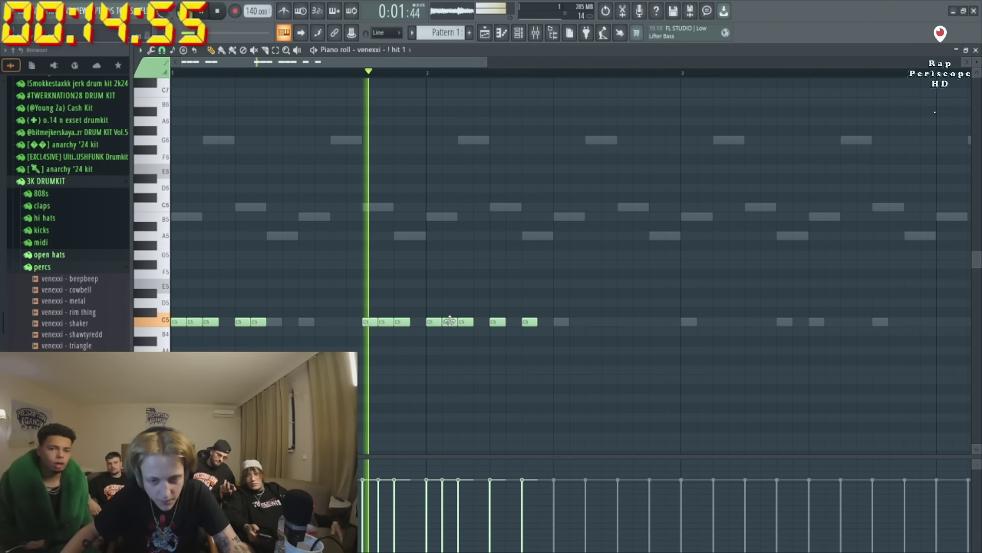
pyautogui.press('space')
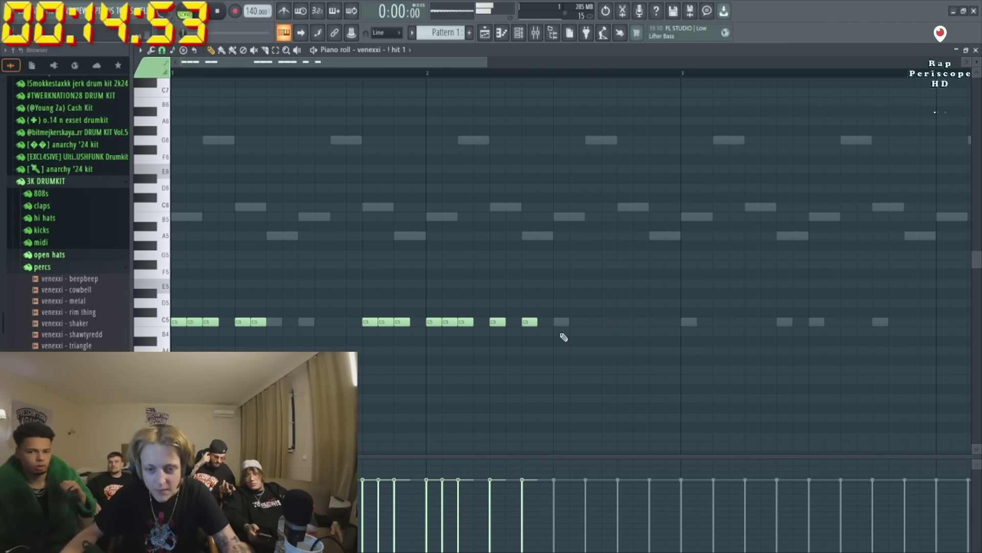
# Try A4 hi-hat notes on steps 9 and 11 of bar 2, and delete them.
pyautogui.click(562, 351)
pyautogui.click(593, 350)
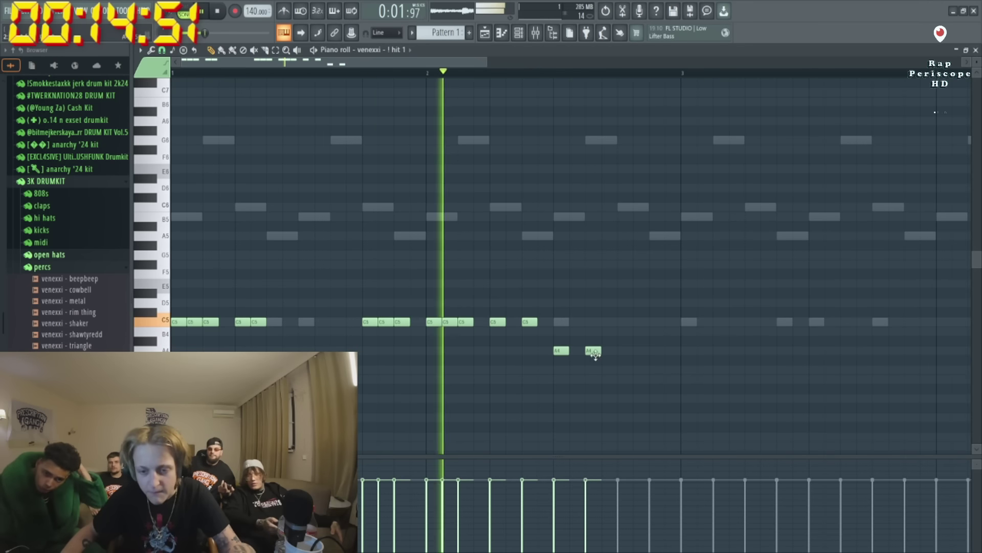
pyautogui.click(622, 370)
pyautogui.rightClick(622, 369)
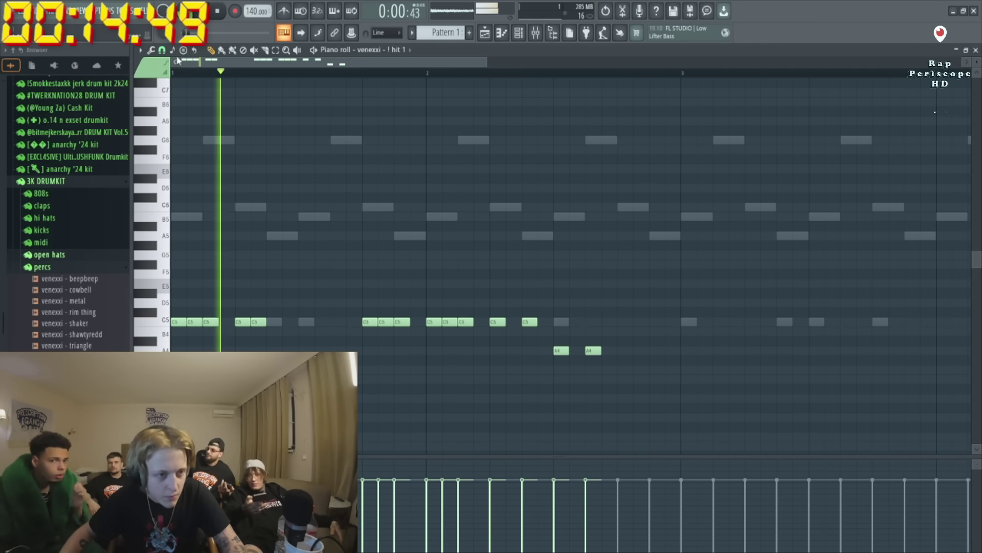
pyautogui.moveTo(586, 352)
pyautogui.mouseDown()
pyautogui.moveTo(575, 353)
pyautogui.moveTo(630, 355)
pyautogui.moveTo(569, 357)
pyautogui.mouseUp()
pyautogui.rightClick(574, 352)
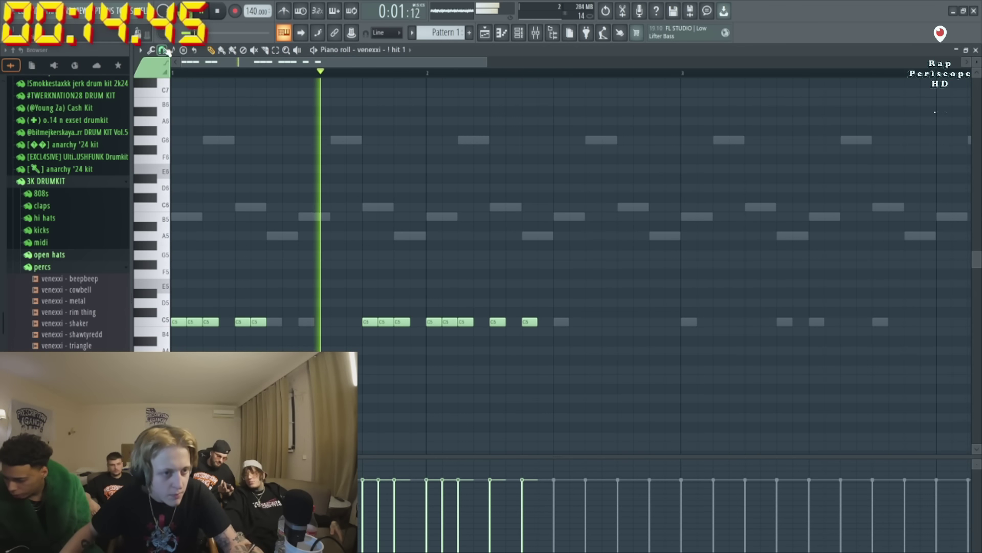
# Shorten all the hi-hat notes and add a short C5 note on beat 3 of bar 2.
pyautogui.hotkey('shift', 'd')
pyautogui.press('space')
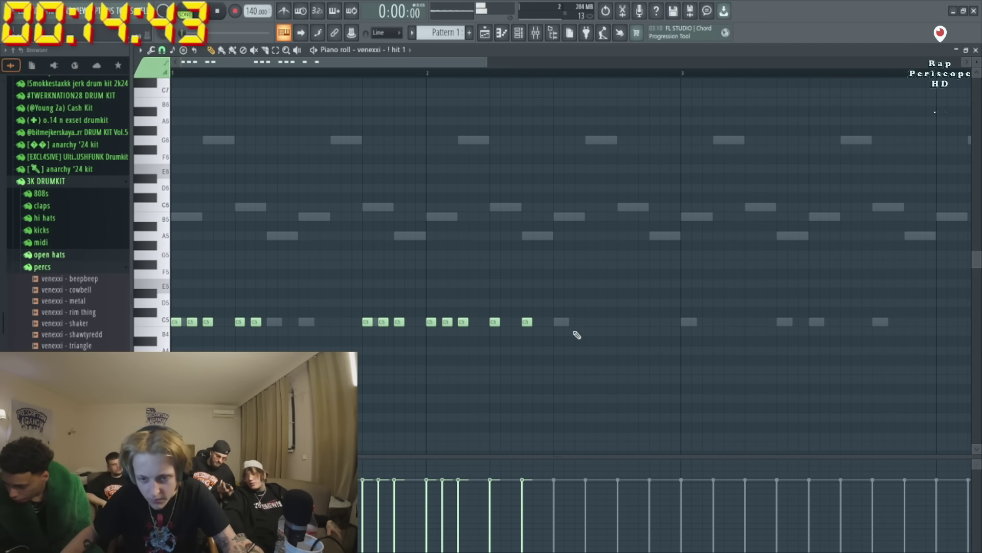
pyautogui.click(558, 326)
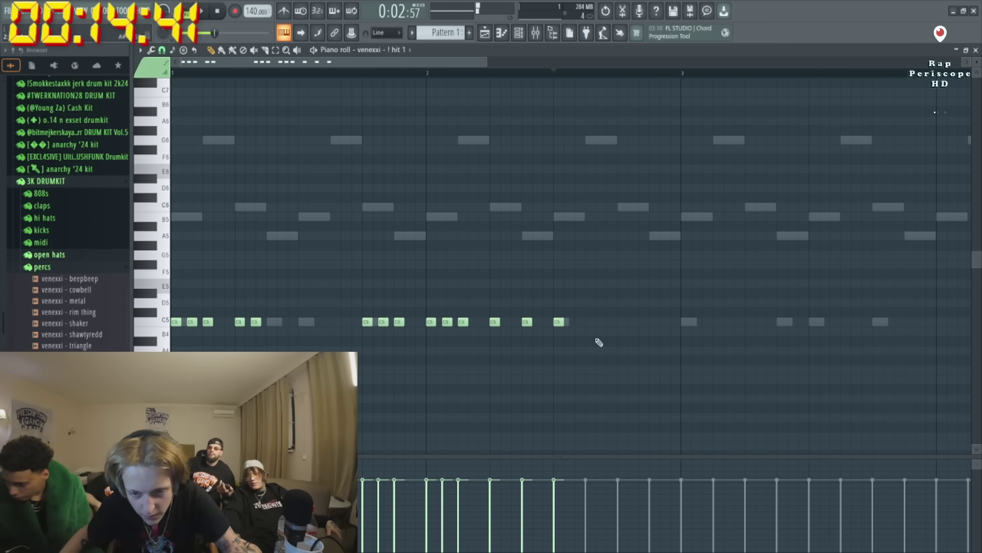
# Add a roll of three B4 hi-hat notes from step 11 of bar 2, and C5 notes on steps 13 and 15.
pyautogui.click(610, 332)
pyautogui.click(600, 331)
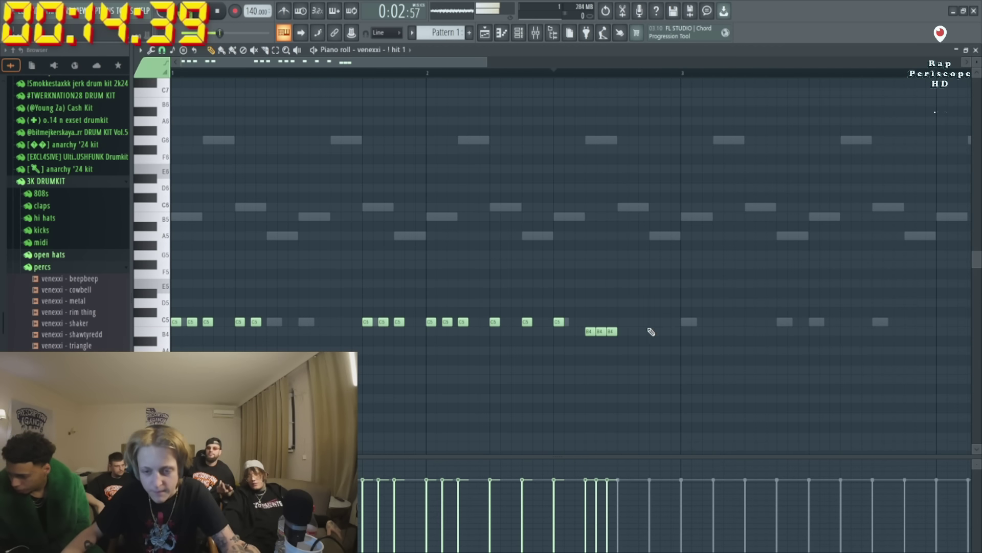
pyautogui.click(622, 322)
pyautogui.click(654, 322)
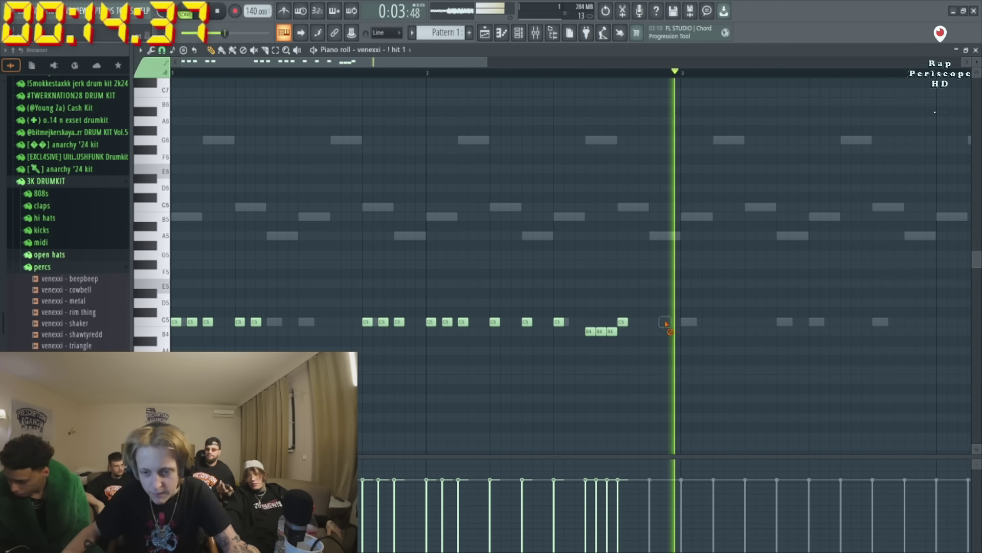
pyautogui.scroll(-2, 587, 167)
pyautogui.press('space')
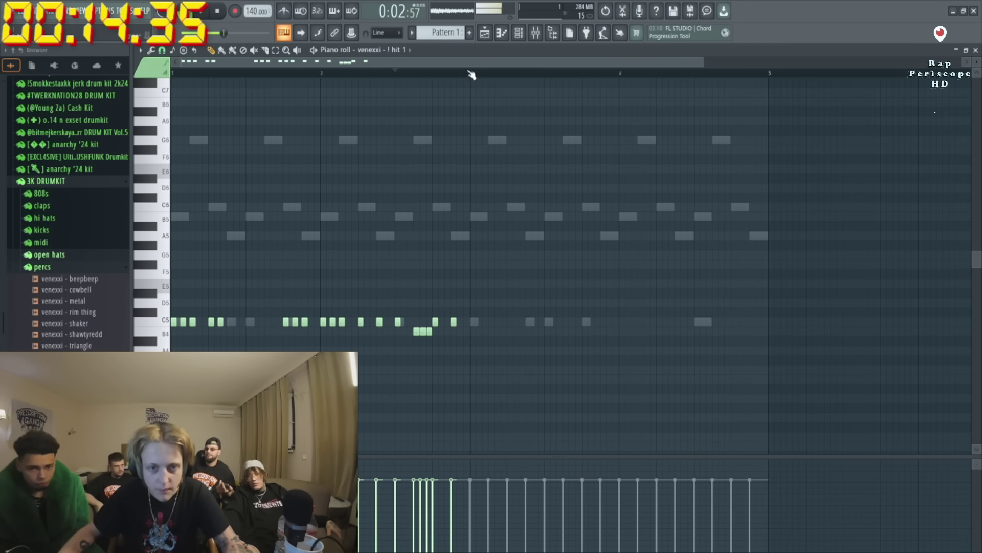
# Duplicate the two-bar hi-hat pattern into bars 3 and 4.
pyautogui.moveTo(473, 74); pyautogui.dragTo(172, 82)
pyautogui.hotkey('ctrl', 'b')
pyautogui.hotkey('ctrl', 'd')
# Try an F5 note at the start of the MZ 808 [Spinz] channel, and remove it.
pyautogui.click(518, 33)
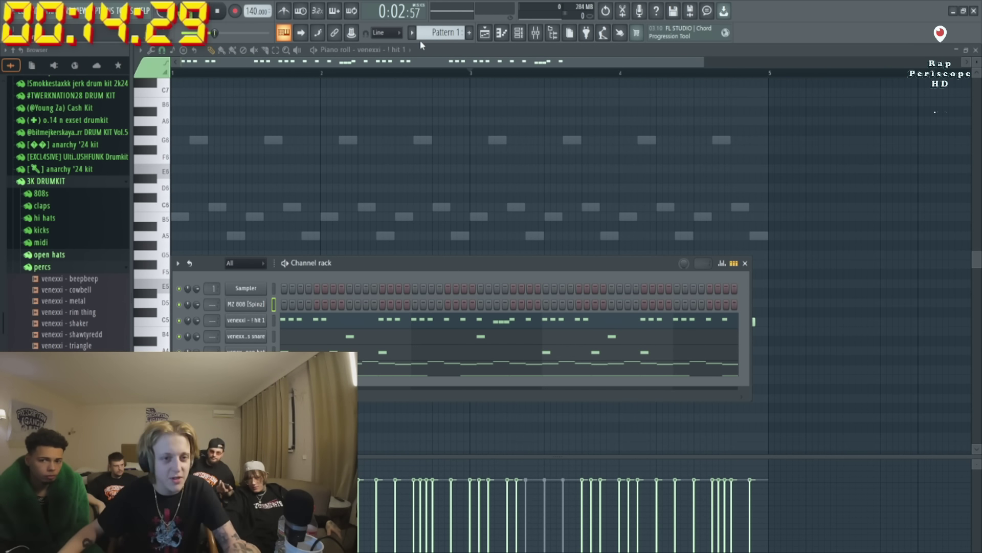
pyautogui.click(501, 32)
pyautogui.press('F7')
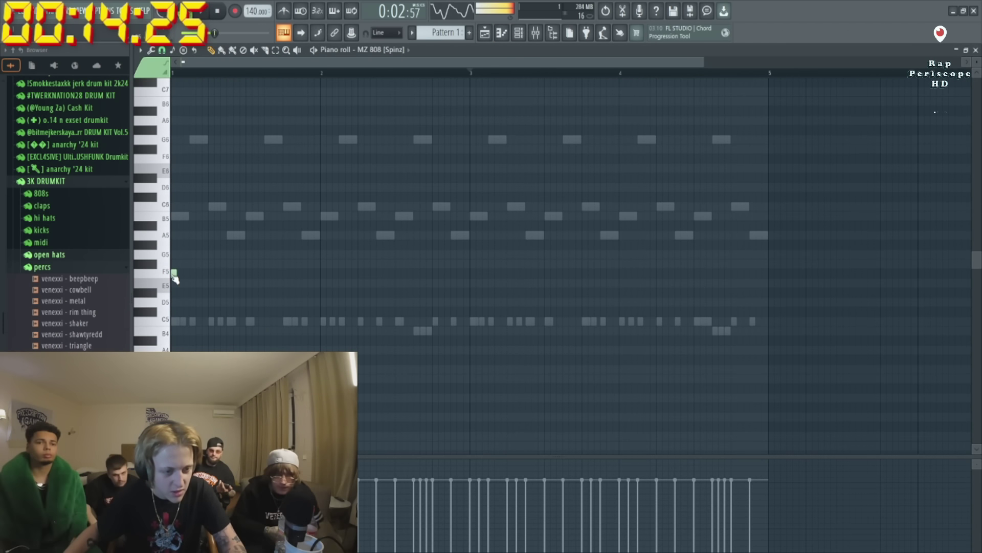
pyautogui.press('space')
pyautogui.press('F5')
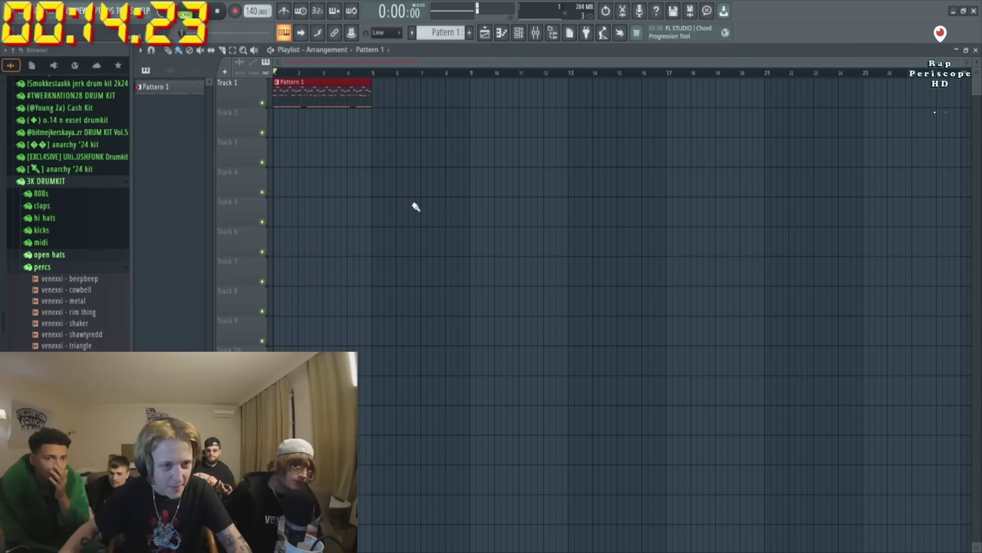
# Add a C5 note at the very start of bar 1 for the MZ 808 [Spinz] channel.
pyautogui.click(516, 37)
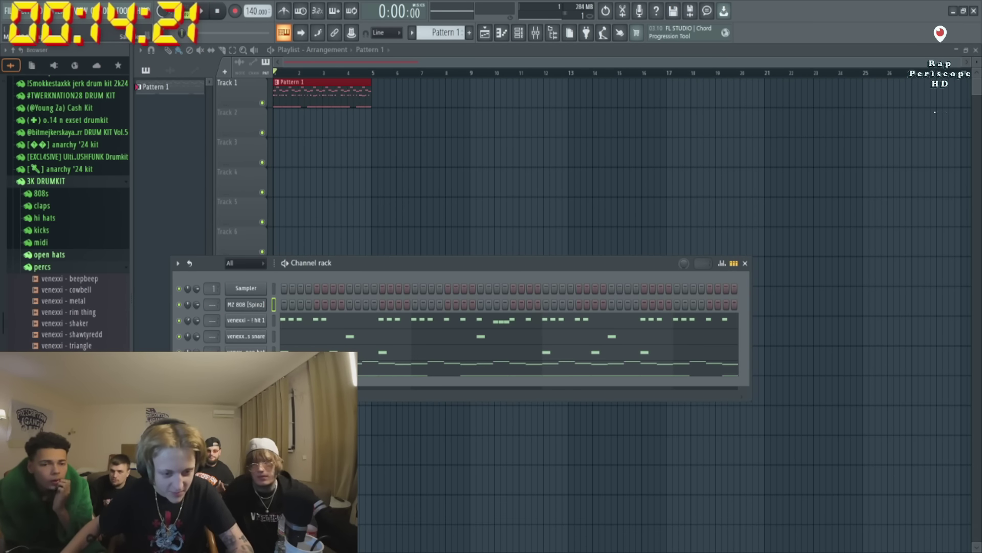
pyautogui.click(502, 34)
pyautogui.press('space')
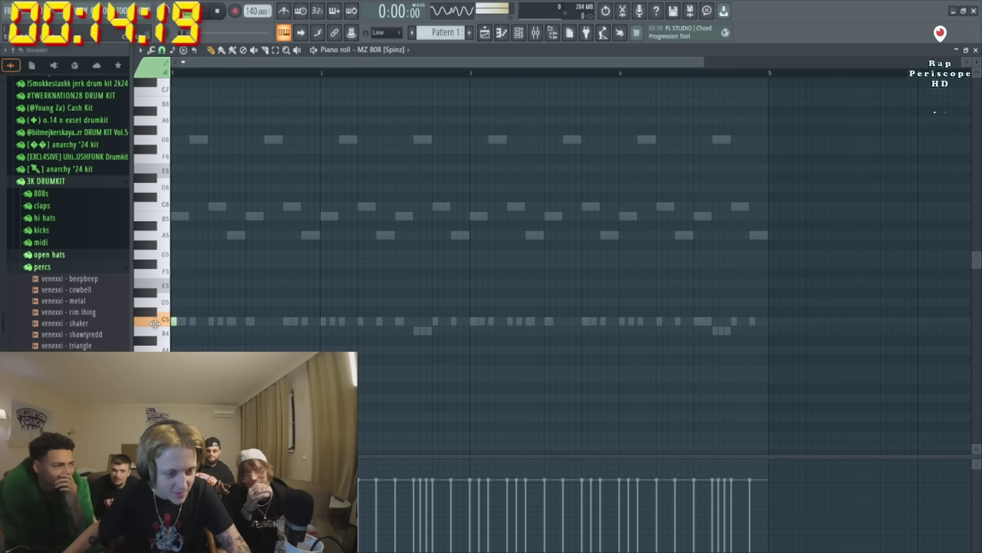
# Listen to the first 808 note with the beat, stop playback and bring up the channel rack.
pyautogui.press('Escape')
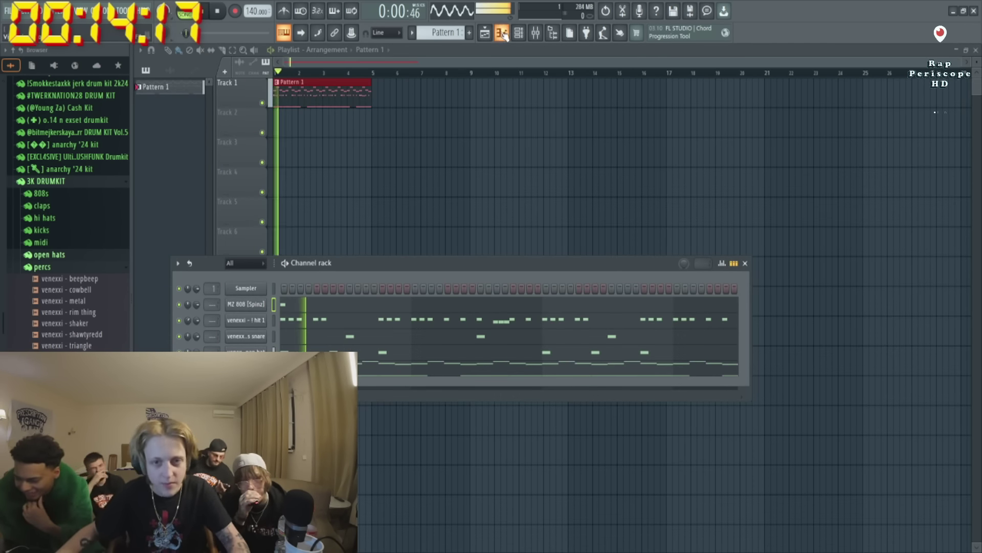
pyautogui.click(501, 34)
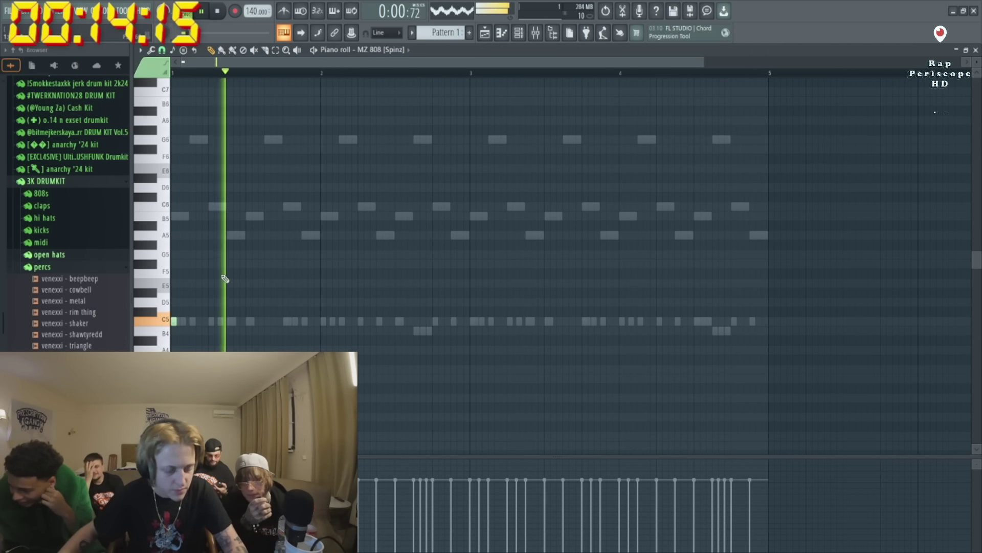
pyautogui.click(536, 33)
pyautogui.click(501, 33)
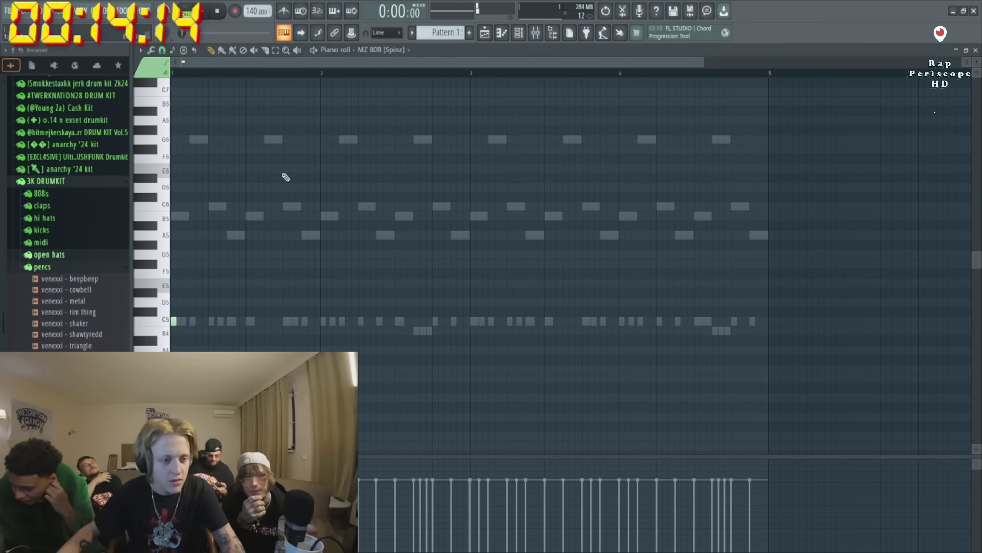
pyautogui.click(524, 35)
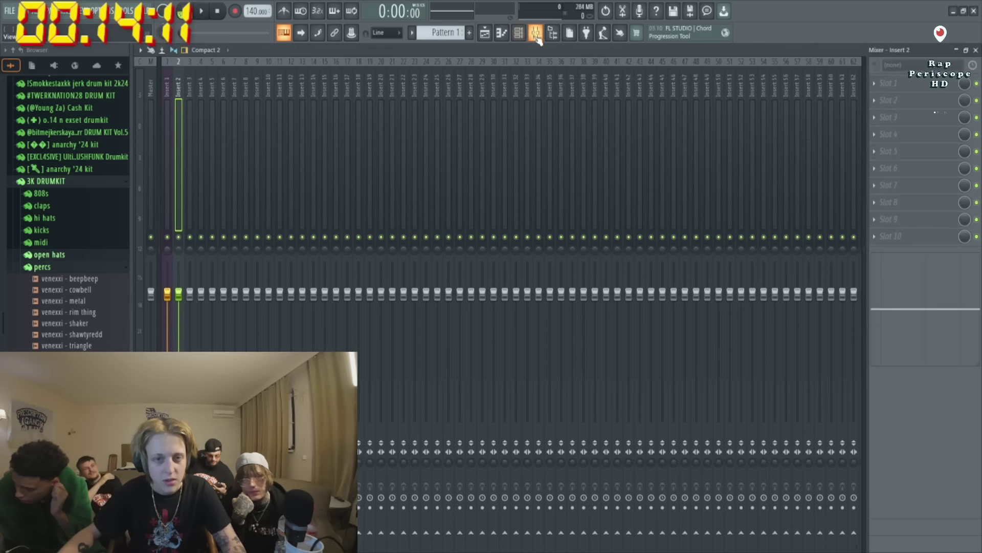
# Load Fruity parametric EQ 2 on mixer track Insert 2 and Fruity soft clipper on the Master track.
pyautogui.click(535, 33)
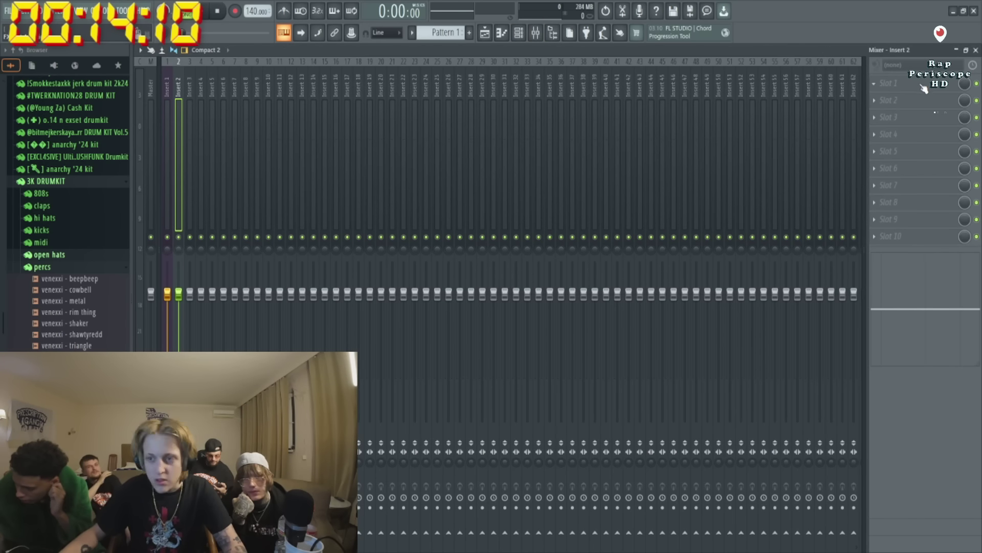
pyautogui.click(741, 468)
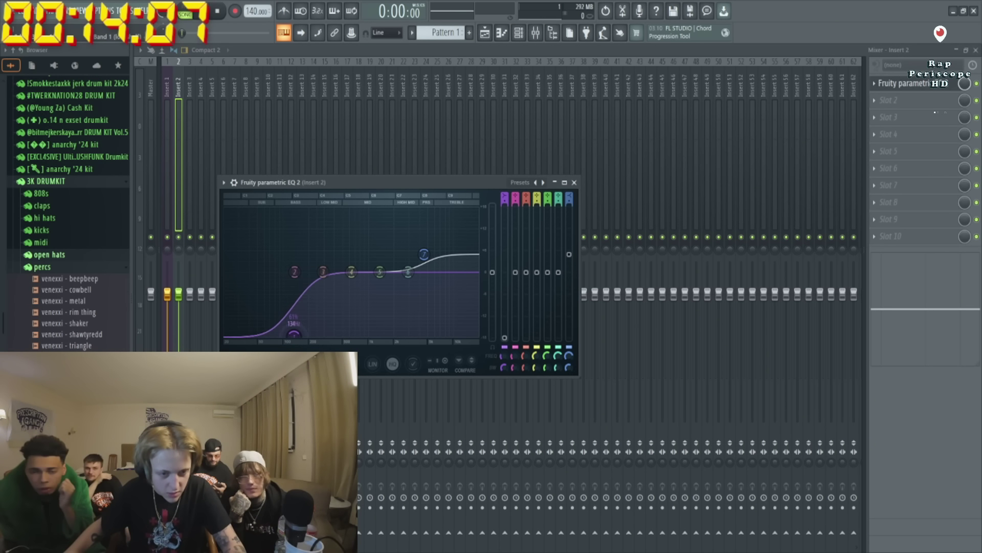
pyautogui.click(151, 187)
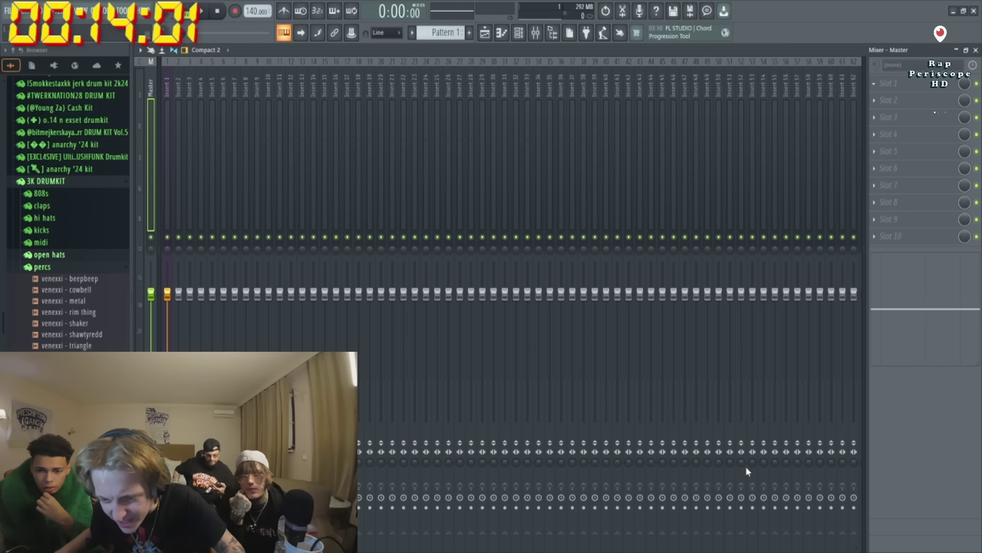
pyautogui.click(746, 525)
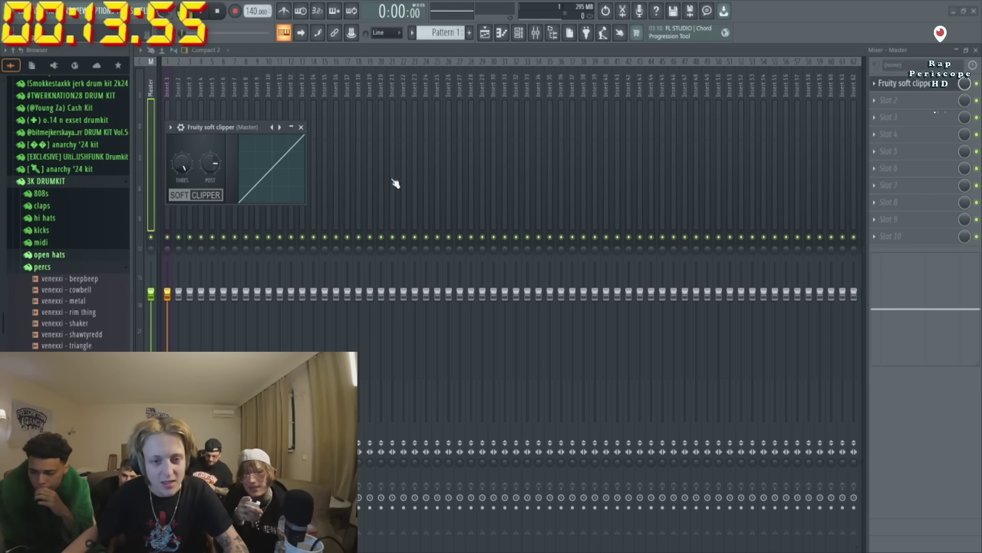
# Add C5 notes at steps 3, 5, 7 and 13 of bar 1 for the MZ 808 [Spinz] channel.
pyautogui.click(522, 34)
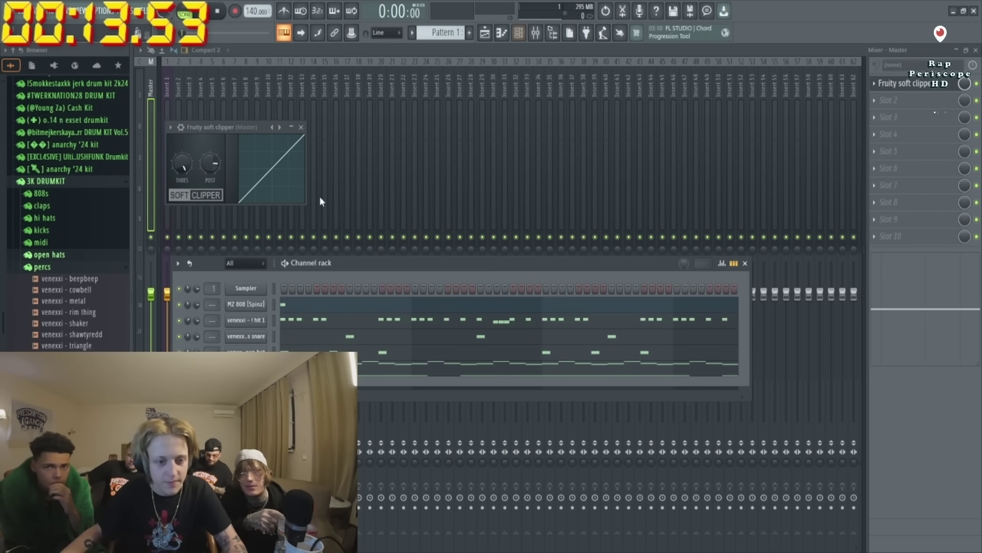
pyautogui.click(292, 310)
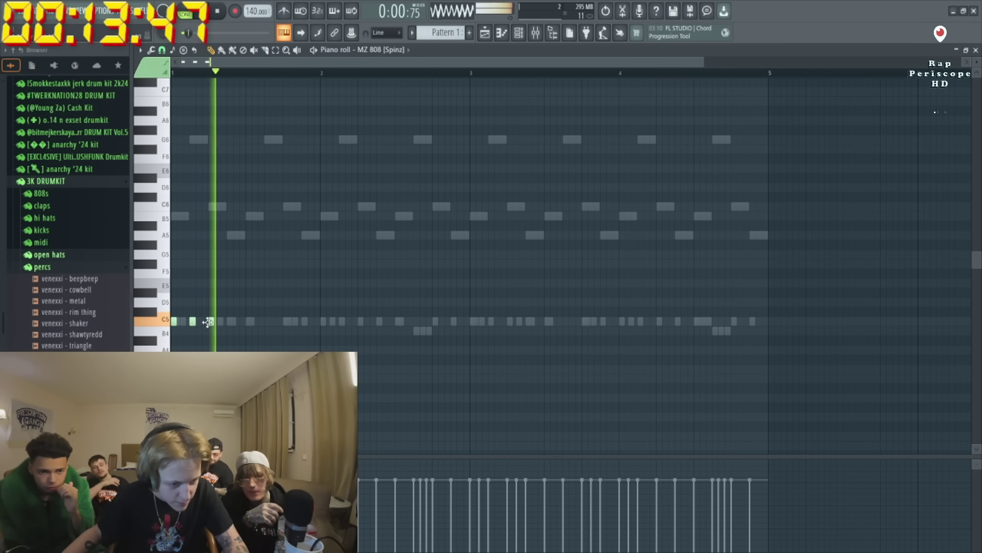
pyautogui.click(230, 322)
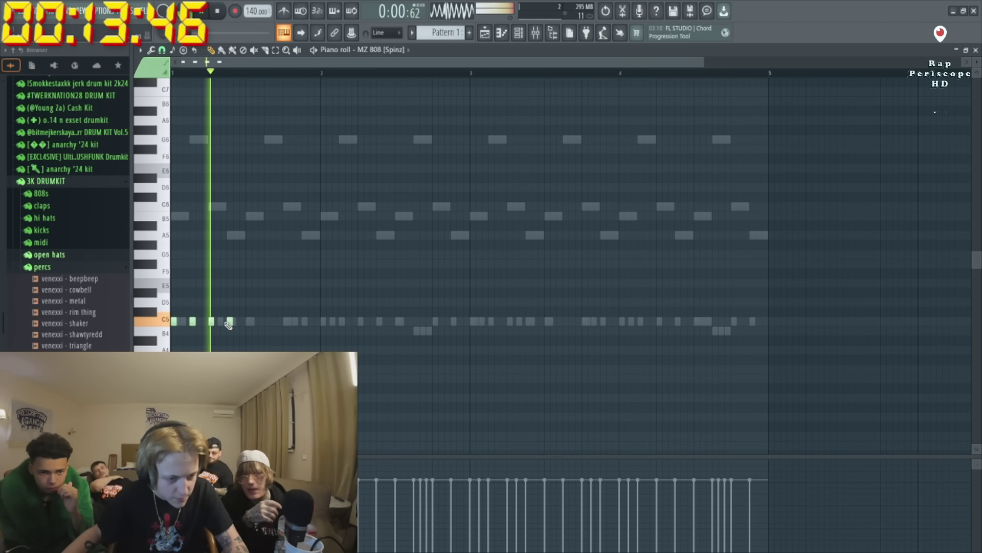
pyautogui.click(286, 321)
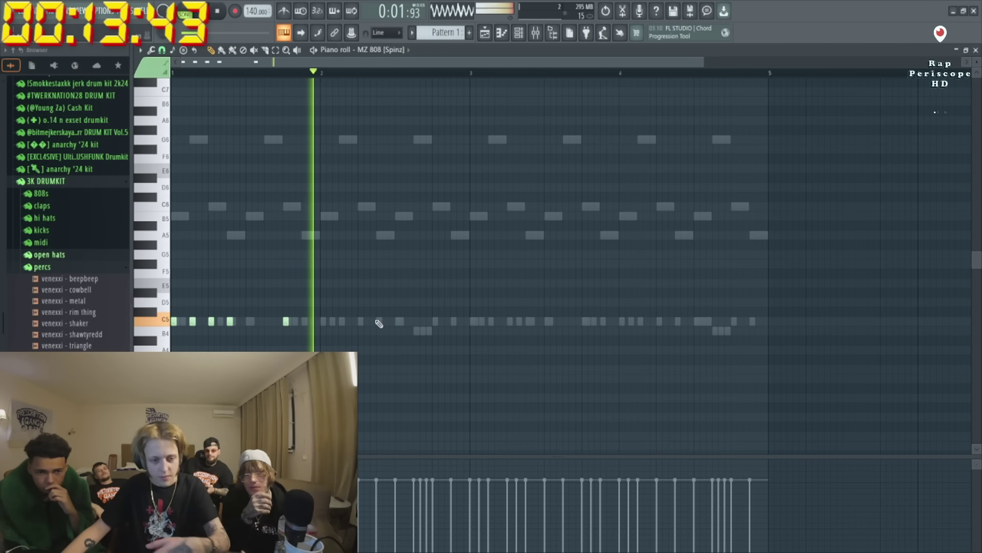
# Try higher 808 notes on the second beat of bar 2 against the beat, and remove them.
pyautogui.click(362, 321)
pyautogui.press('space')
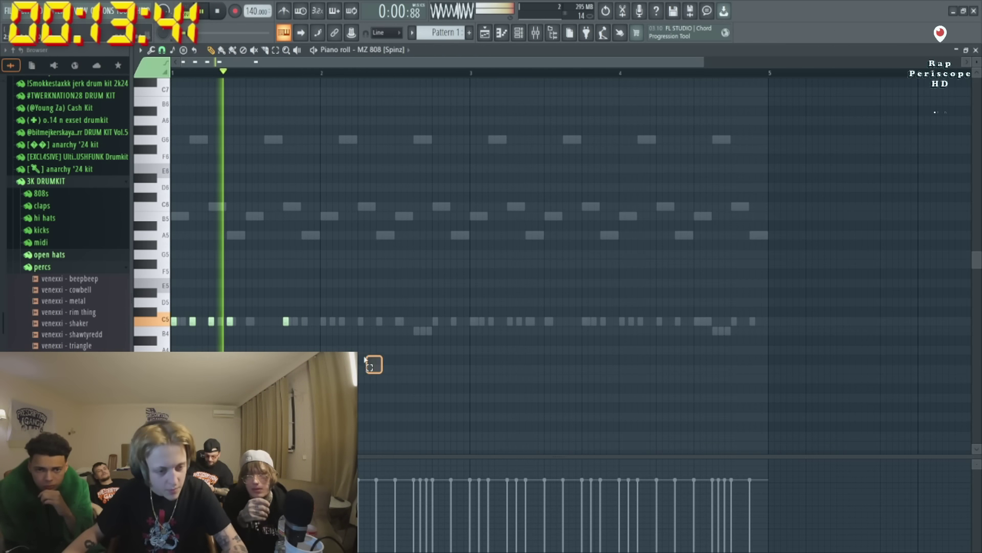
pyautogui.click(361, 273)
pyautogui.click(361, 283)
pyautogui.rightClick(361, 274)
pyautogui.rightClick(361, 284)
pyautogui.press('space')
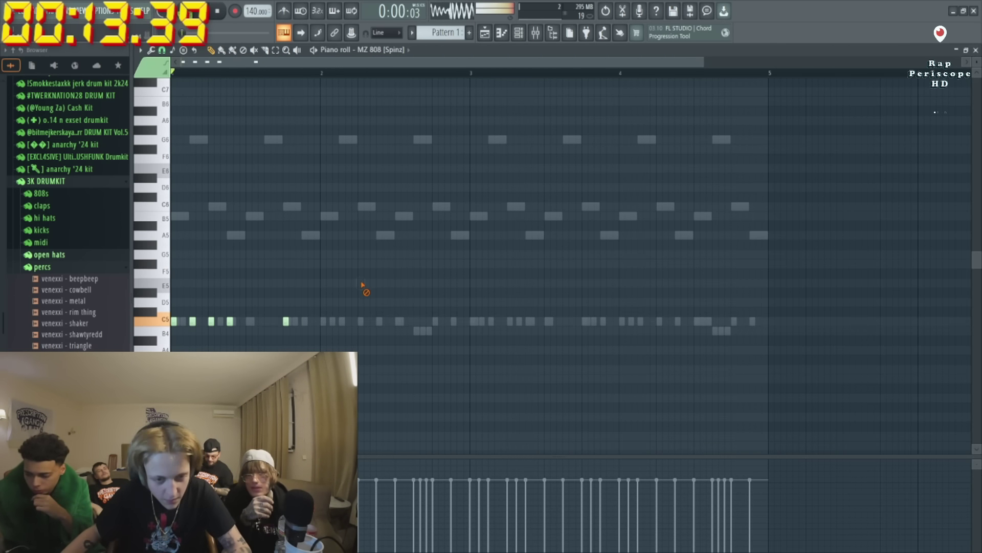
# Add C5 808 notes at steps 5 and 11 of bar 2 and play the pattern from the start.
pyautogui.press('space')
pyautogui.click(360, 330)
pyautogui.press('space')
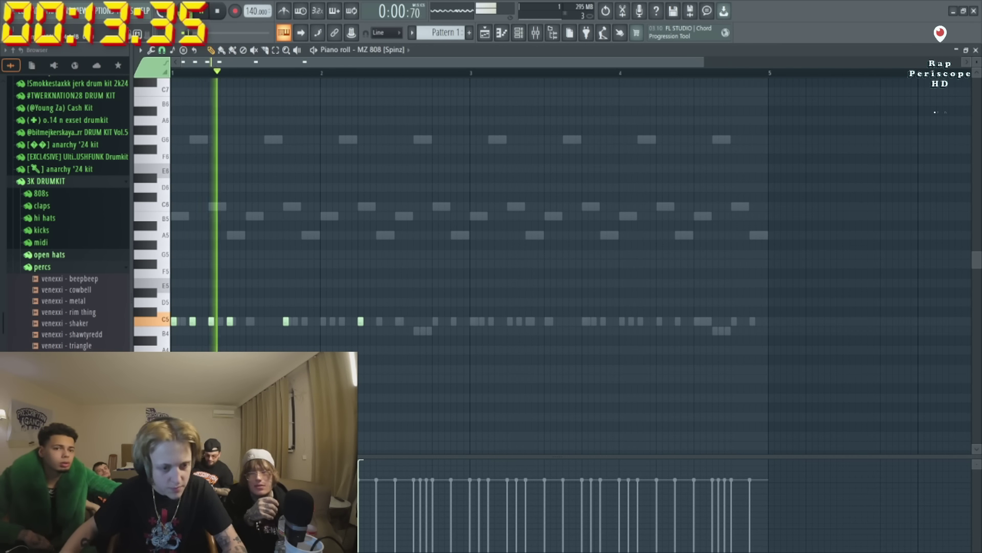
pyautogui.click(421, 321)
pyautogui.rightClick(420, 322)
pyautogui.press('space')
pyautogui.press('space')
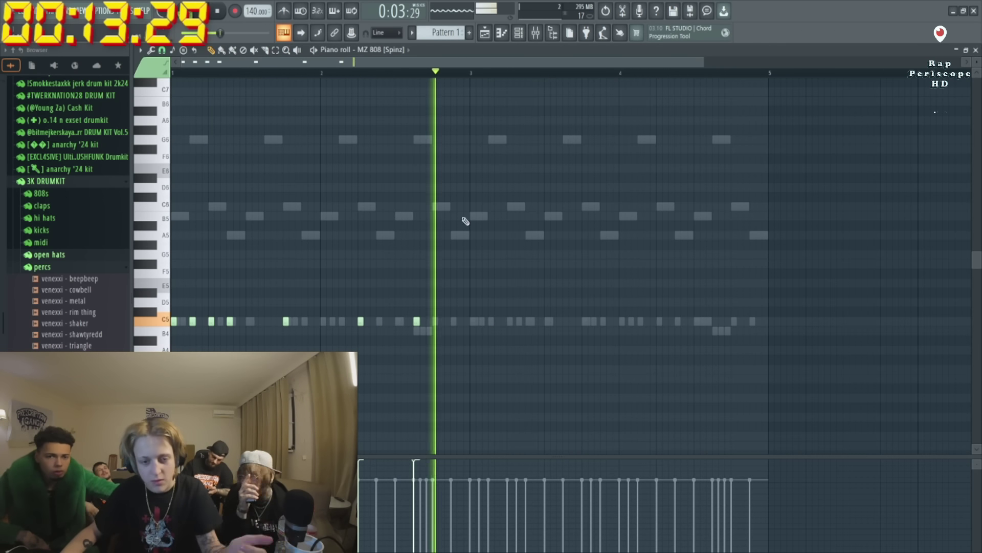
# Duplicate the two-bar 808 pattern into bars 3 and 4.
pyautogui.scroll(1, 477, 76)
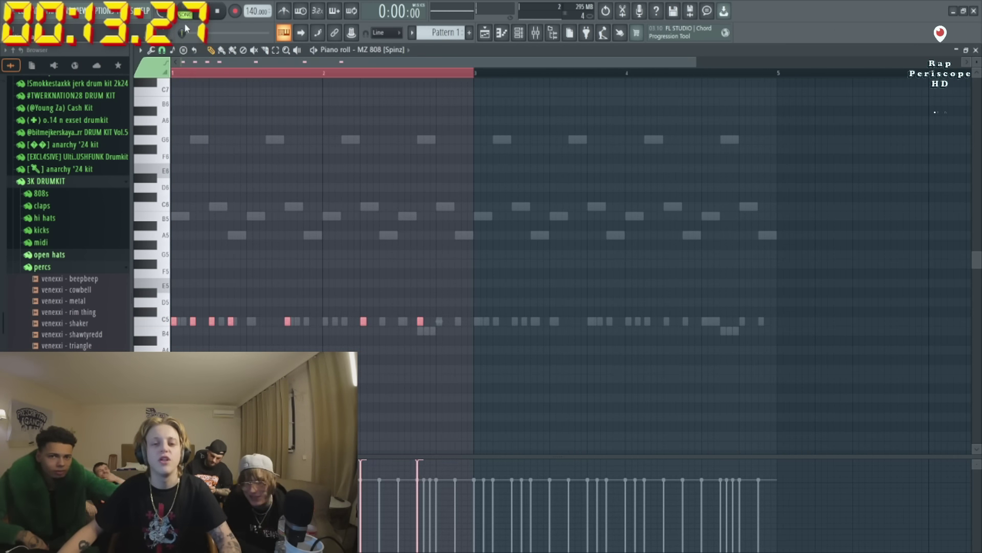
pyautogui.hotkey('ctrl', 'b')
pyautogui.hotkey('ctrl', 'd')
pyautogui.scroll(-2, 378, 162)
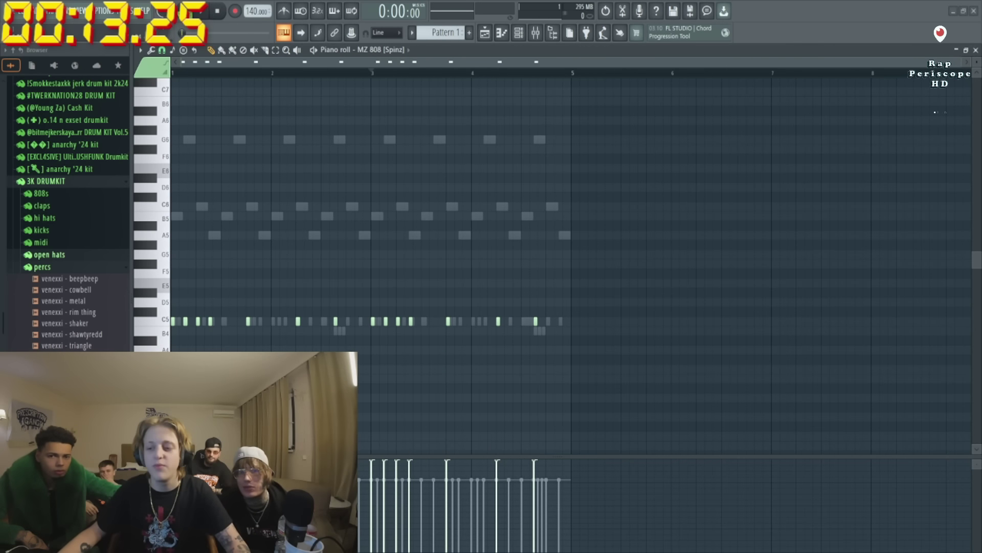
# Remove the Pattern 1 clip from the playlist and split Pattern 1 by channel.
pyautogui.click(485, 33)
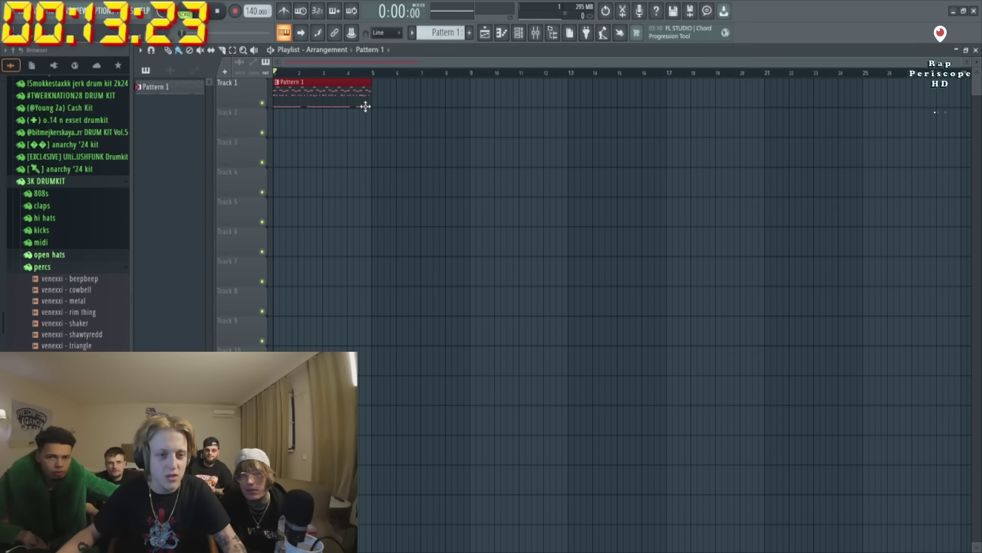
pyautogui.scroll(1, 437, 116)
pyautogui.rightClick(281, 82)
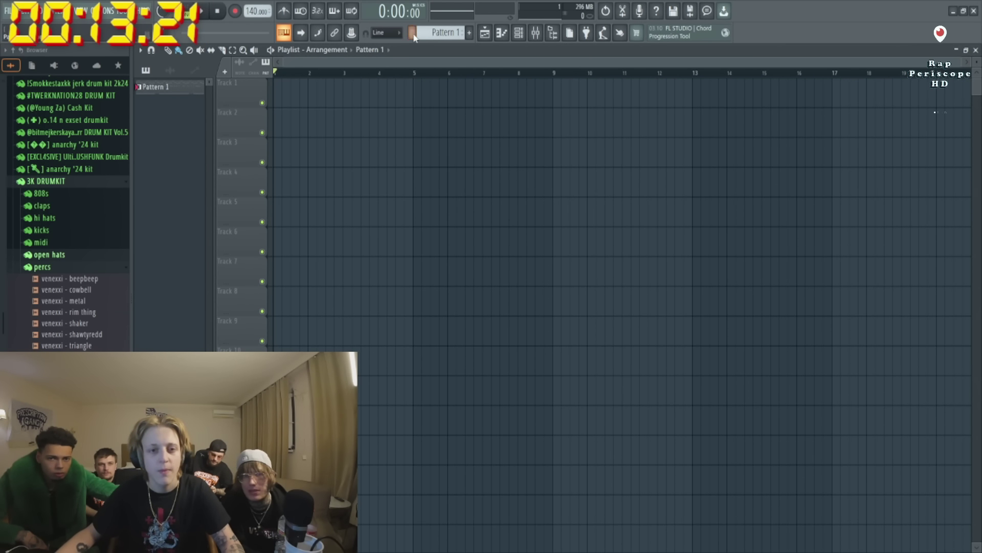
pyautogui.click(461, 202)
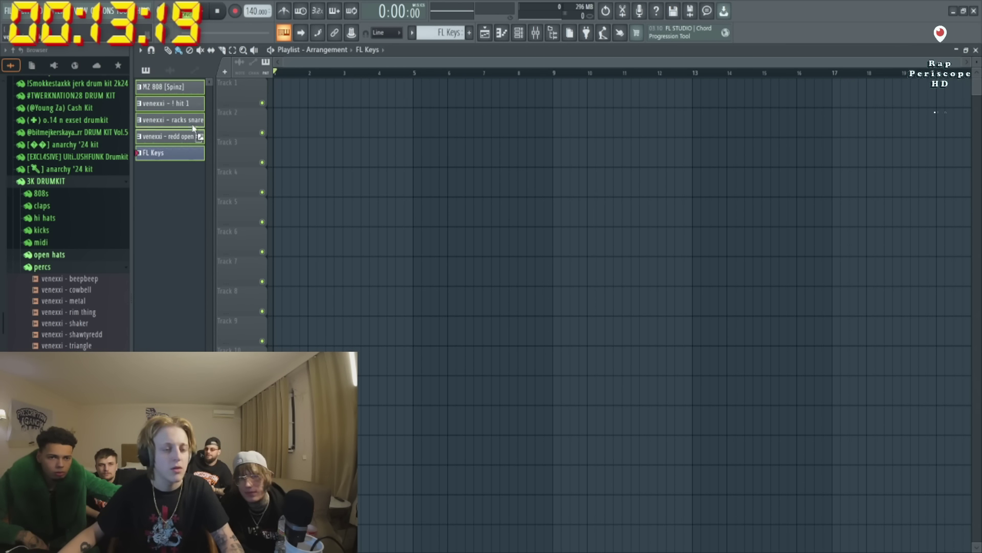
# Keep only the FL Keys clip in bars 1 to 4 of Track 5 and duplicate it into bars 5 to 8.
pyautogui.rightClick(353, 179)
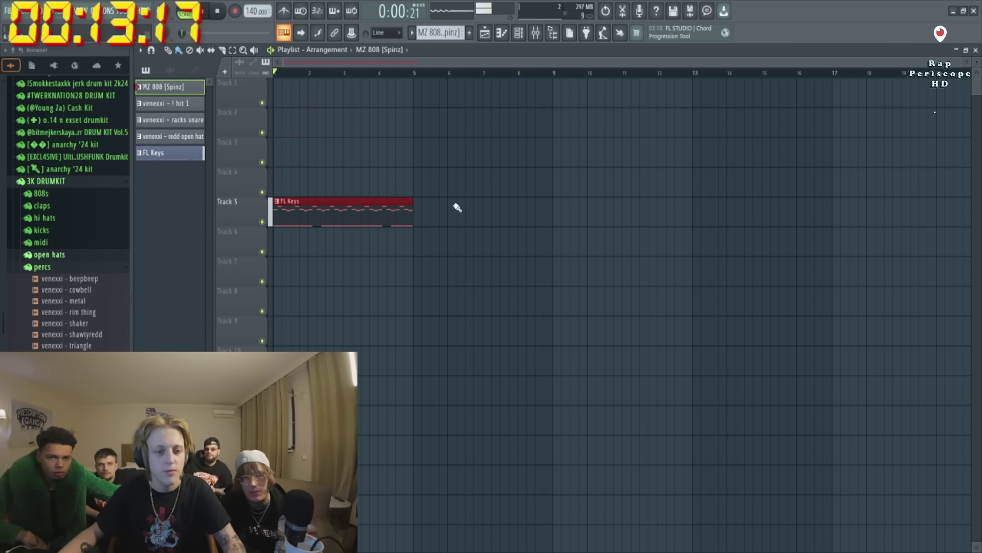
pyautogui.hotkey('ctrl', 'b')
pyautogui.scroll(-1, 392, 158)
# Move both FL Keys clips up to Track 1 and make the second one a unique pattern.
pyautogui.hotkey('ctrl', 'a')
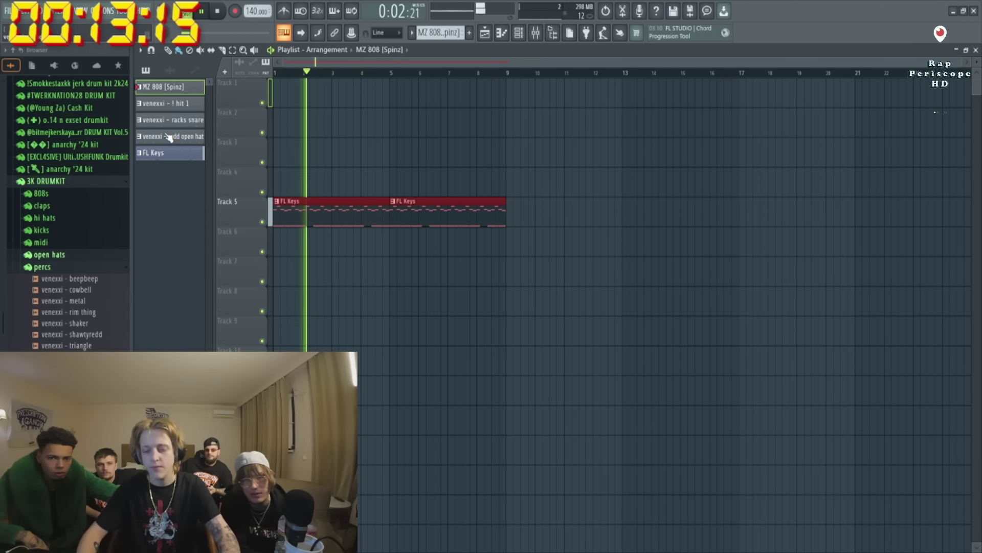
pyautogui.moveTo(430, 206); pyautogui.dragTo(394, 86)
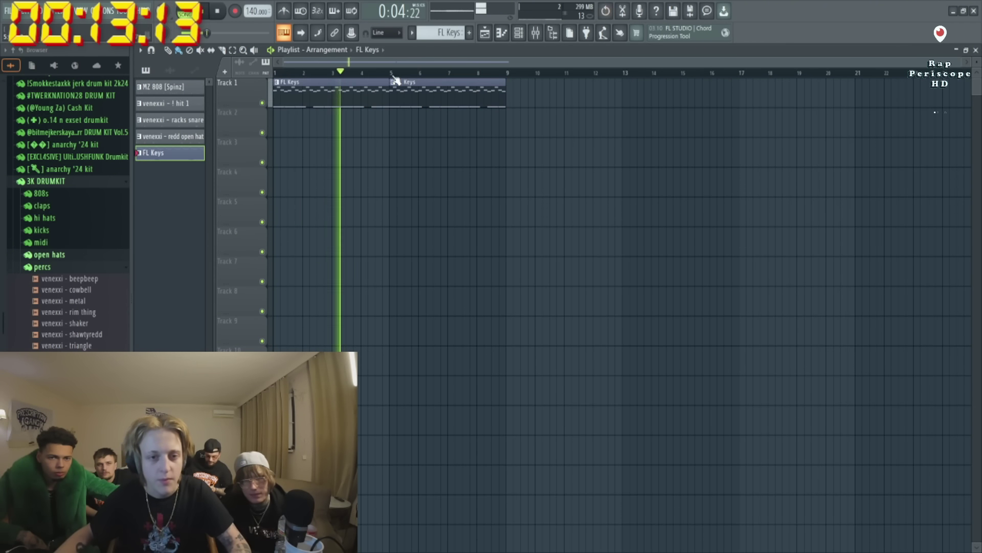
pyautogui.doubleClick(444, 100)
pyautogui.press('Escape')
pyautogui.moveTo(543, 135); pyautogui.dragTo(376, 78)
pyautogui.hotkey('ctrl', 'd')
# Place the 808, hi-hat, snare, open hat and FL Keys patterns at bar 9 on Tracks 1 to 5, extending the open hat clip through bar 12.
pyautogui.click(188, 157)
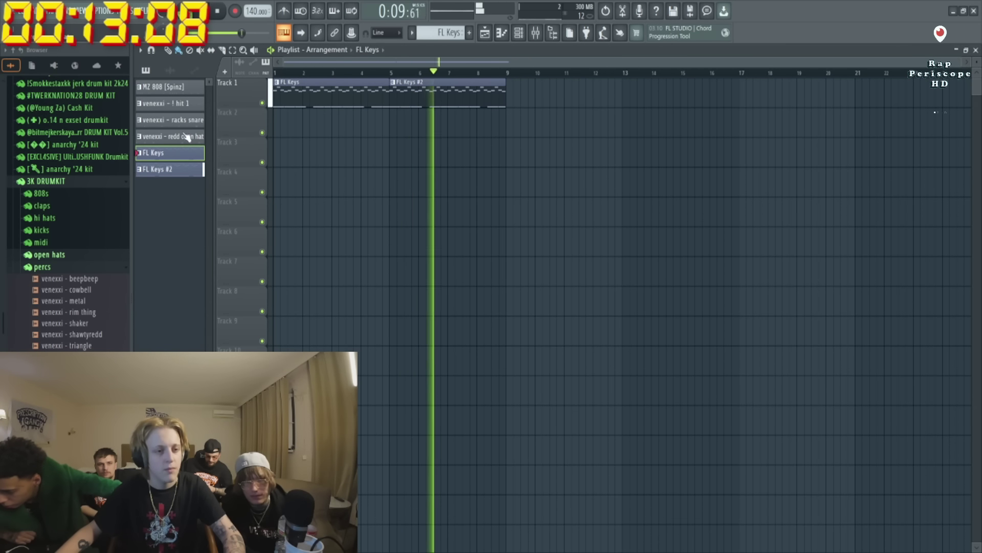
pyautogui.keyDown('shift'); pyautogui.click(183, 88); pyautogui.keyUp('shift')
pyautogui.moveTo(183, 88); pyautogui.dragTo(508, 95)
pyautogui.scroll(-1, 589, 209)
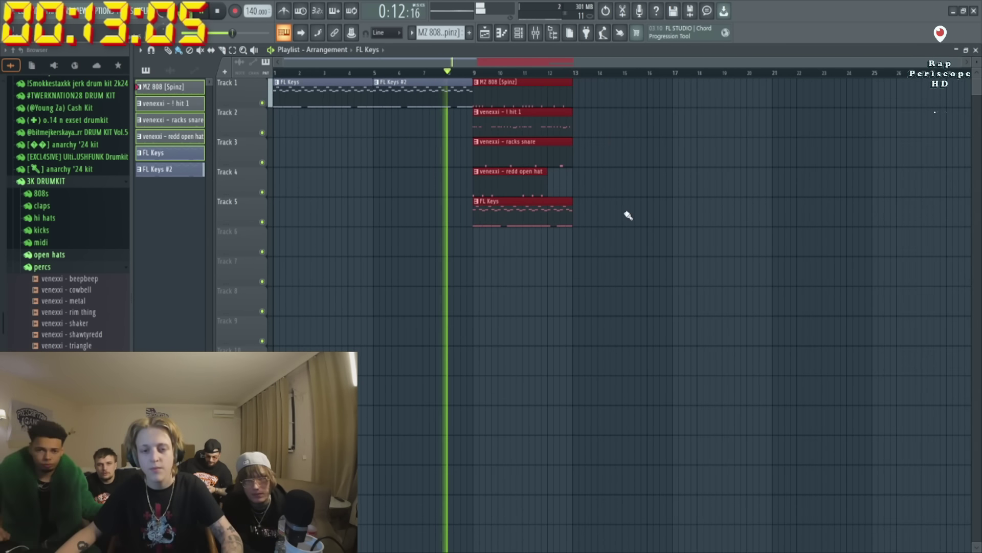
pyautogui.hotkey('ctrl', 'd')
pyautogui.moveTo(546, 186); pyautogui.dragTo(570, 187)
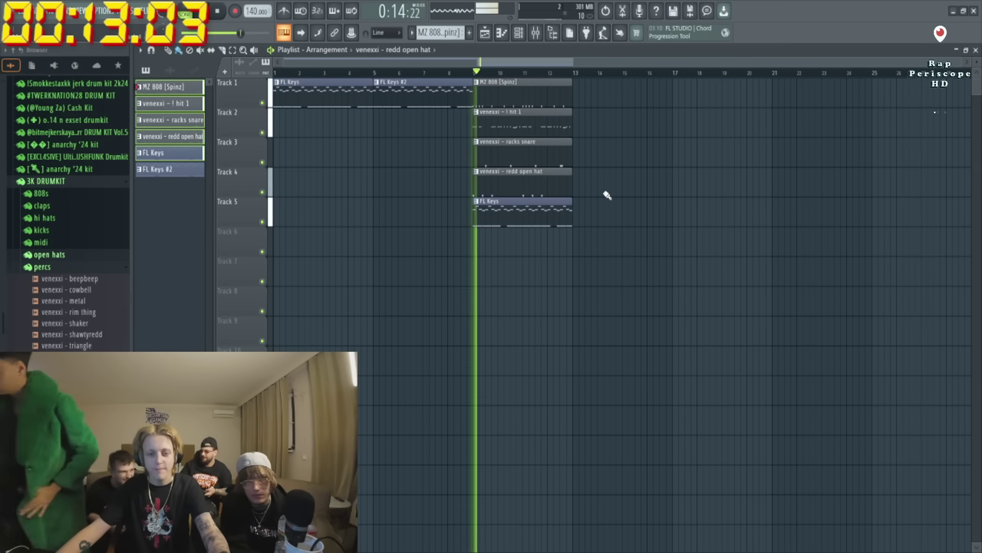
# Listen to the full section from just before bar 9 and check the 808 pattern in the channel rack.
pyautogui.click(505, 89)
pyautogui.press('F6')
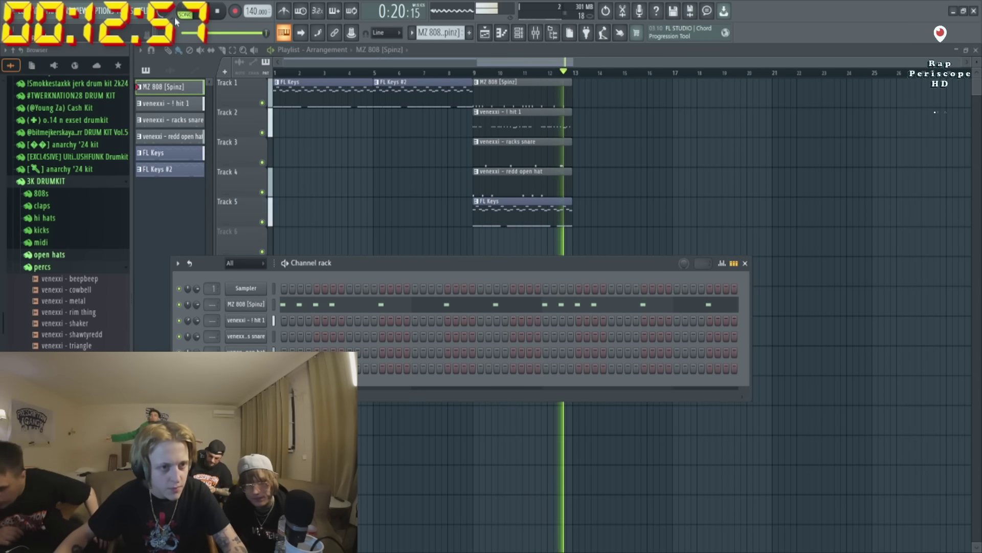
pyautogui.click(462, 75)
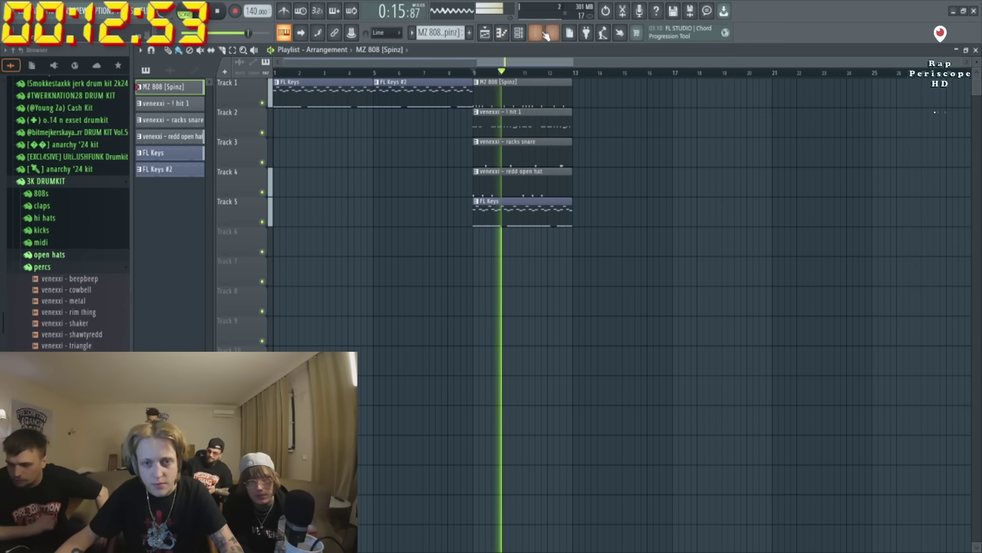
# Duplicate all five clips from bars 9 to 12 into bars 13 to 16.
pyautogui.press('F6')
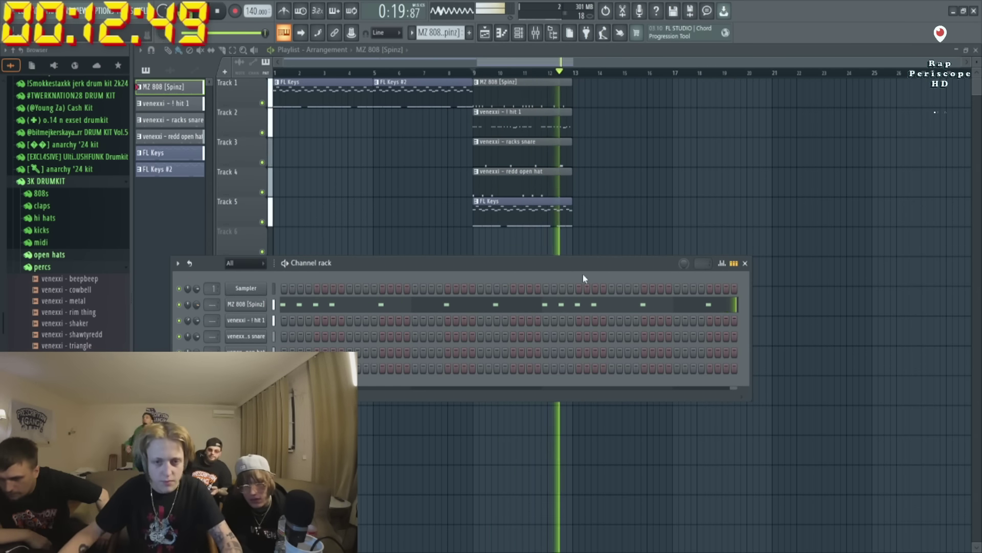
pyautogui.moveTo(582, 246); pyautogui.dragTo(499, 82)
pyautogui.hotkey('ctrl', 'b')
# Open the MZ 808 [Spinz] sampler settings and slightly raise the fade-out in its precomputed effects.
pyautogui.click(518, 32)
pyautogui.click(246, 304)
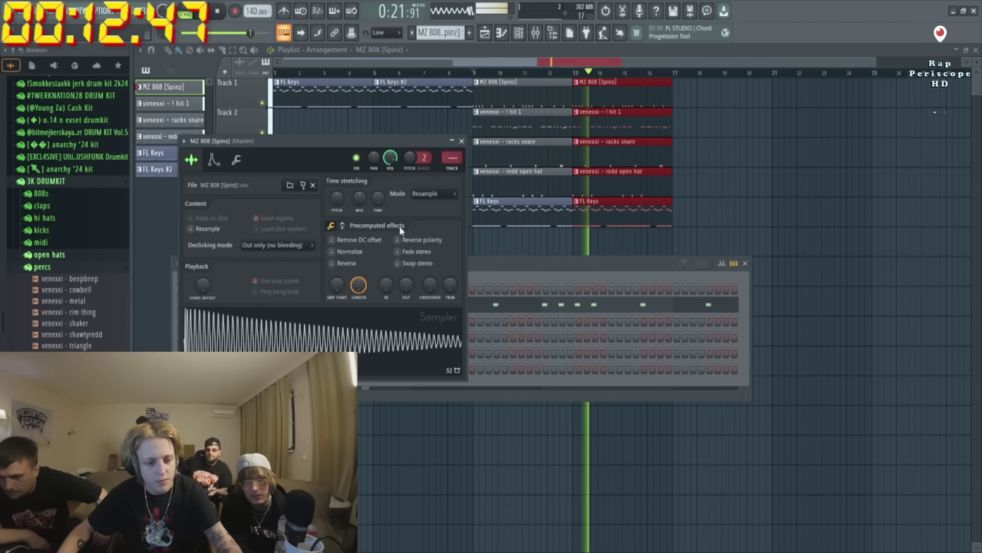
pyautogui.click(342, 225)
pyautogui.click(331, 225)
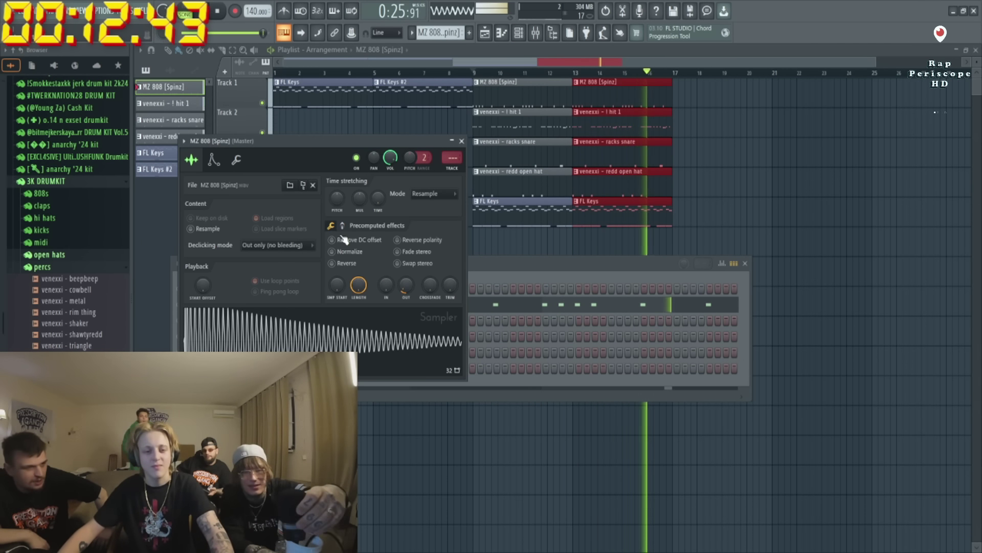
pyautogui.click(343, 226)
# Replay the arrangement from around bar 9 and delete the second FL Keys clip on Track 5.
pyautogui.click(629, 212)
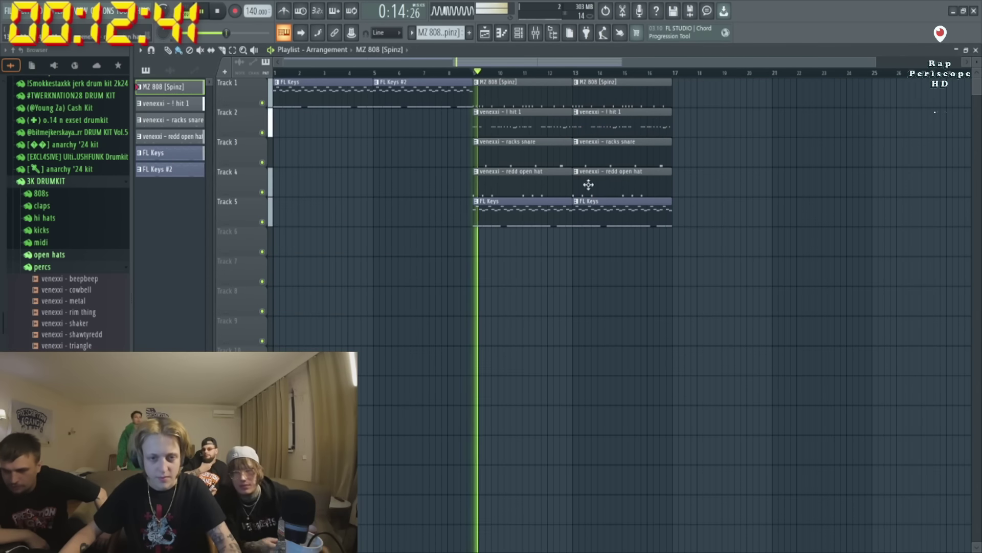
pyautogui.click(430, 94)
pyautogui.click(366, 94)
pyautogui.rightClick(477, 212)
pyautogui.hotkey('ctrl', 'z')
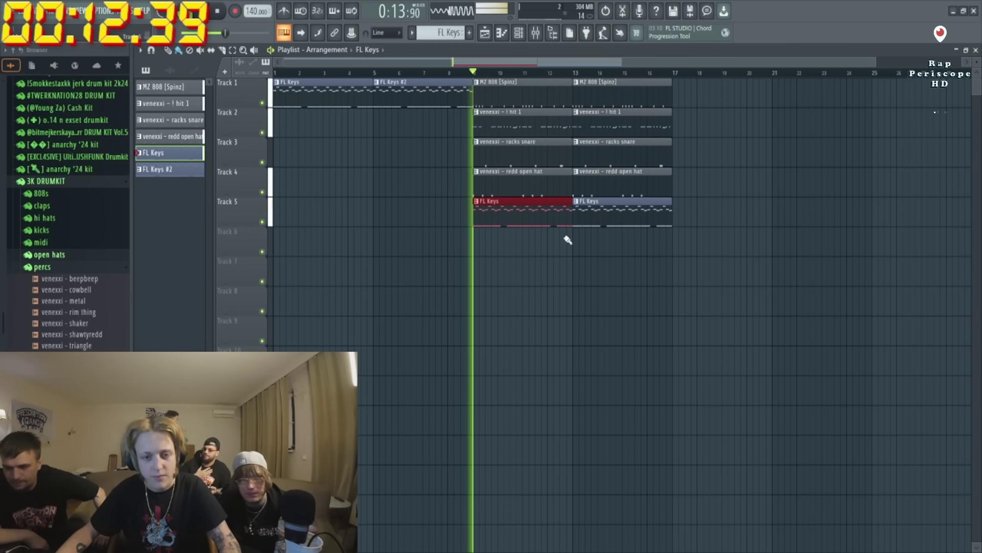
pyautogui.rightClick(610, 226)
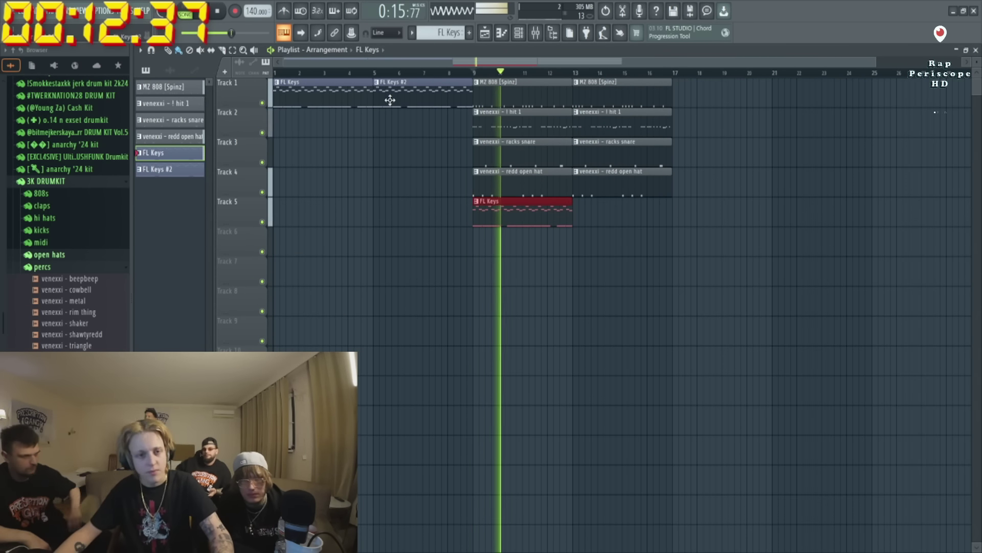
# Lower the B5 note on beat 3 of bar 2 in the FL Keys pattern to E5 and replay it.
pyautogui.doubleClick(548, 217)
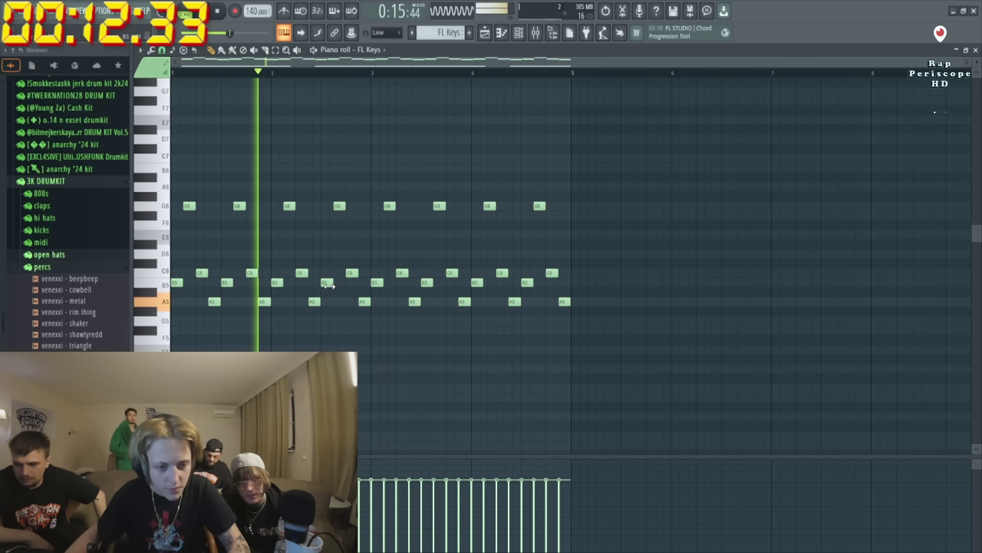
pyautogui.click(325, 339)
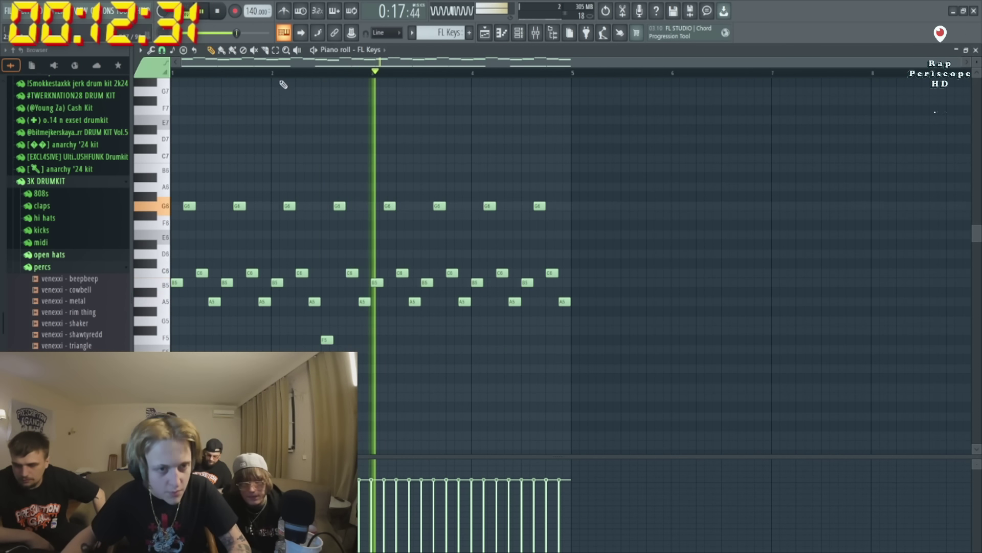
pyautogui.click(273, 73)
pyautogui.press('space')
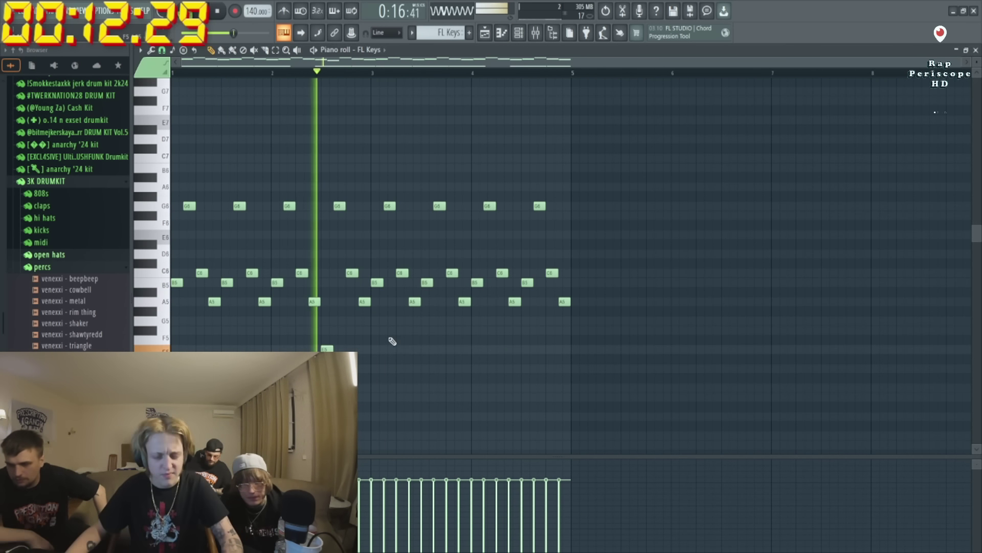
pyautogui.press('space')
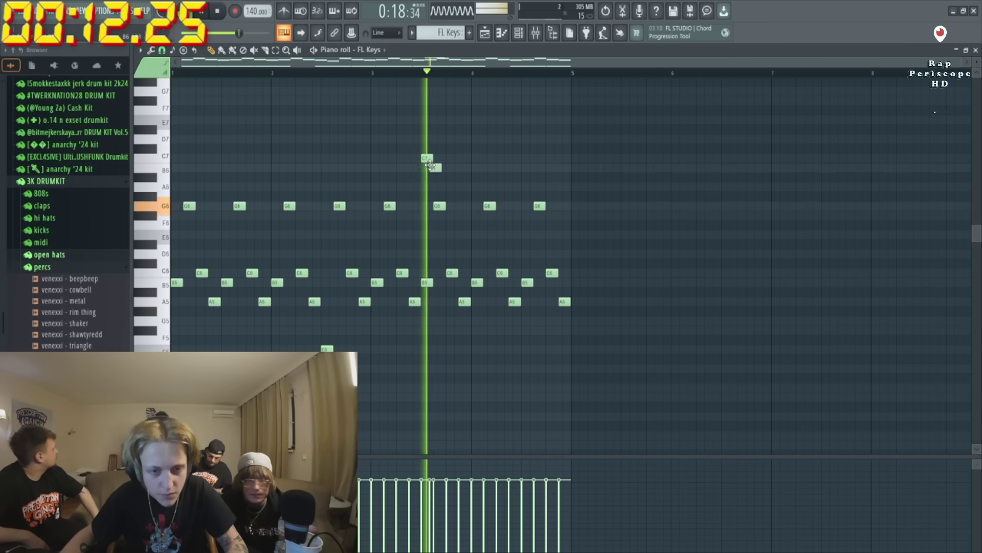
# Duplicate all playlist clips in bars 9 to 16 into bars 17 to 24.
pyautogui.press('F5')
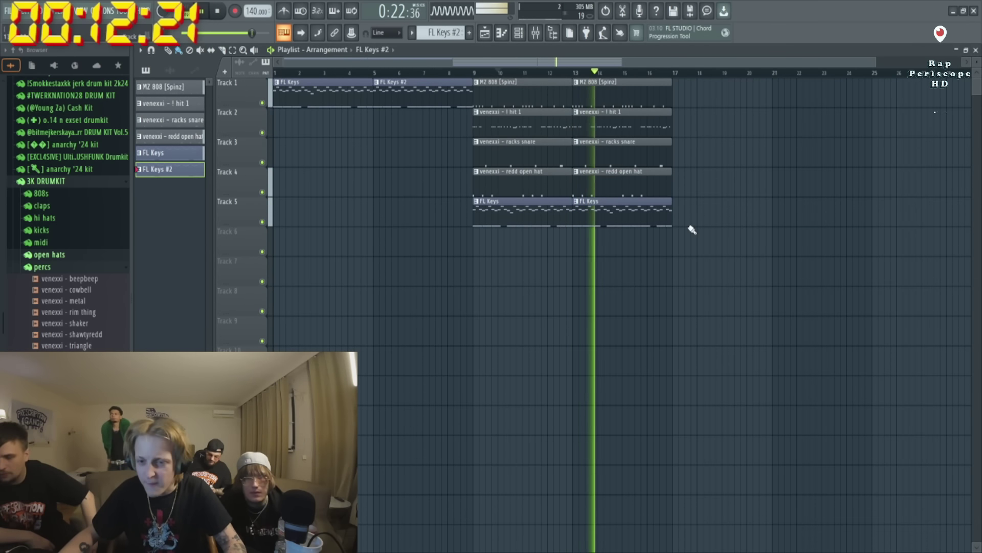
pyautogui.moveTo(727, 257); pyautogui.dragTo(491, 79)
pyautogui.hotkey('ctrl', 'b')
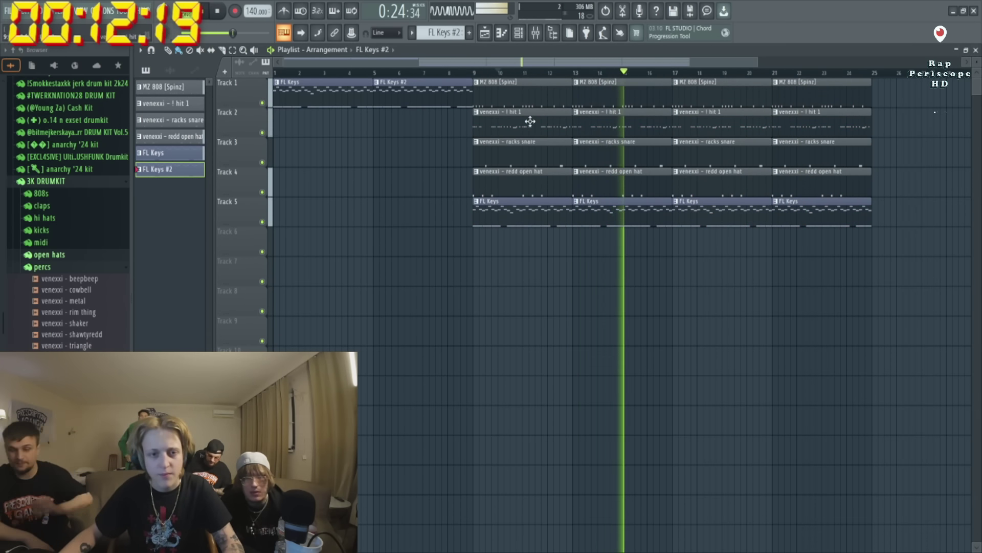
# Replace the FL Keys clips in bars 17 to 24 with two FL Keys #2 clips on Track 6 and remove snare and open hat from bars 17–18.
pyautogui.moveTo(677, 220); pyautogui.dragTo(699, 246)
pyautogui.rightClick(782, 222)
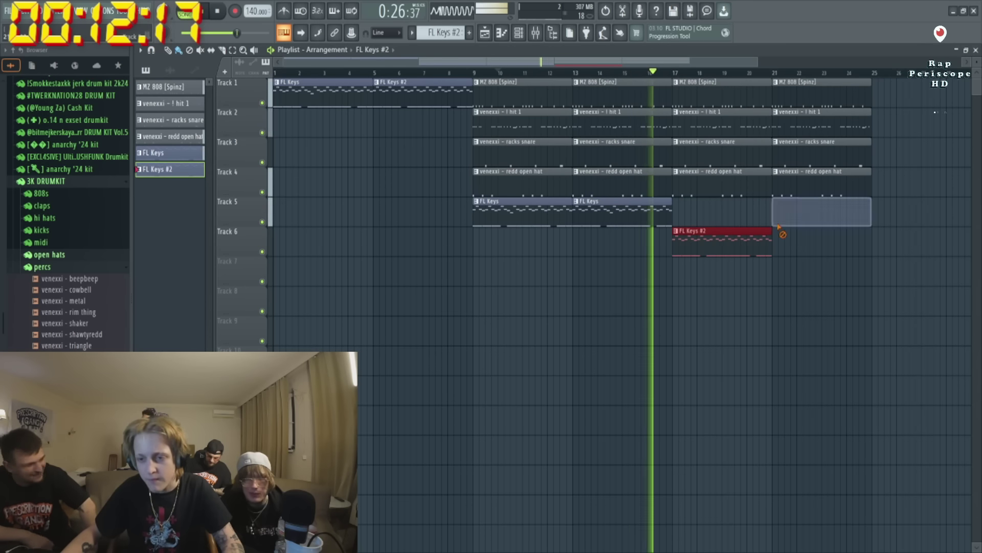
pyautogui.moveTo(711, 206); pyautogui.dragTo(720, 162)
pyautogui.scroll(-2, 712, 184)
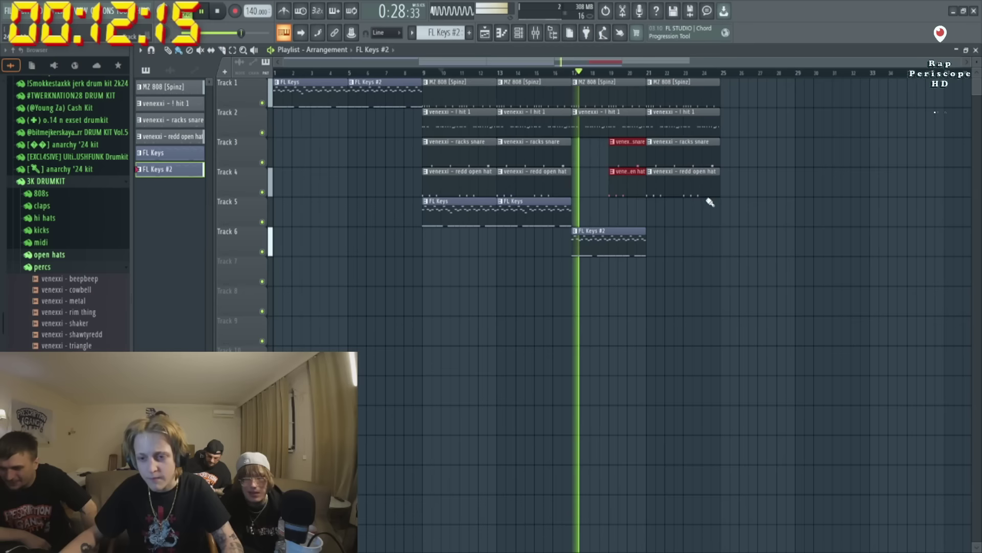
pyautogui.click(588, 233)
pyautogui.hotkey('ctrl', 'b')
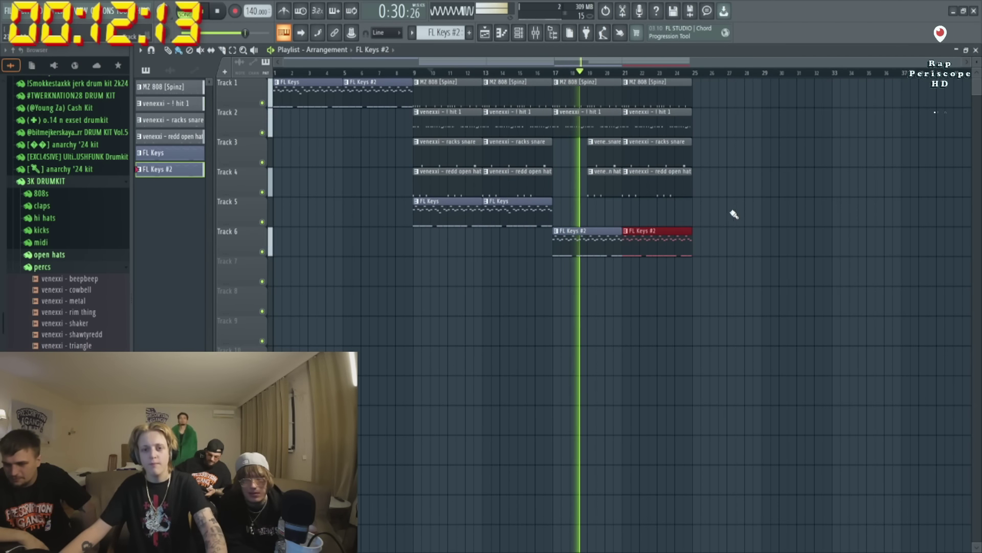
# Duplicate the whole arrangement block from bars 9 to 24 once into bars 25 to 40.
pyautogui.moveTo(747, 299); pyautogui.dragTo(587, 242)
pyautogui.moveTo(783, 330)
pyautogui.mouseDown()
pyautogui.moveTo(423, 78)
pyautogui.moveTo(765, 98)
pyautogui.moveTo(748, 101)
pyautogui.mouseUp()
pyautogui.hotkey('ctrl', 'b')
pyautogui.hotkey('ctrl', 'z')
pyautogui.scroll(-2, 741, 167)
# Delete the redd open hat, racks snare and ! hit 1 clips from bars 25 to 32.
pyautogui.rightClick(680, 193)
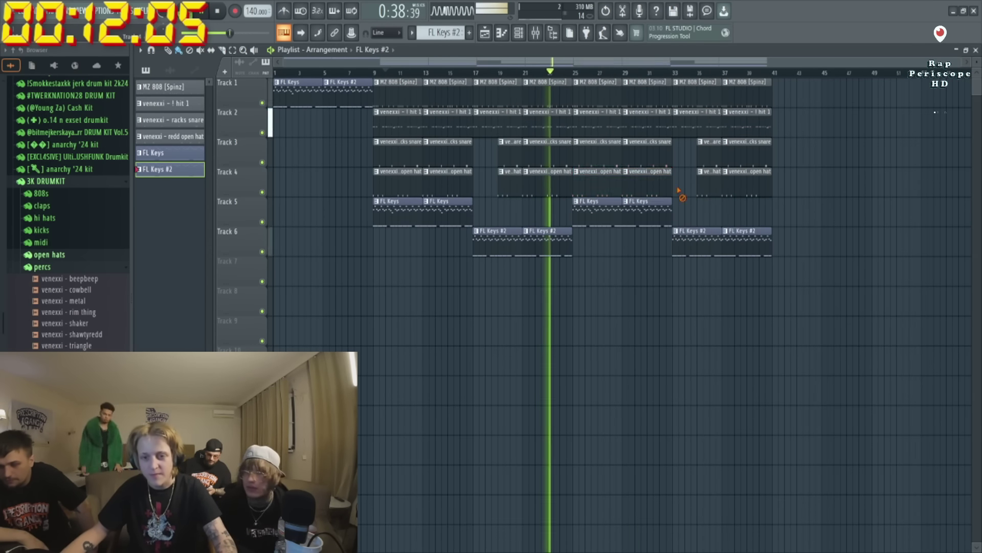
pyautogui.rightClick(646, 183)
pyautogui.rightClick(609, 182)
pyautogui.rightClick(609, 156)
pyautogui.rightClick(646, 156)
pyautogui.rightClick(609, 128)
pyautogui.rightClick(640, 128)
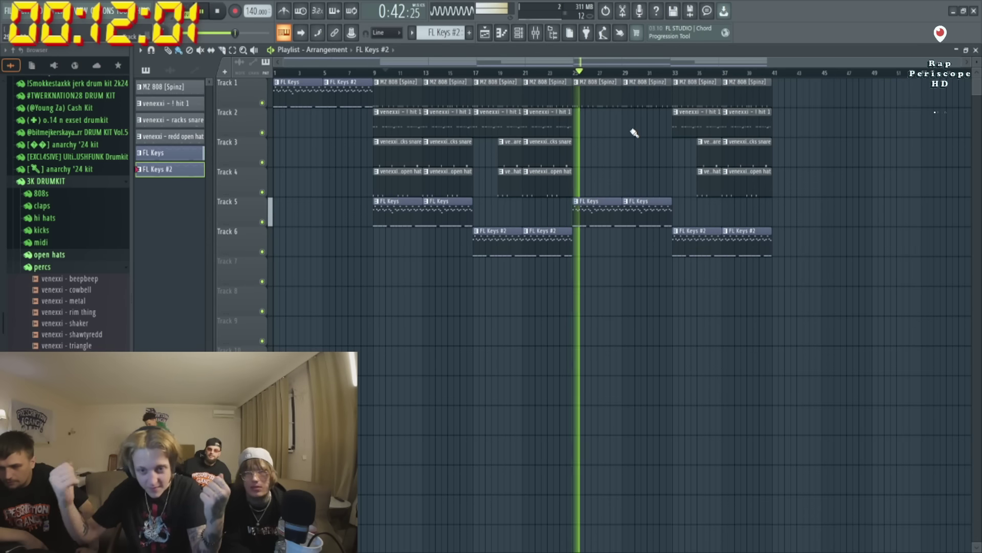
# Place two-bar racks snare clips at bars 27, 29 and 31 on Track 3 and a redd open hat clip at bar 29 on Track 4.
pyautogui.click(566, 157)
pyautogui.click(601, 162)
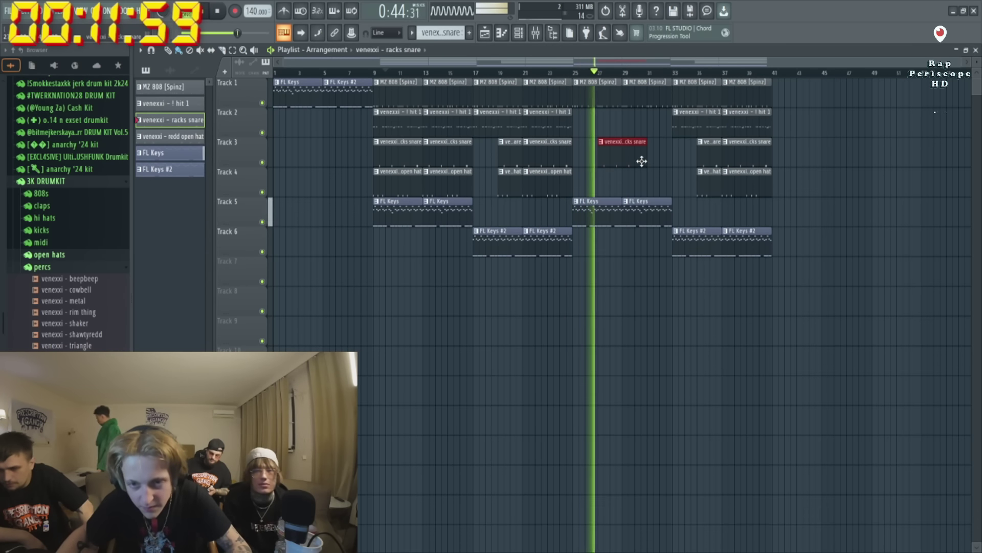
pyautogui.moveTo(641, 158); pyautogui.dragTo(599, 160)
pyautogui.click(550, 179)
pyautogui.click(625, 183)
pyautogui.hotkey('ctrl', 'b')
pyautogui.hotkey('ctrl', 'b')
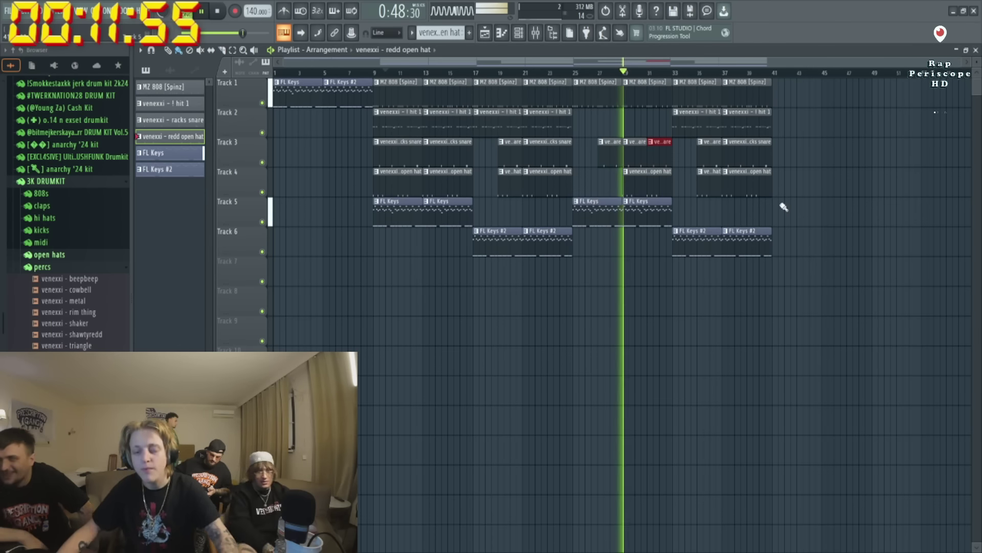
# Select all clips in bars 33 to 40 and stop playing the arrangement.
pyautogui.moveTo(853, 316); pyautogui.dragTo(674, 77)
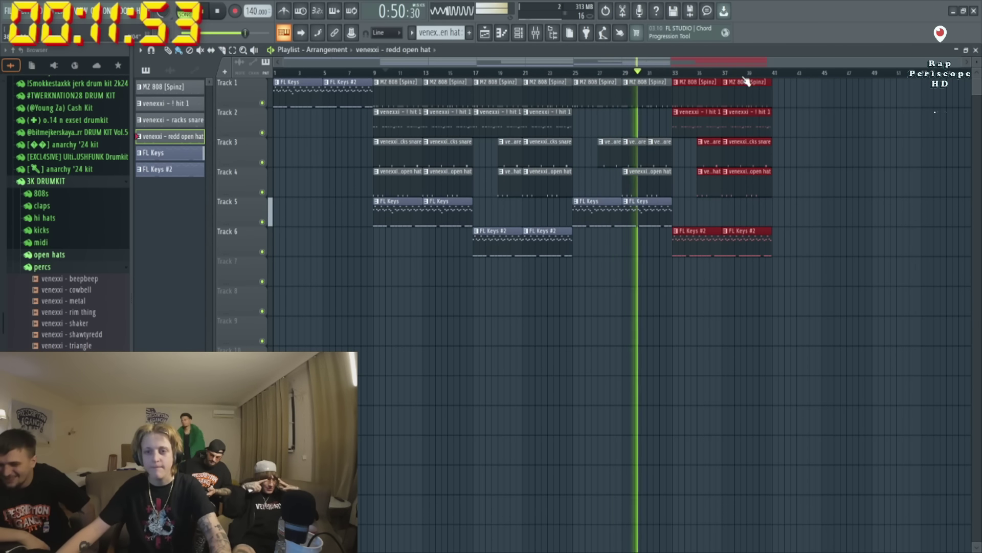
pyautogui.press('space')
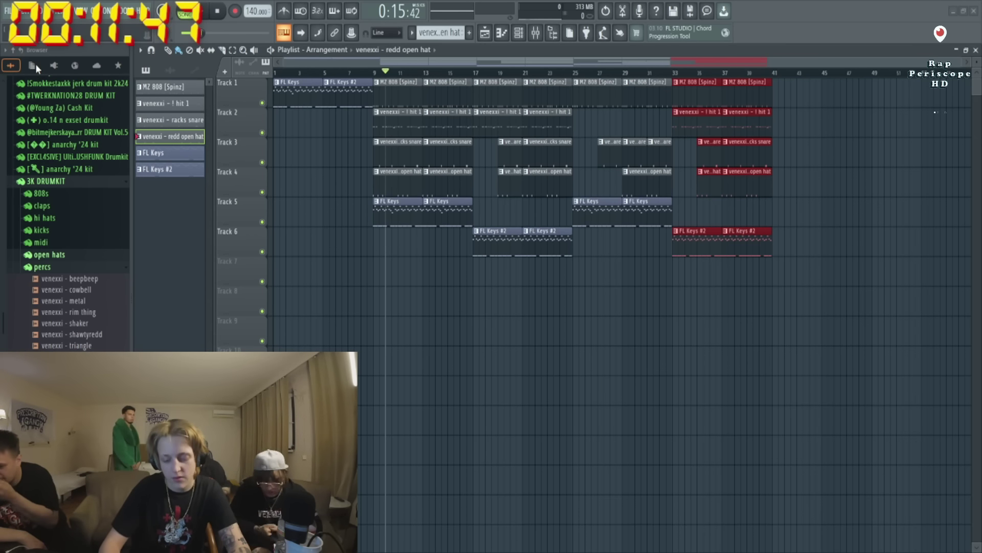
pyautogui.press('space')
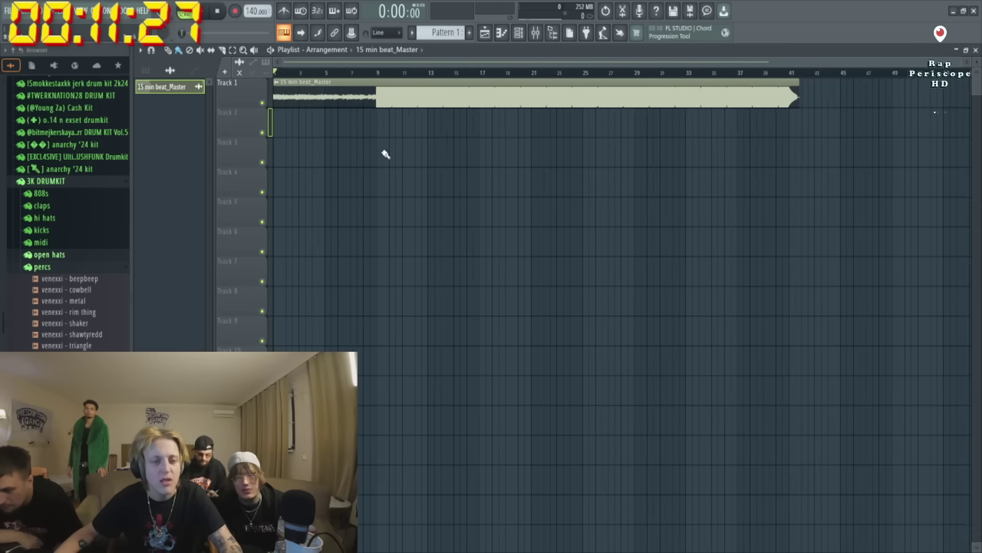
# Play the 15 min beat_Master audio clip repeatedly from just before bar 9, from the start and from around bar 9, and stop it.
pyautogui.click(367, 73)
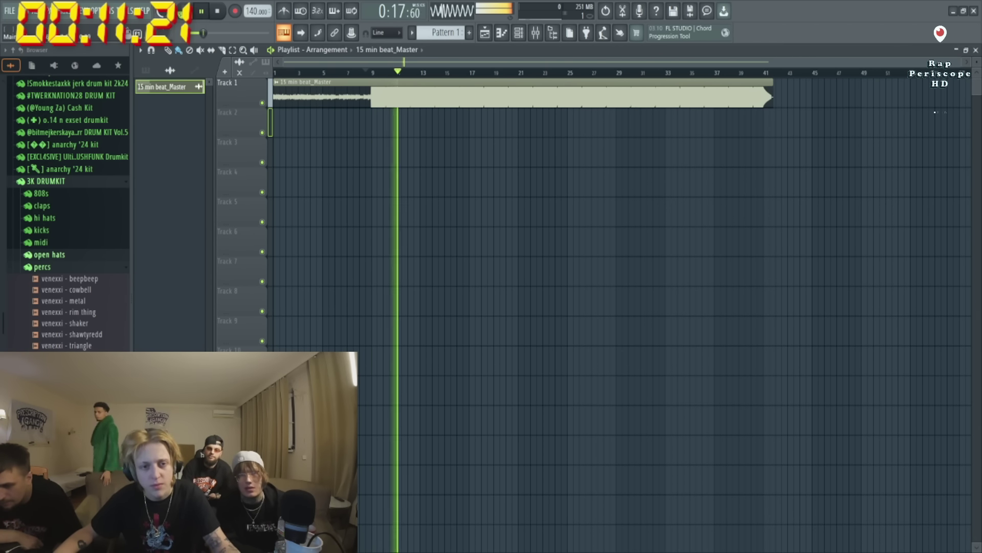
pyautogui.press('space')
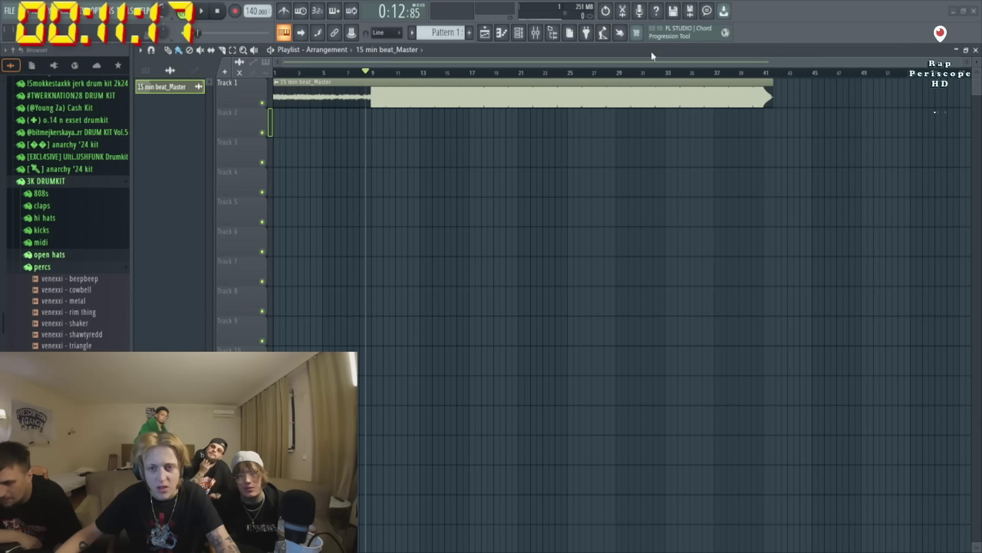
pyautogui.press('space')
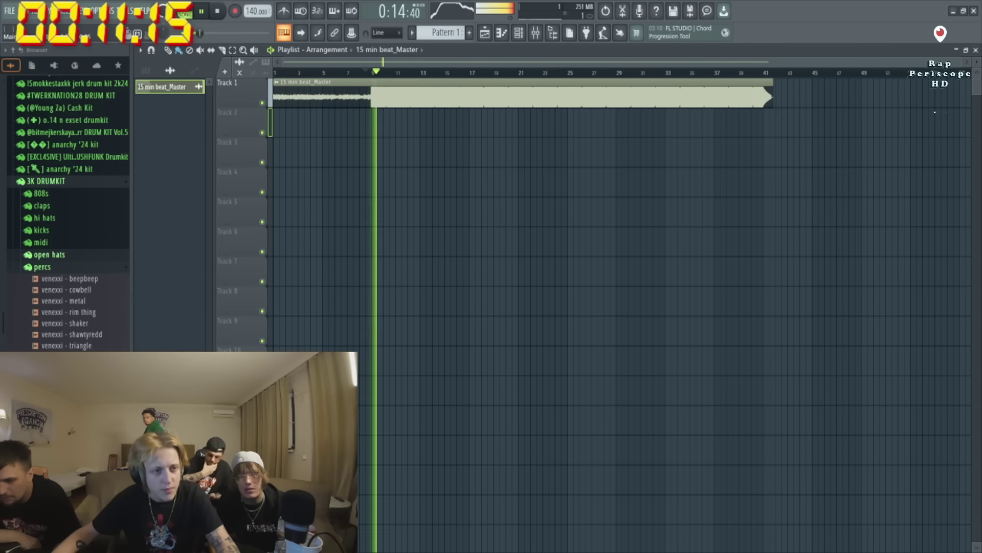
pyautogui.press('space')
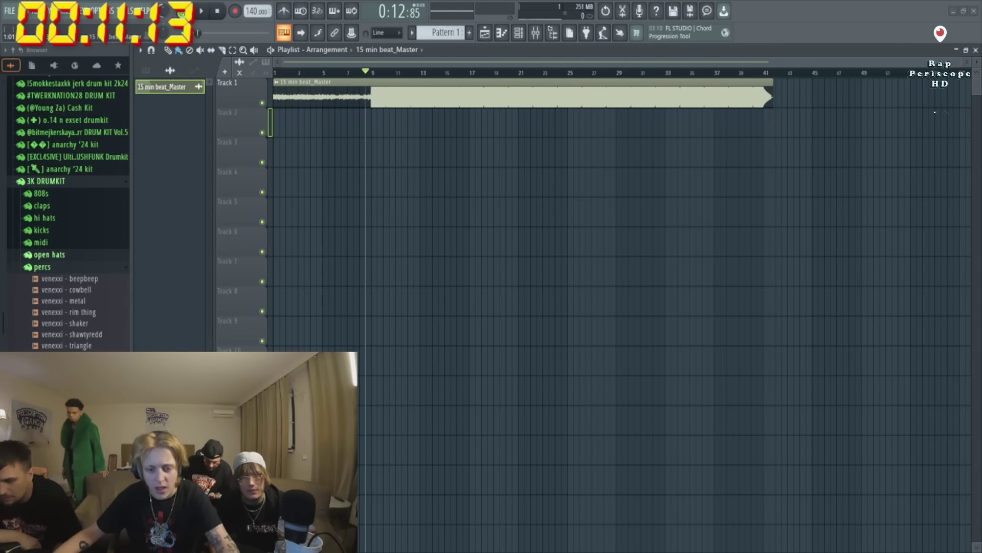
pyautogui.press('space')
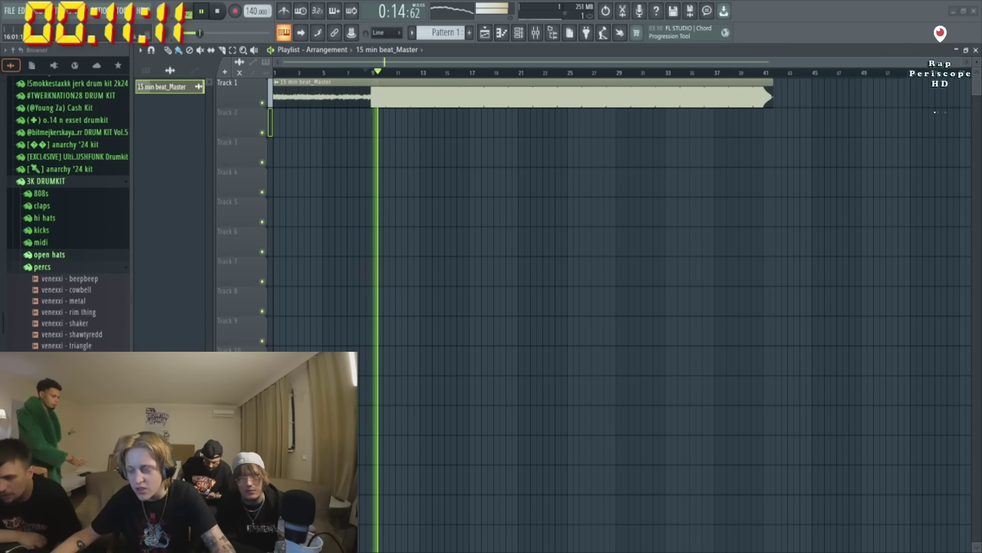
pyautogui.press('space')
pyautogui.click(217, 10)
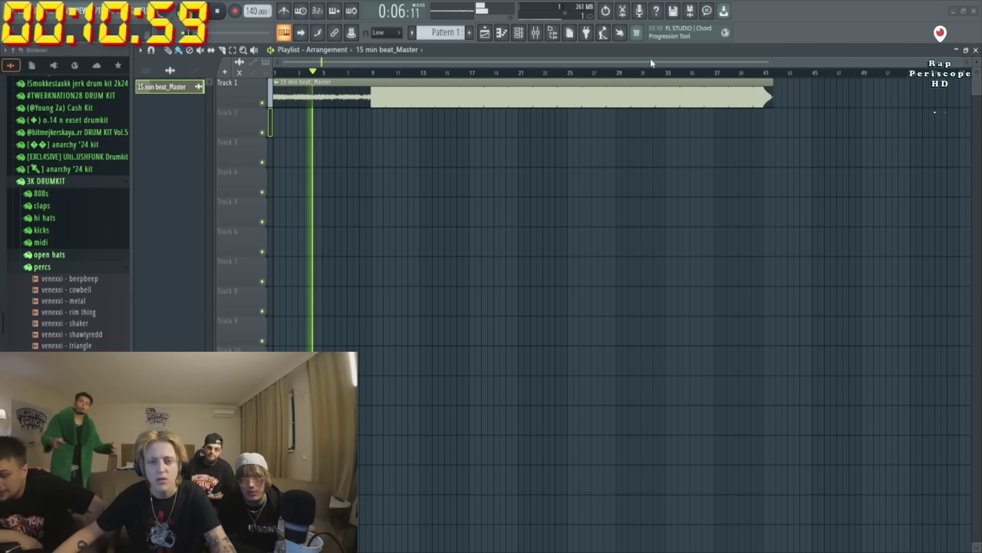
pyautogui.click(375, 75)
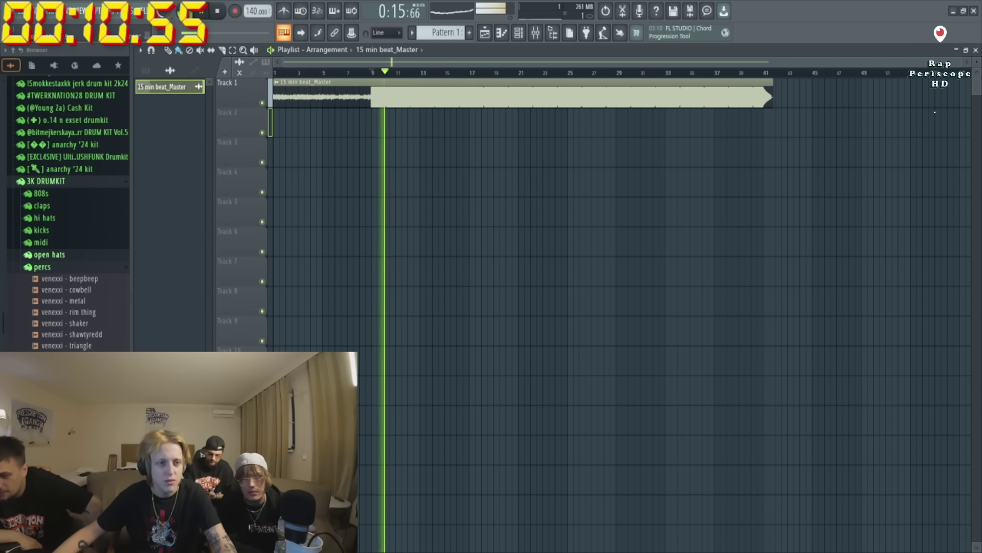
pyautogui.press('space')
# Open the mixer and load the REC preset with Auto-Tune Pro and Fruity Limiter onto Insert 2.
pyautogui.click(532, 35)
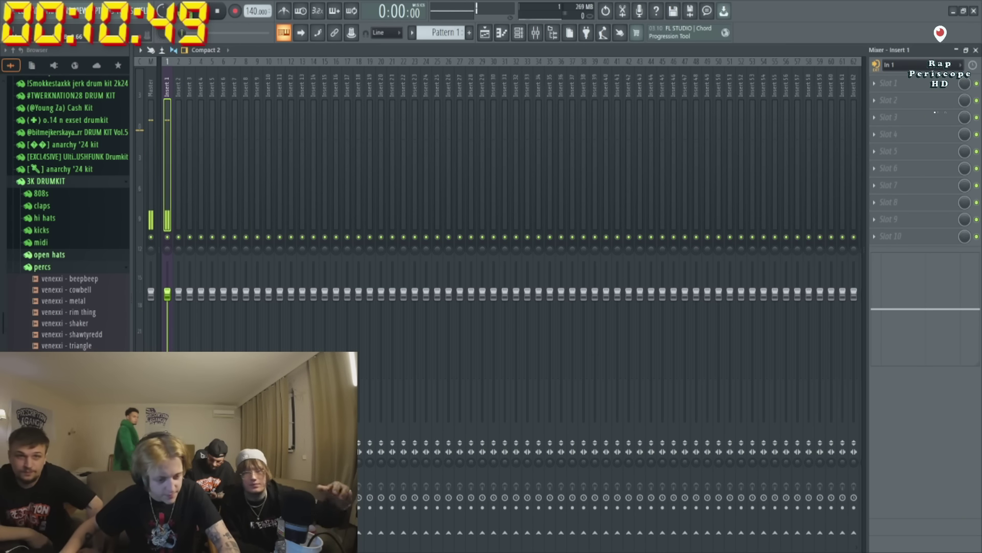
pyautogui.click(177, 191)
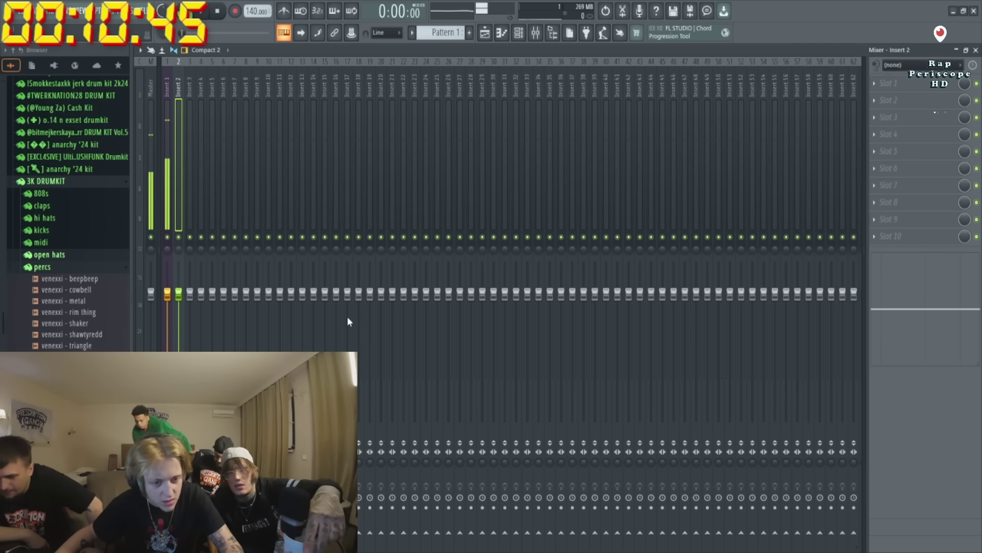
pyautogui.moveTo(338, 335); pyautogui.dragTo(175, 208)
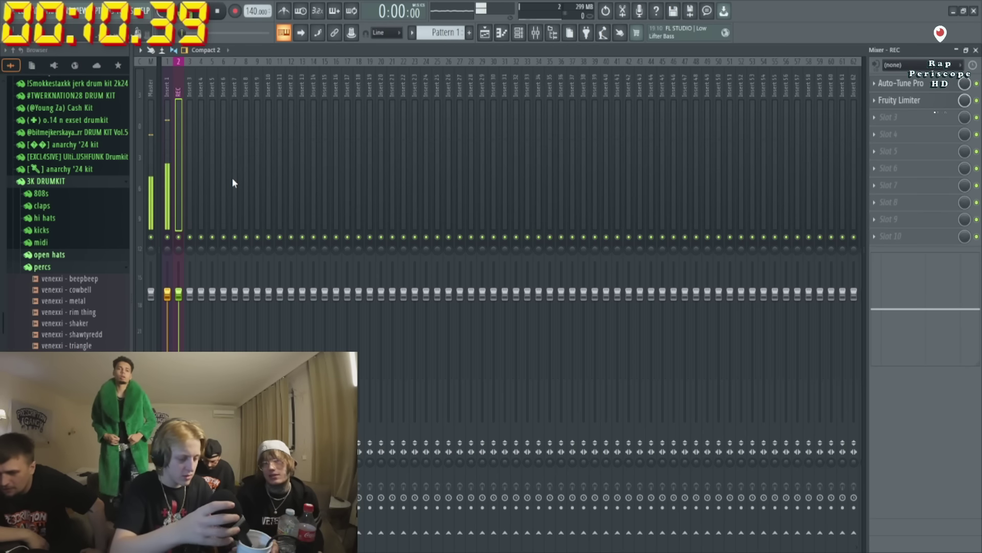
pyautogui.click(167, 204)
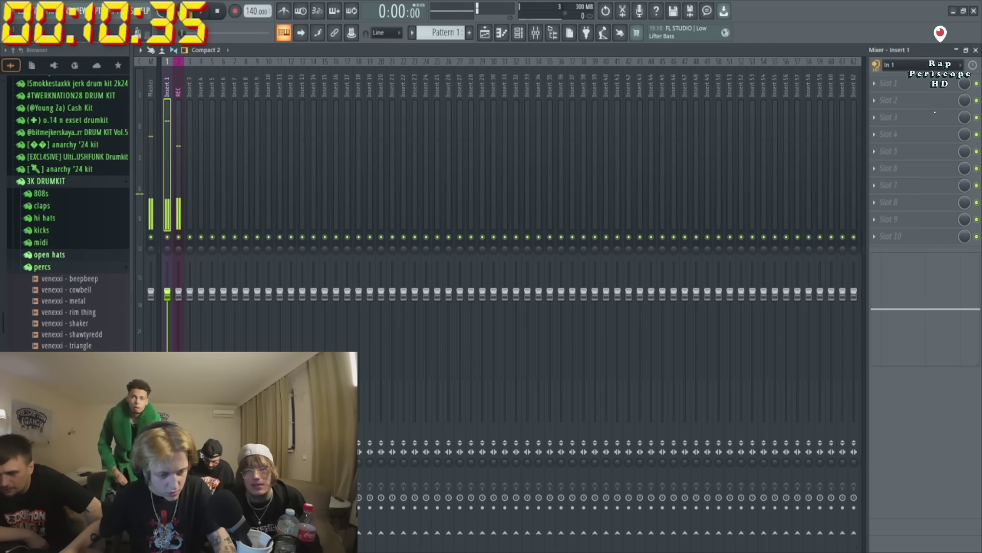
# Search the browser for "bruc" and load the BRUCE WAYNE MAIN preset onto mixer insert 2.
pyautogui.click(174, 175)
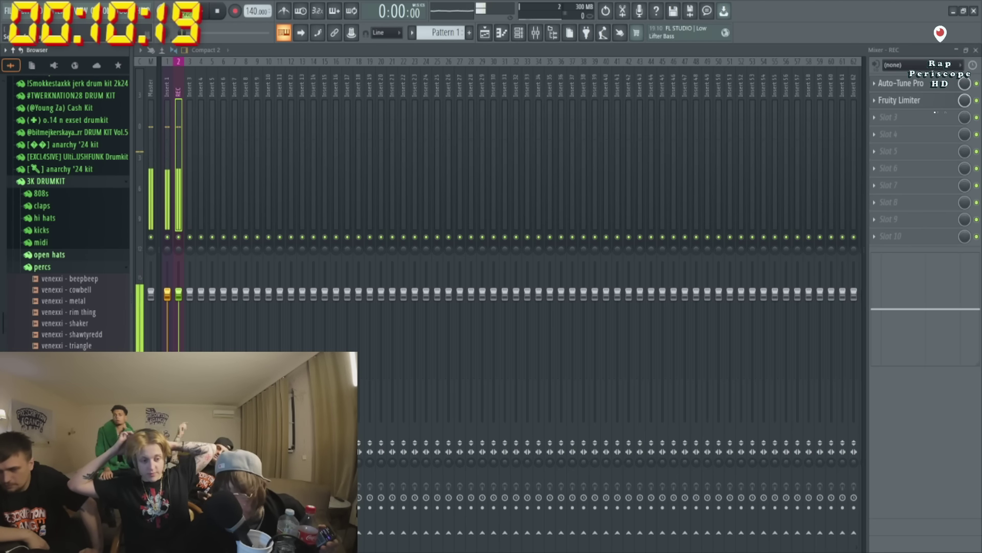
pyautogui.write('bruc')
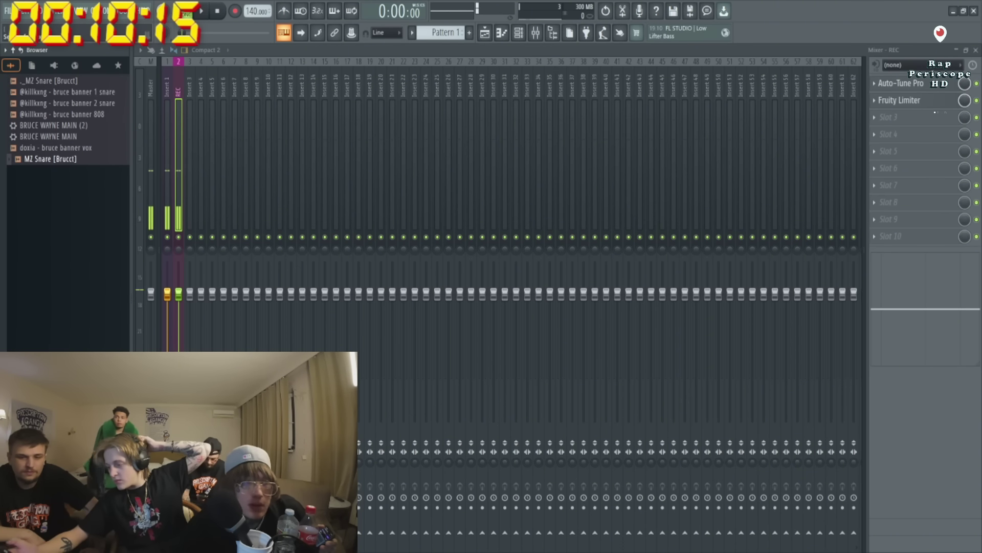
pyautogui.moveTo(49, 136); pyautogui.dragTo(184, 180)
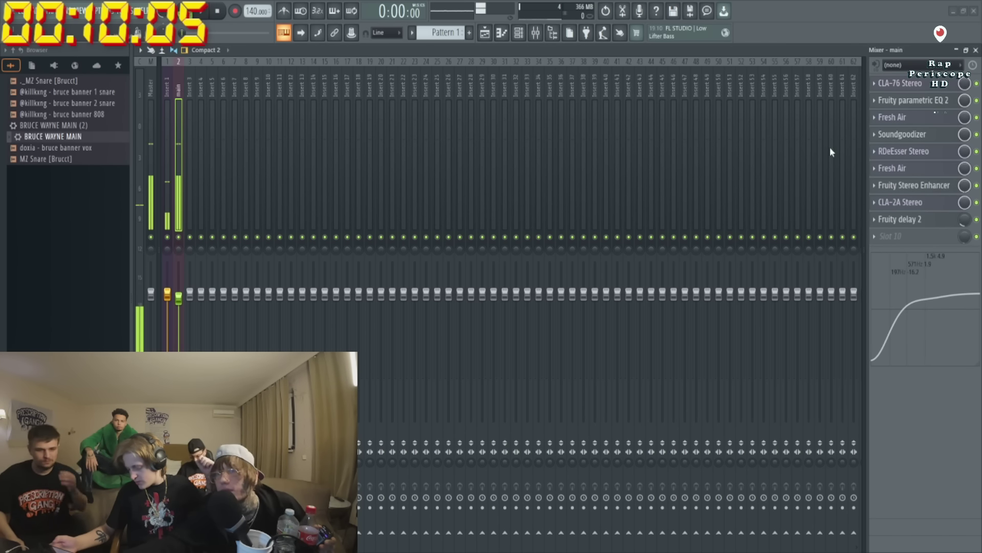
# Examine the CLA-76 Stereo compressor and the effect chain on the main mixer insert and go back to the playlist.
pyautogui.click(947, 83)
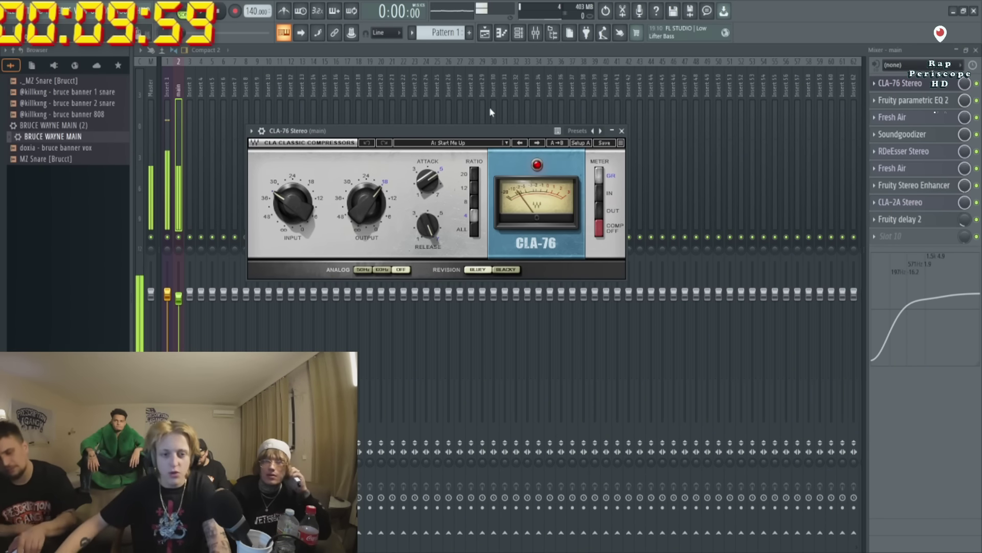
pyautogui.press('F5')
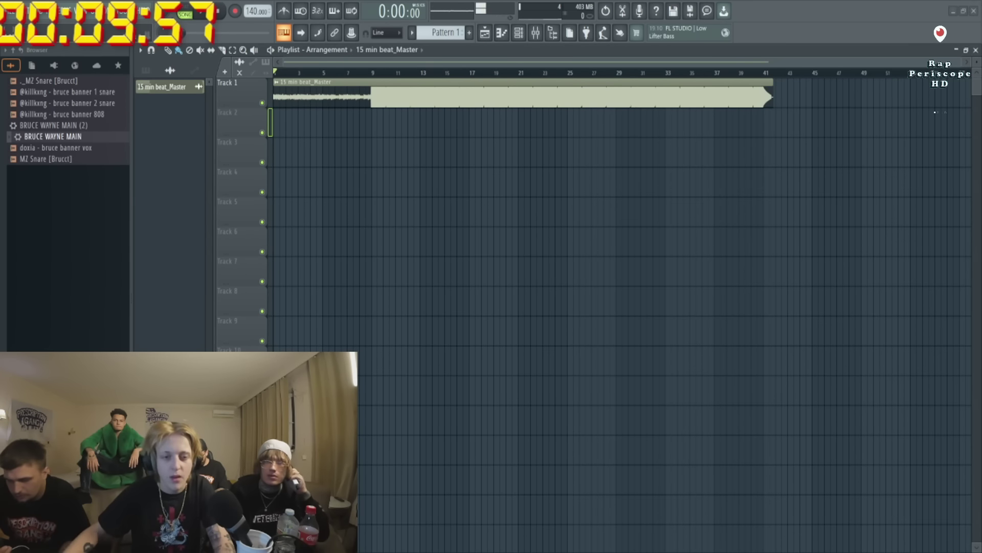
pyautogui.press('F9')
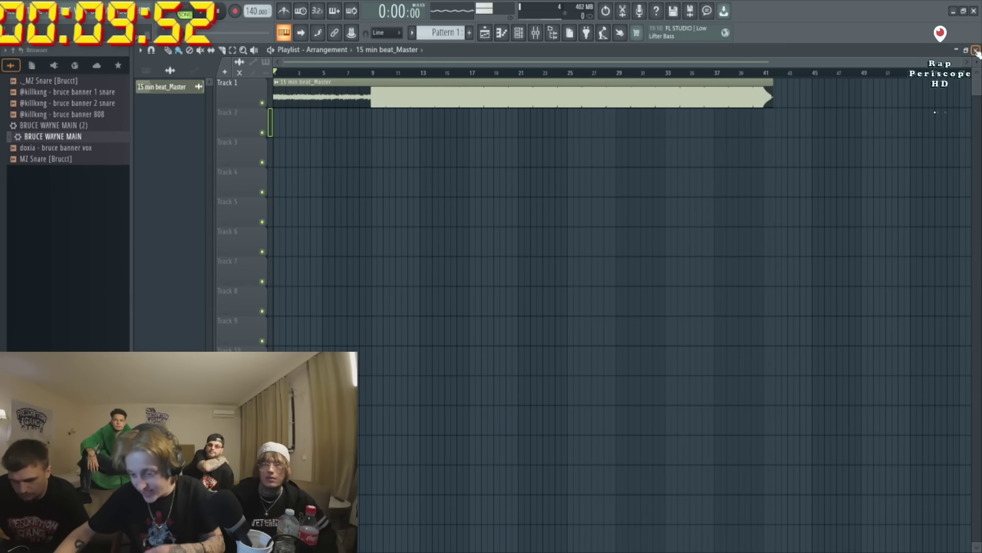
pyautogui.click(976, 50)
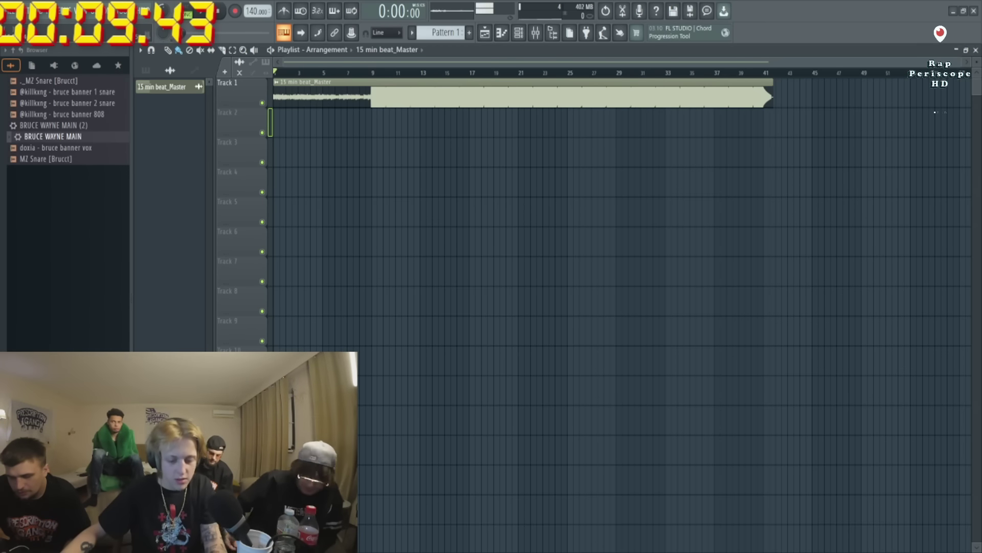
# Examine the 15 min beat_Master clip's channel settings and its waveform around bar 9 in the playlist.
pyautogui.click(323, 73)
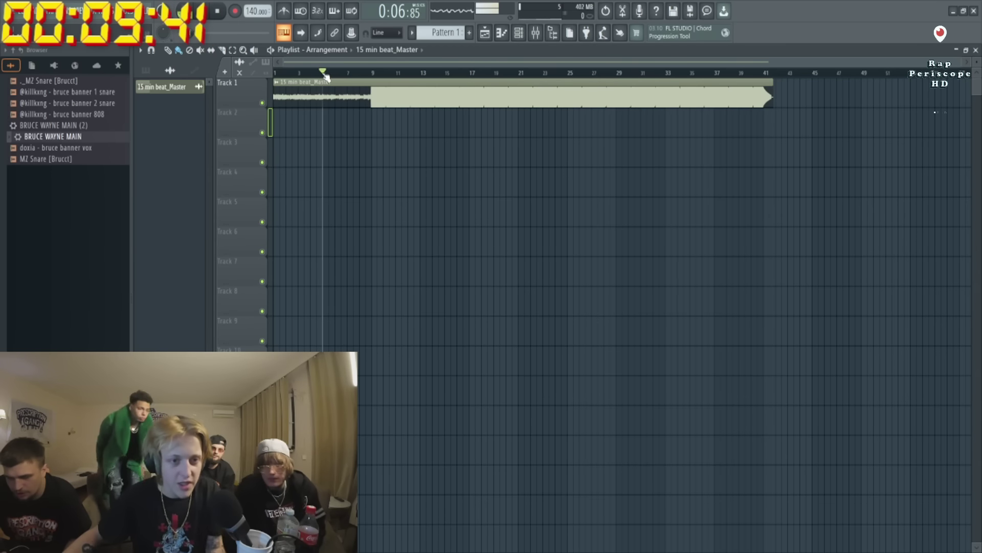
pyautogui.doubleClick(359, 94)
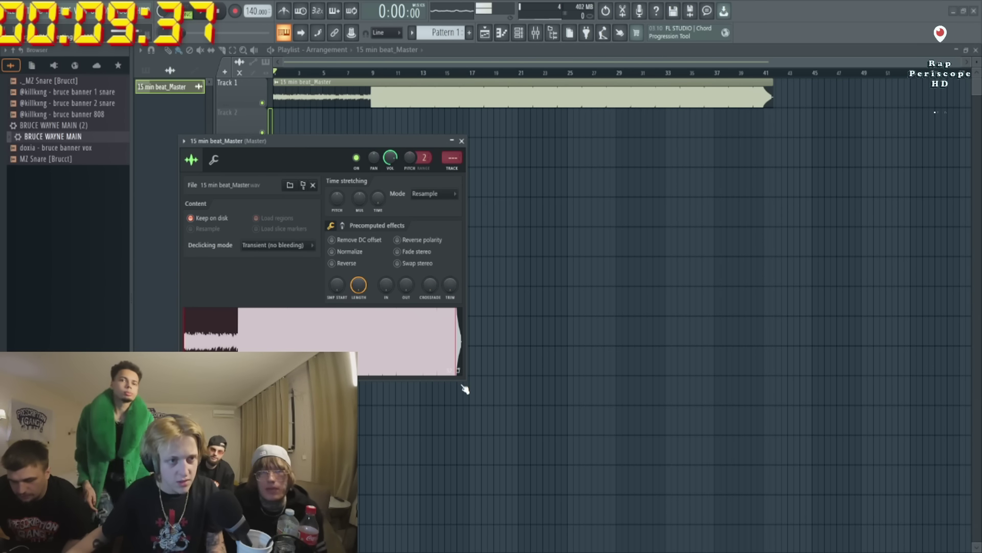
pyautogui.click(461, 140)
pyautogui.scroll(4, 353, 125)
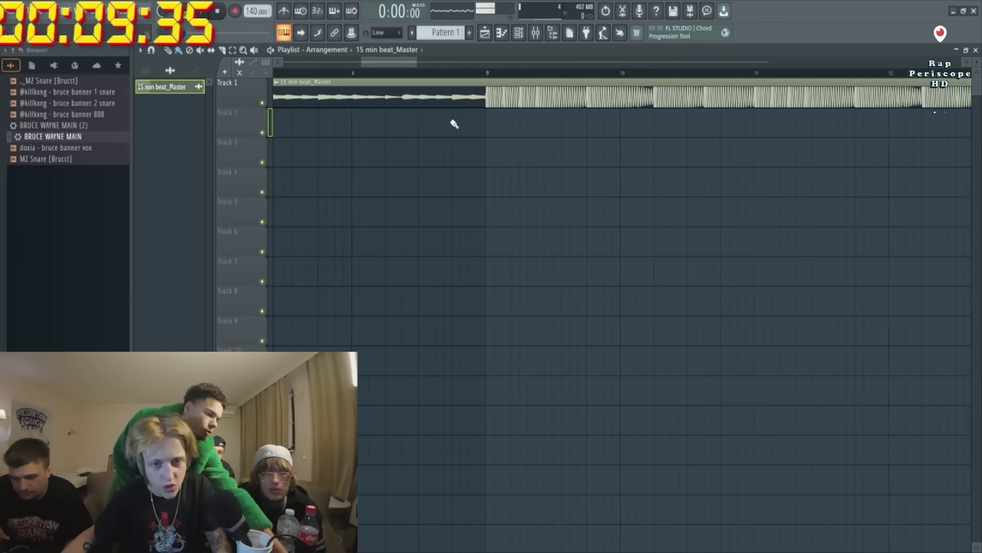
pyautogui.scroll(-3, 489, 116)
# Select the main insert in the mixer and record a vocal take on Track 2 from about bar 3 to bar 10.
pyautogui.press('F9')
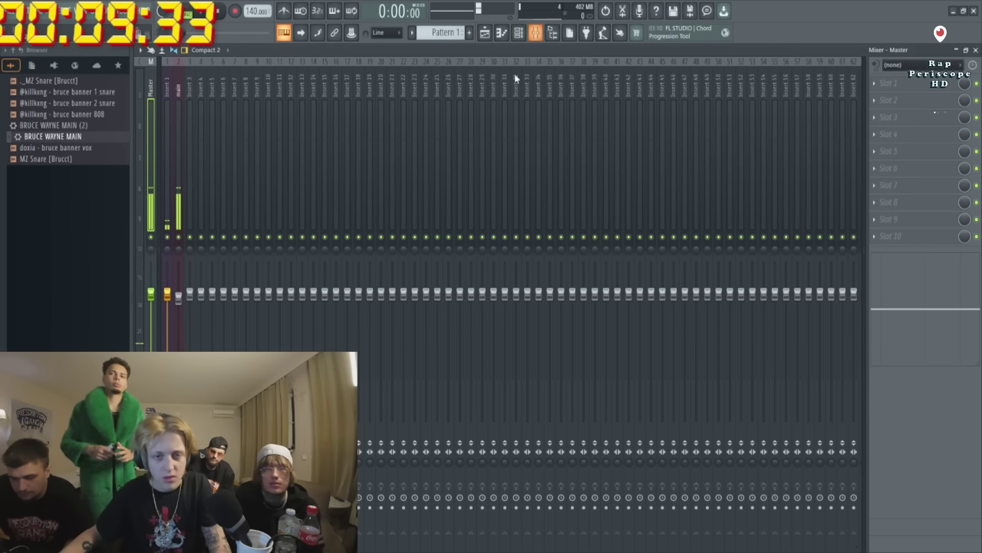
pyautogui.click(179, 164)
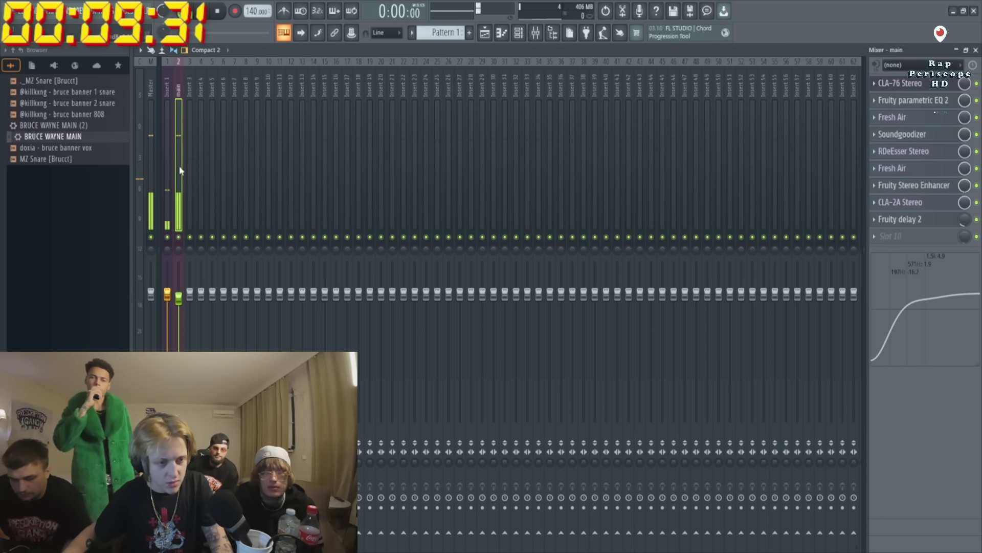
pyautogui.click(485, 33)
pyautogui.press('space')
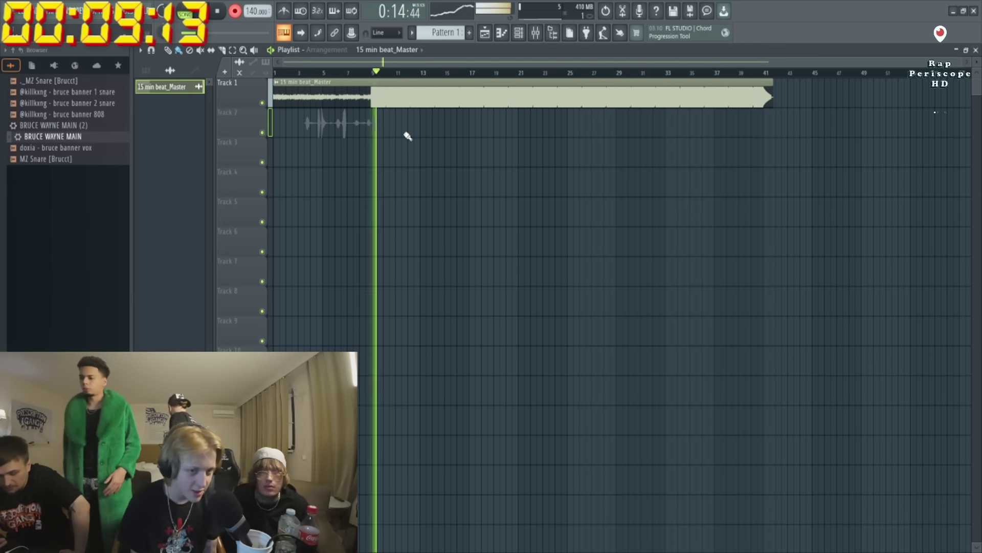
pyautogui.press('space')
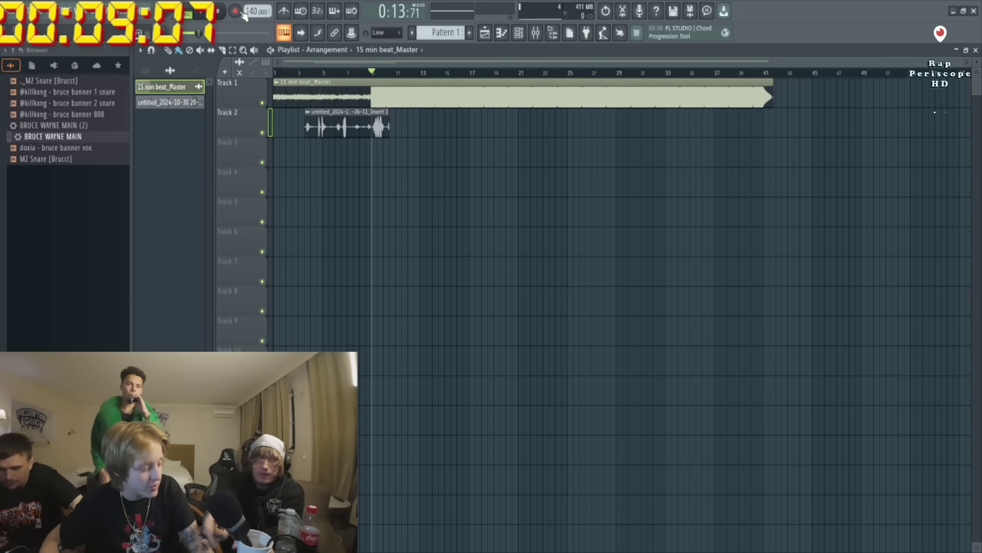
# Record a short vocal take on Track 3 starting at bar 9 of the playlist.
pyautogui.click(356, 71)
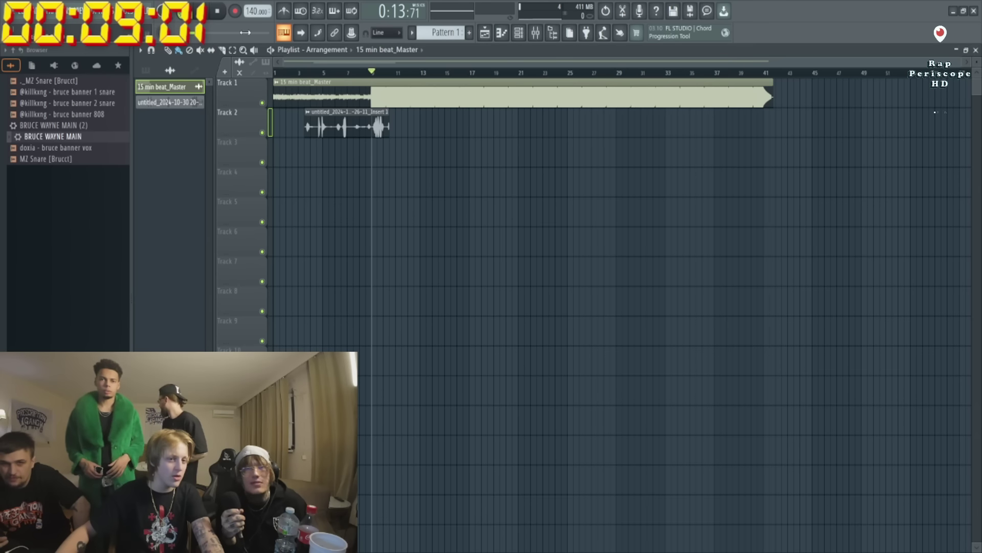
pyautogui.press('space')
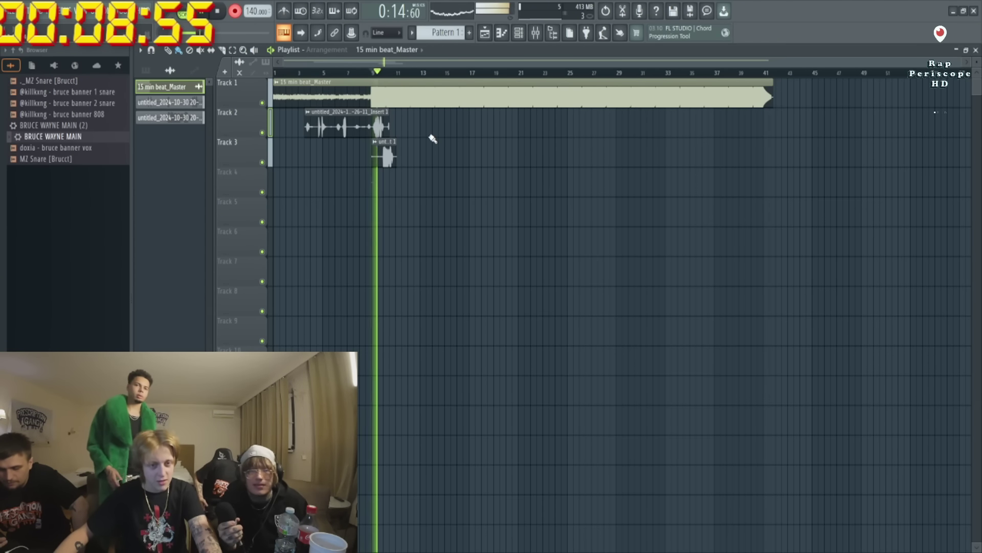
pyautogui.press('space')
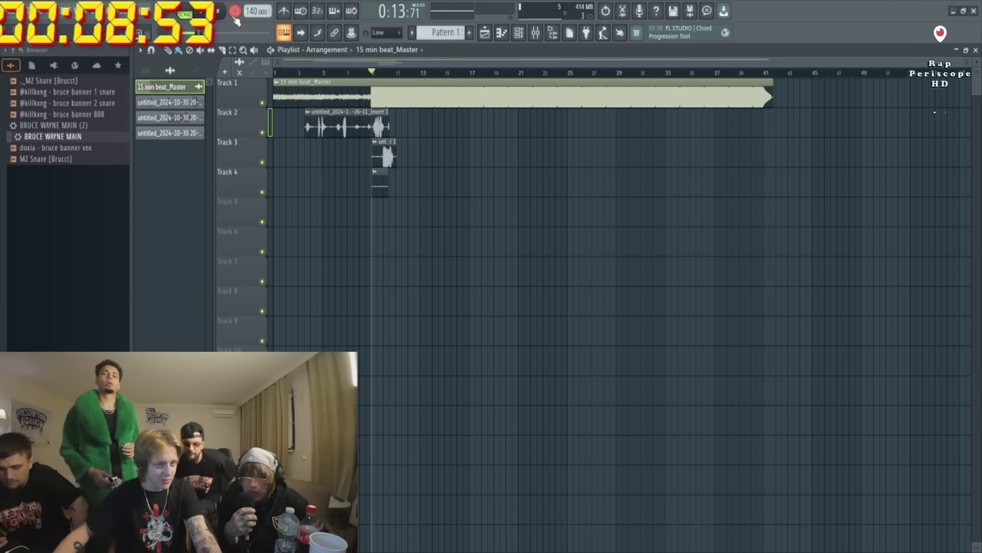
# Check the mixer routing of the Track 2 and Track 3 vocal clips and remove the short empty clip on Track 4.
pyautogui.doubleClick(379, 126)
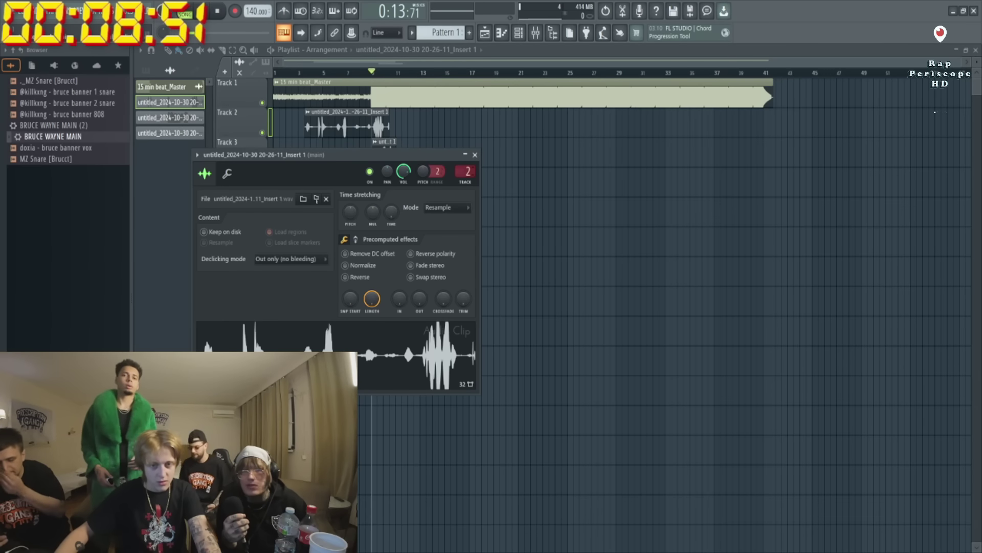
pyautogui.click(475, 154)
pyautogui.doubleClick(385, 153)
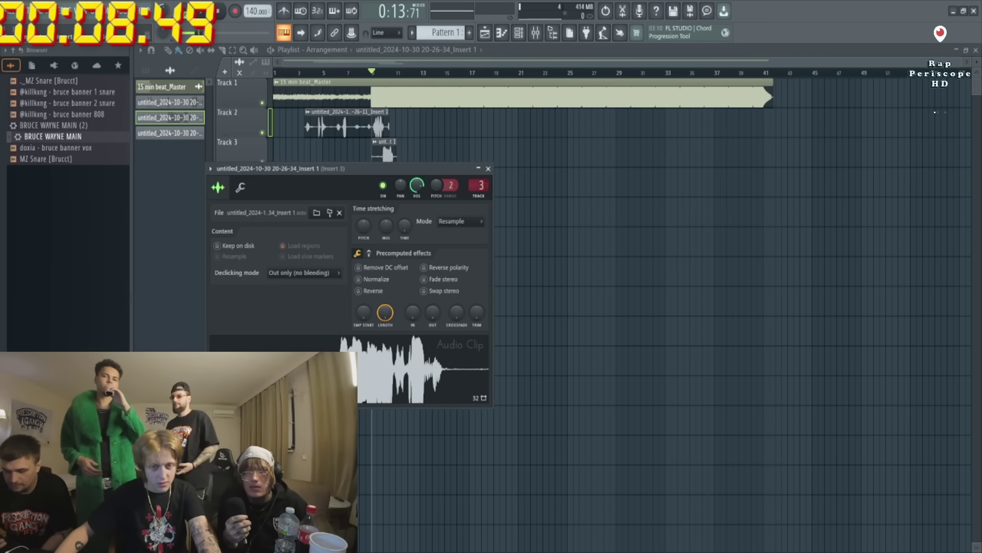
pyautogui.press('Escape')
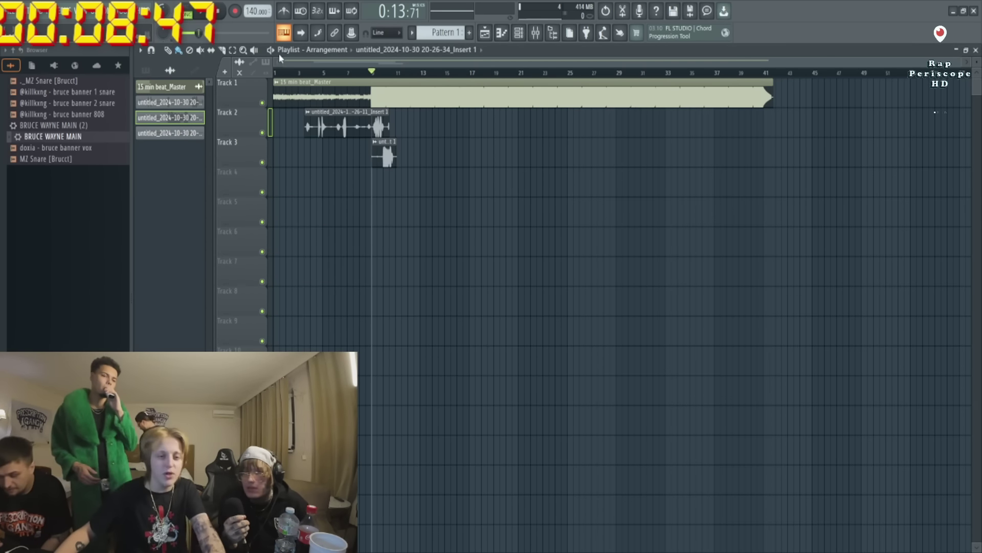
# Record a vocal take on Track 4 from bar 9 to about bar 13 and check the clip's channel settings.
pyautogui.press('space')
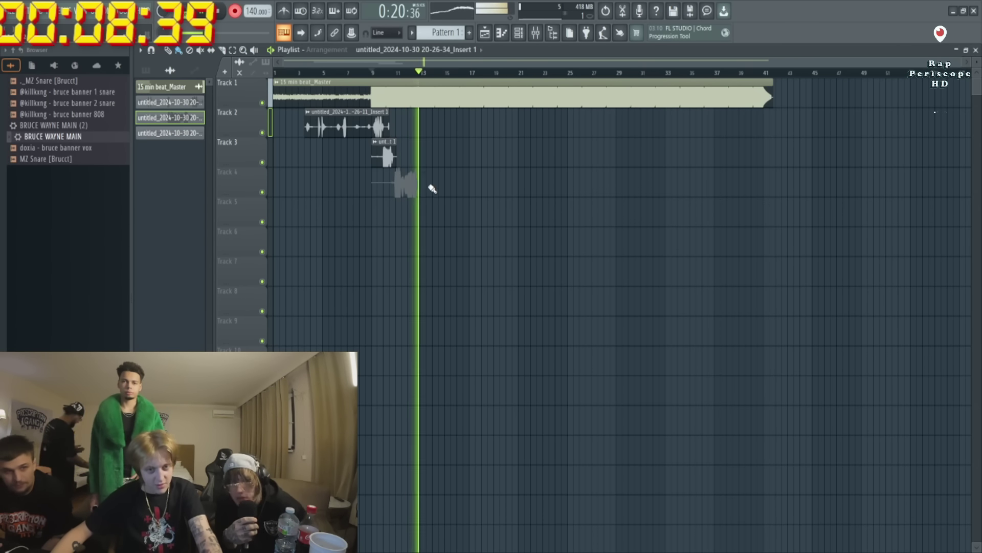
pyautogui.press('space')
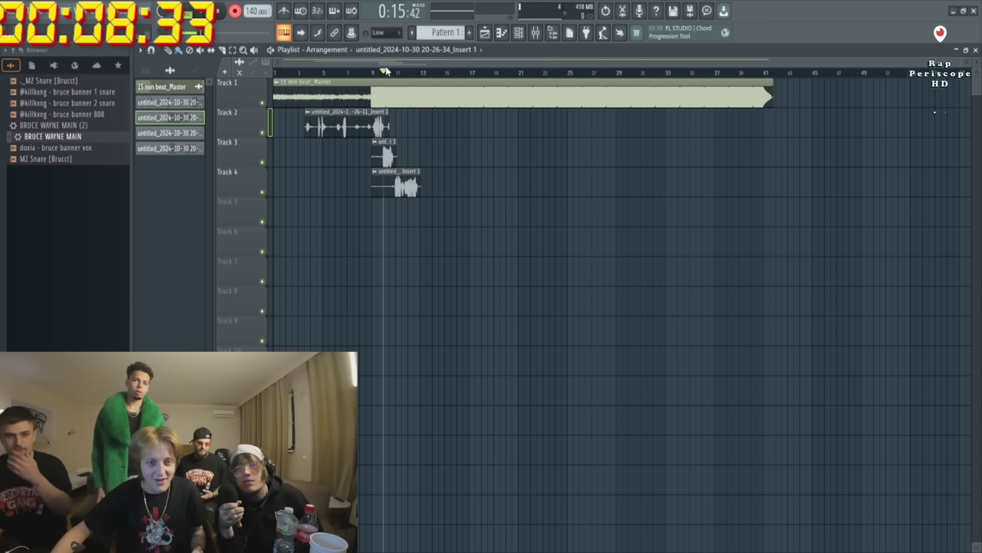
pyautogui.doubleClick(392, 188)
pyautogui.click(515, 198)
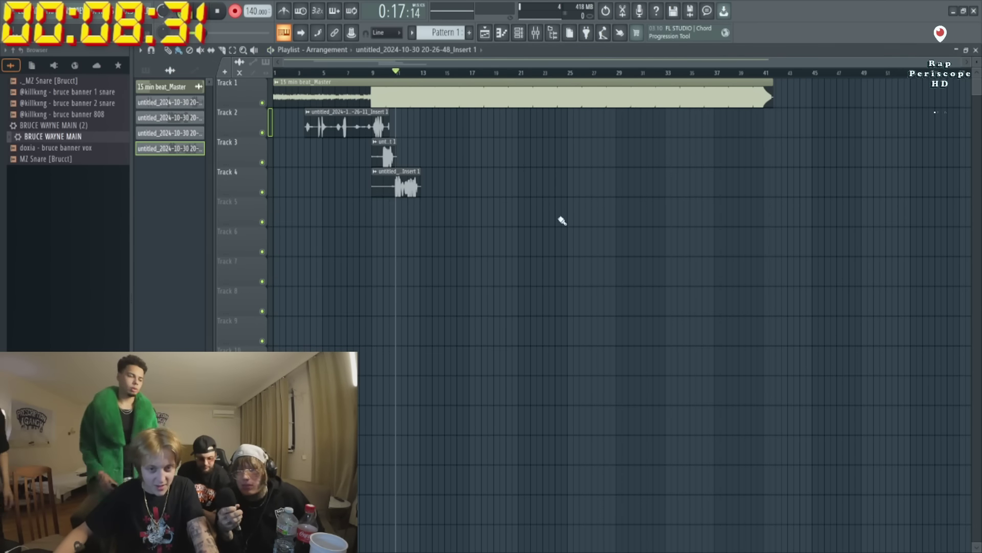
# Record a vocal take on Track 2 from bar 11 to about bar 15 and check the clip's mixer routing.
pyautogui.press('space')
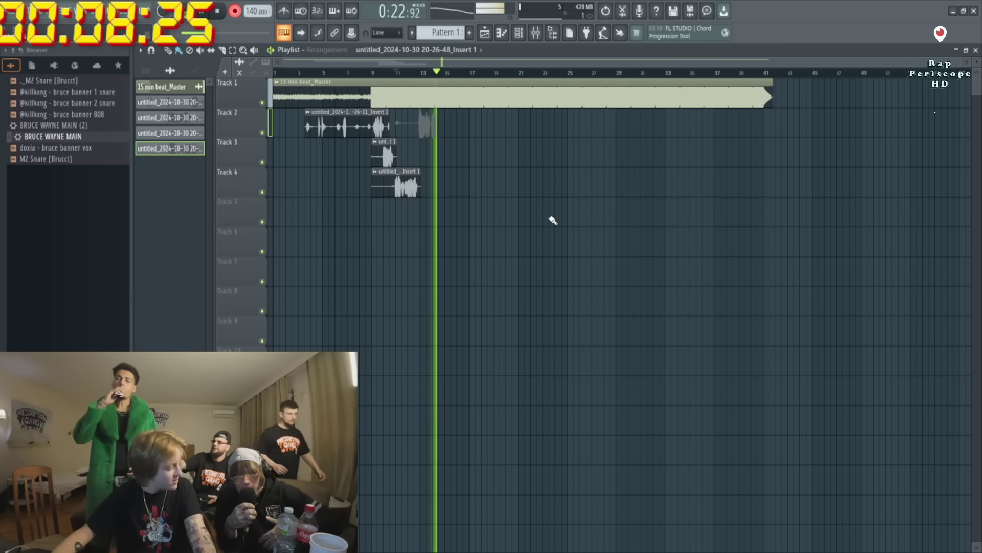
pyautogui.press('space')
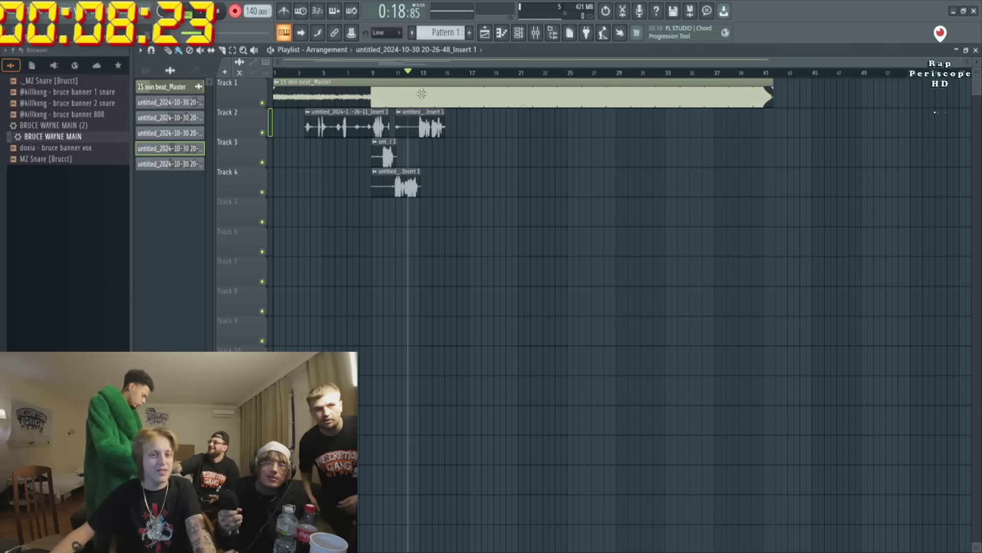
pyautogui.doubleClick(431, 125)
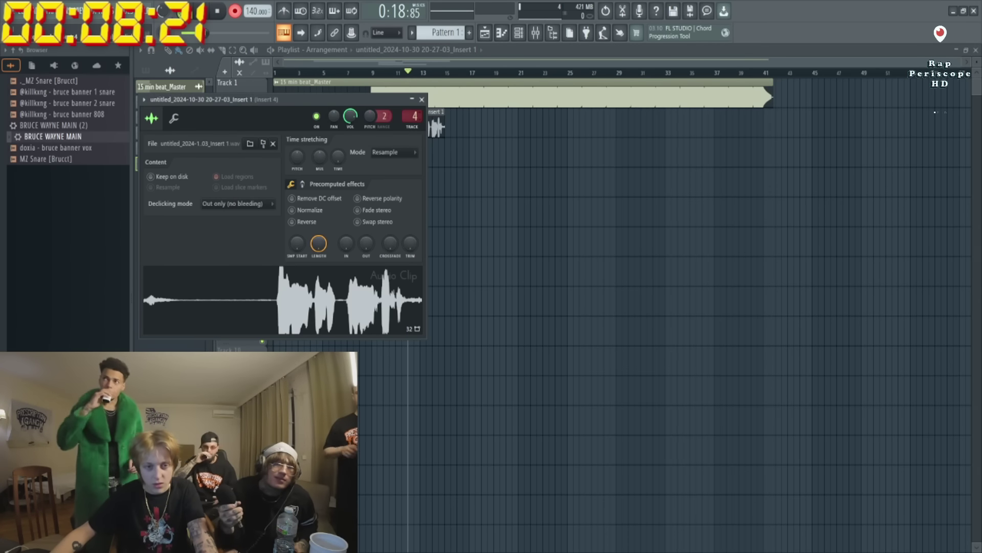
pyautogui.click(422, 100)
# Try a vocal take on Track 3 from about bar 13 to bar 15 and delete the recorded clip.
pyautogui.press('space')
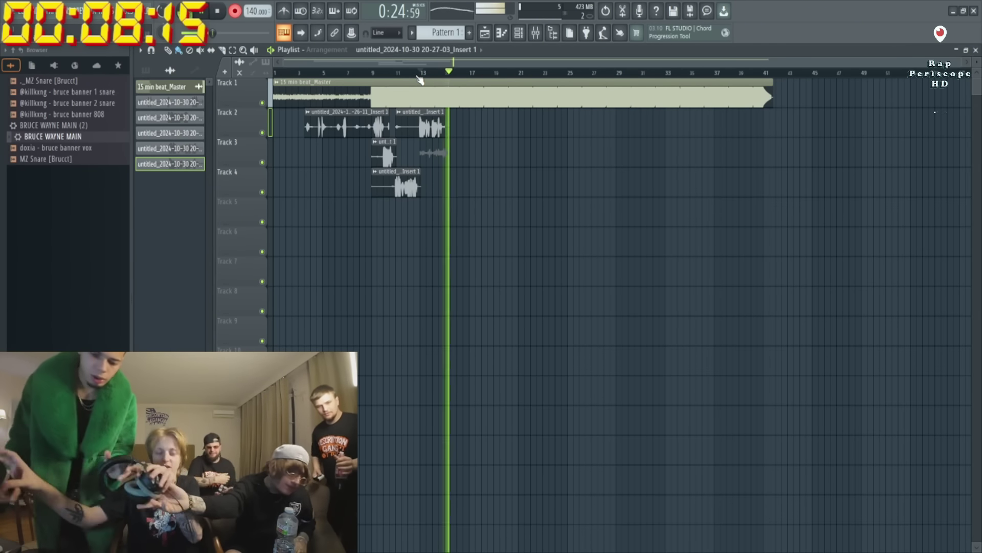
pyautogui.press('space')
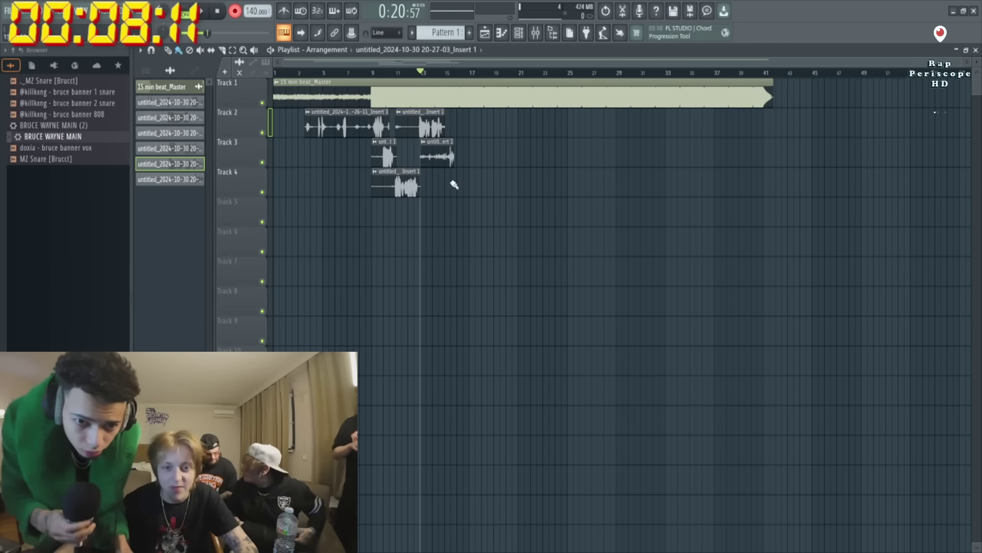
pyautogui.rightClick(446, 151)
# Record a longer vocal take on Track 3 from bar 13 to about bar 18 and check the clip's channel settings.
pyautogui.press('space')
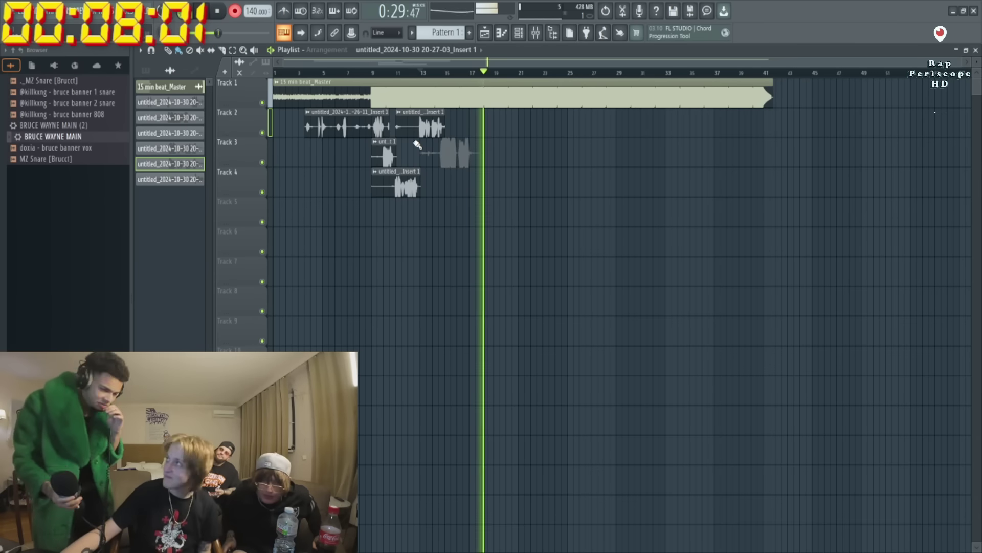
pyautogui.press('space')
pyautogui.click(443, 75)
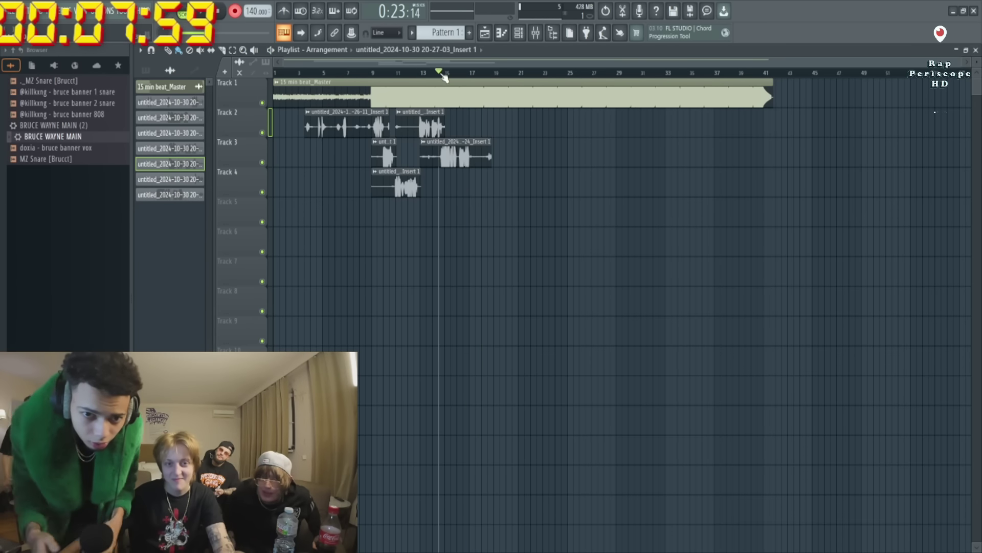
pyautogui.doubleClick(453, 152)
pyautogui.click(448, 127)
# Play back the long Track 3 vocal take from about bar 14 and check its channel settings and mixer levels.
pyautogui.press('space')
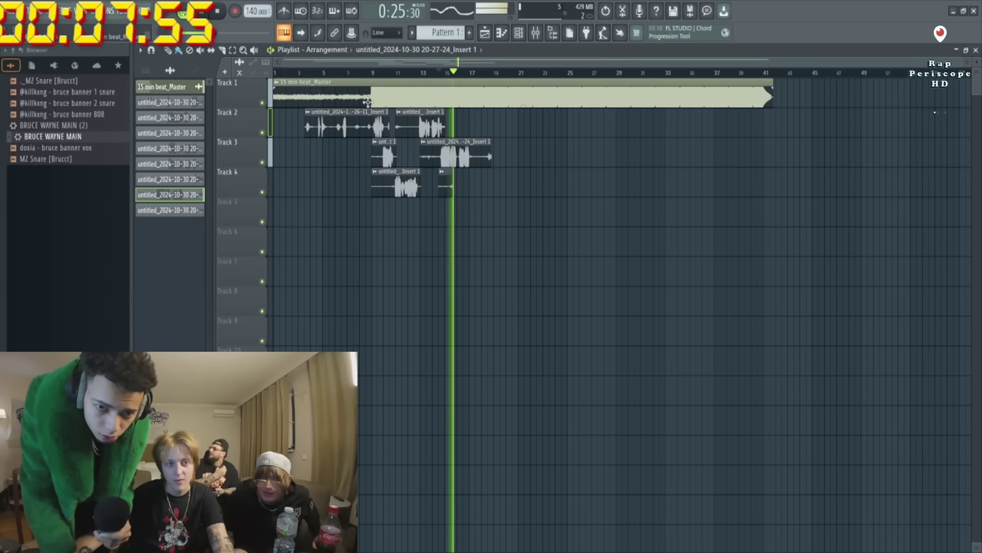
pyautogui.press('space')
pyautogui.doubleClick(476, 152)
pyautogui.press('Escape')
pyautogui.press('space')
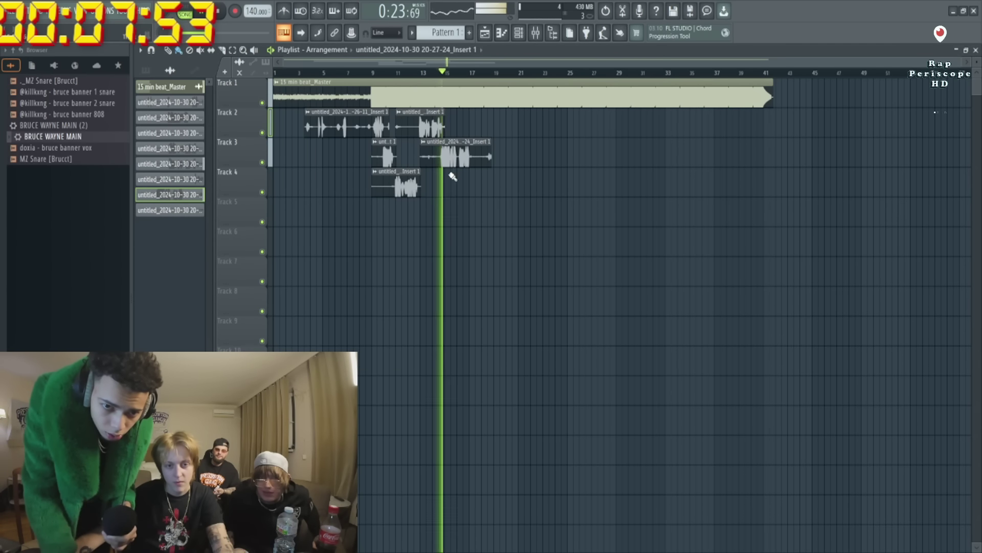
pyautogui.click(535, 32)
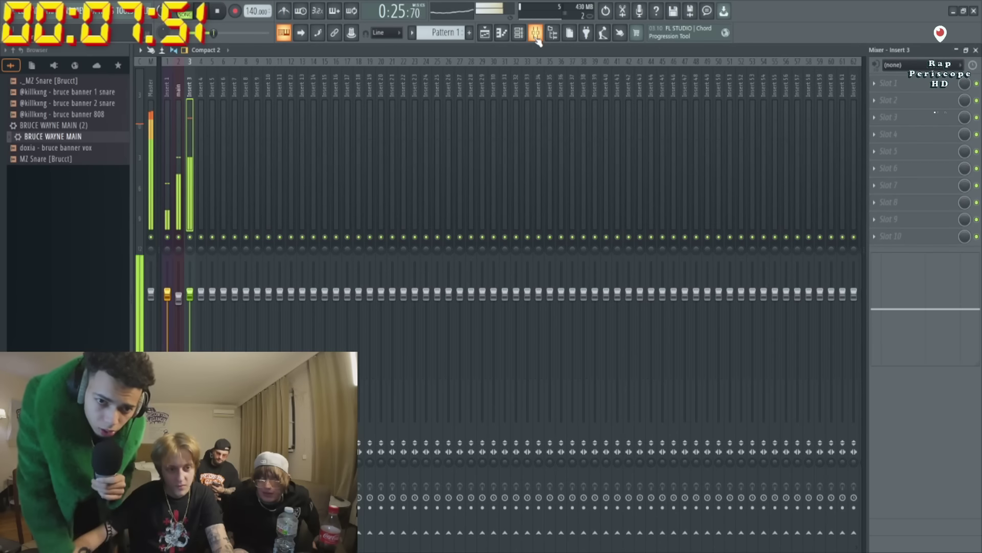
pyautogui.click(535, 32)
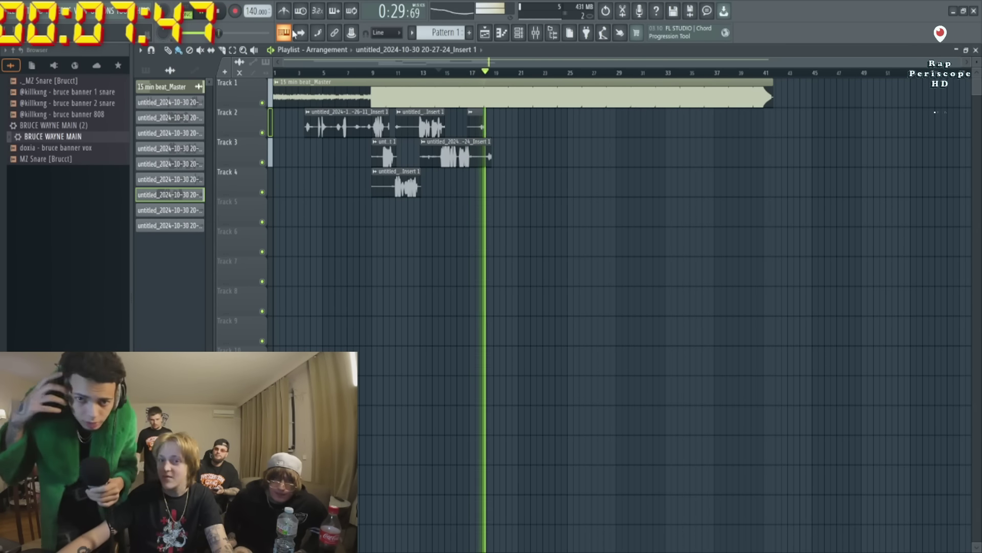
# Record a short vocal take on Track 2 at about bar 17 and check the clip's channel settings.
pyautogui.click(442, 73)
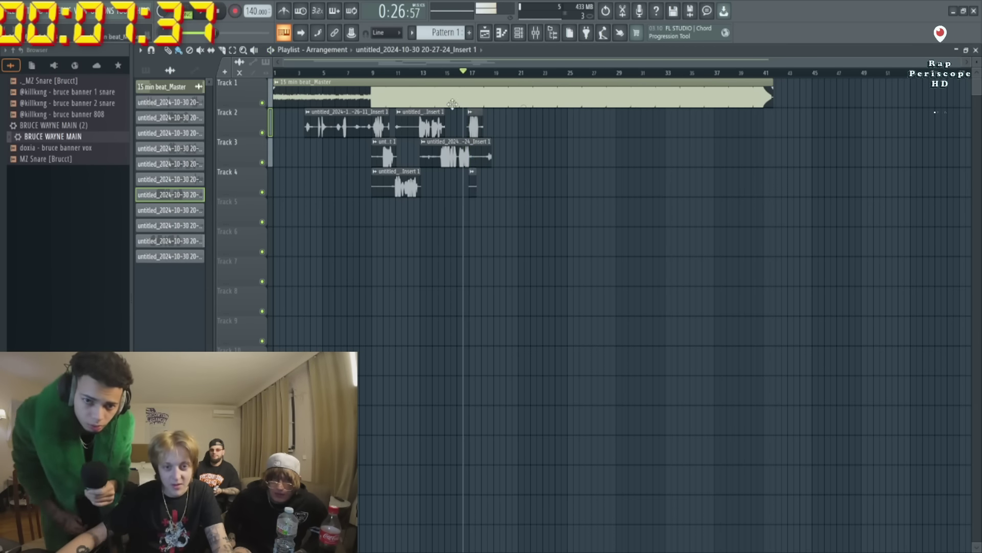
pyautogui.doubleClick(474, 124)
pyautogui.click(488, 169)
# Replace the stray short clip on Track 4 with a vocal take recorded from about bar 16 and check its mixer routing.
pyautogui.rightClick(469, 192)
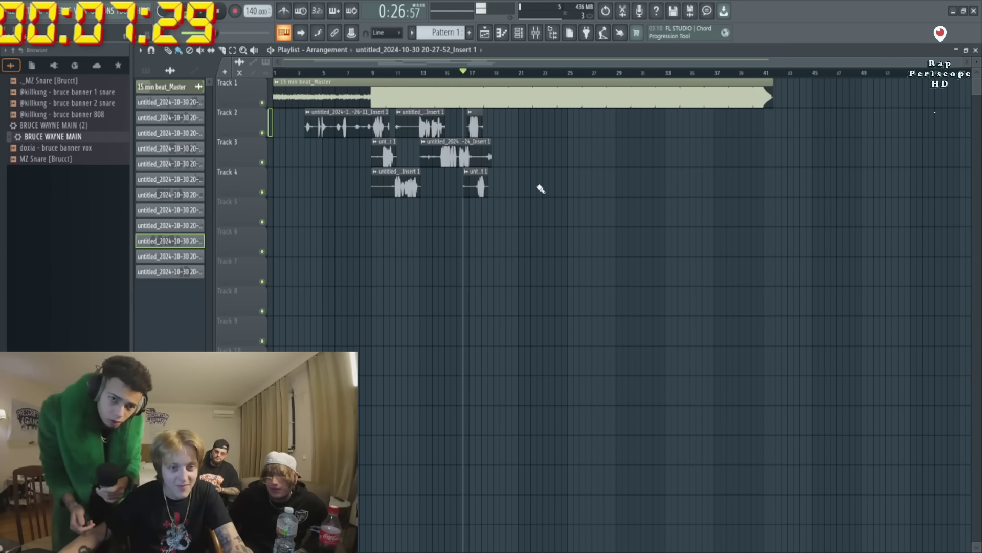
pyautogui.doubleClick(482, 182)
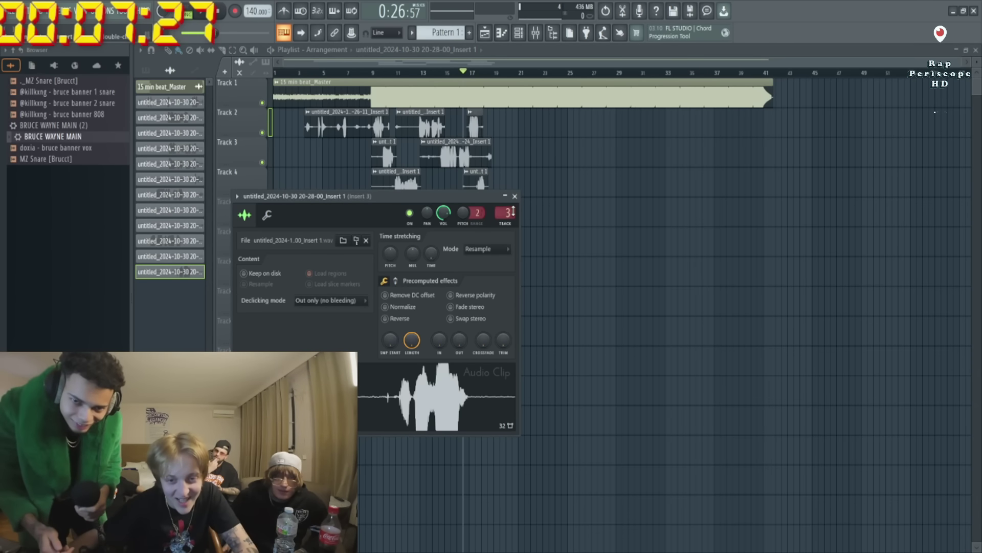
pyautogui.click(515, 196)
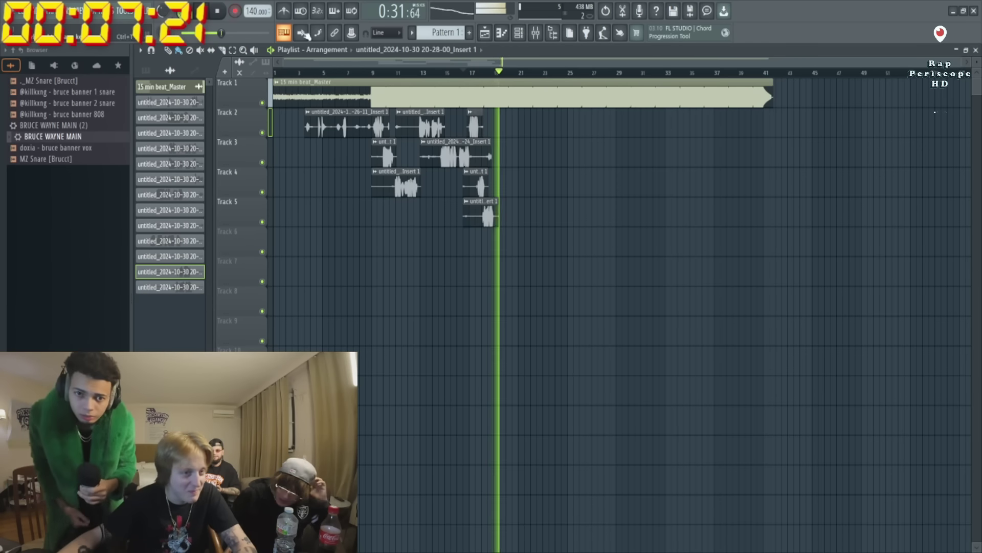
# Finish the Track 5 vocal take recorded from about bar 16, return the playhead to about bar 17 and check the clip's channel settings.
pyautogui.click(471, 72)
pyautogui.press('space')
pyautogui.doubleClick(488, 213)
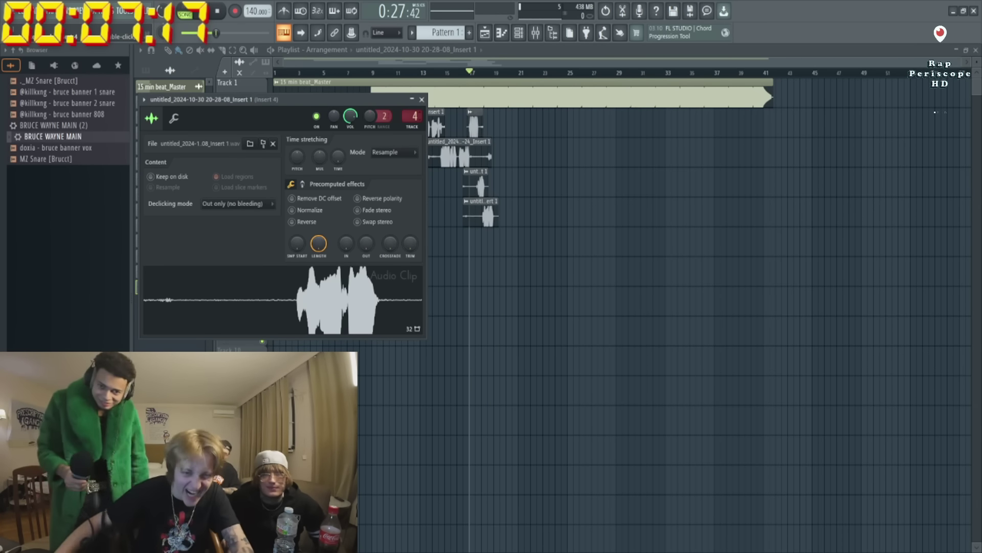
pyautogui.press('Escape')
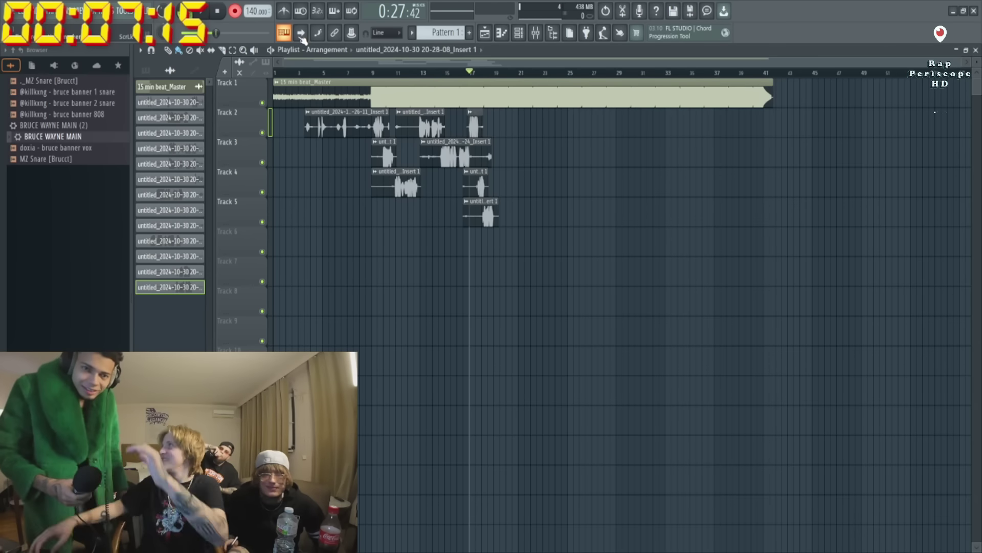
# Record a vocal take on Track 6 from about bar 17 to bar 21 and check the clip's channel settings.
pyautogui.press('space')
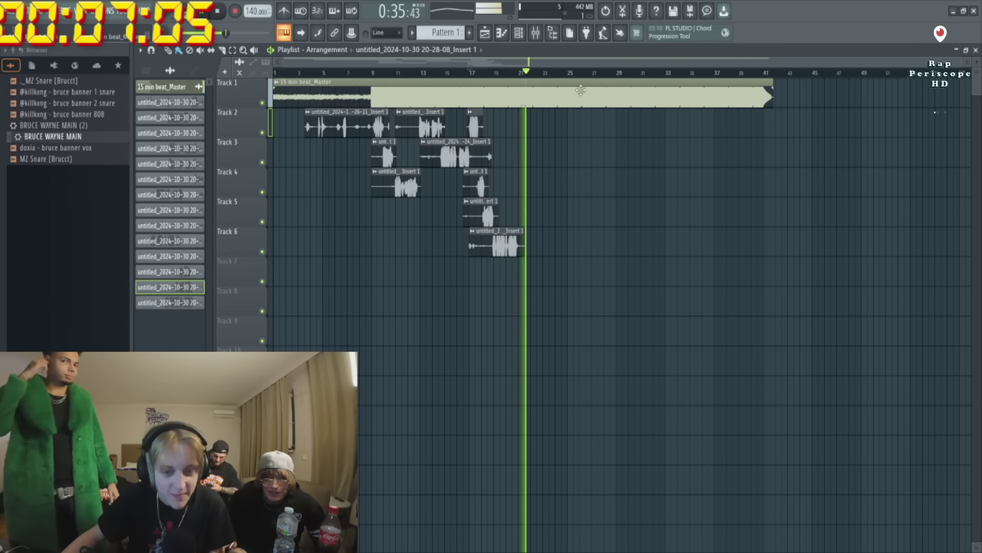
pyautogui.press('space')
pyautogui.doubleClick(499, 254)
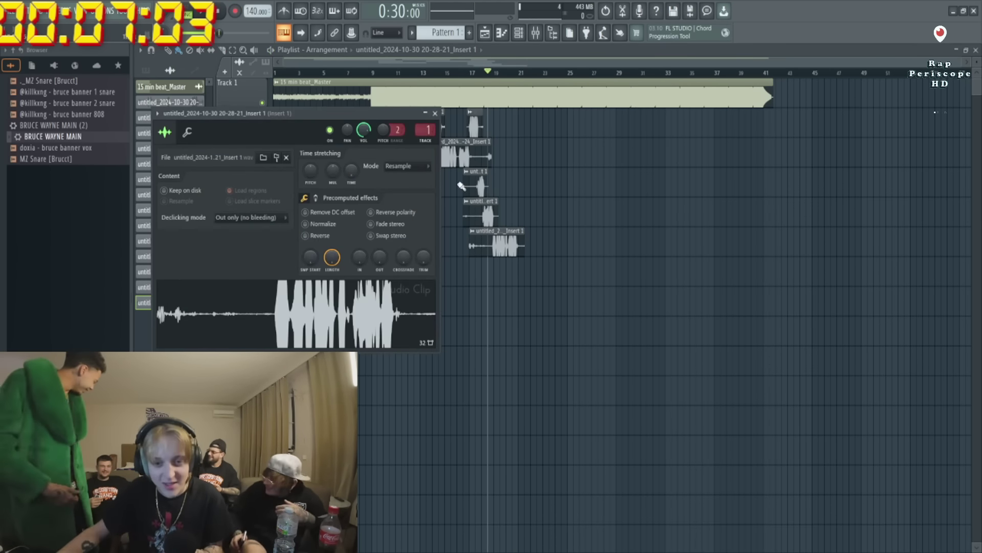
pyautogui.click(435, 111)
# Play back the newest Track 6 vocal take together with the beat from about bar 18.
pyautogui.click(198, 10)
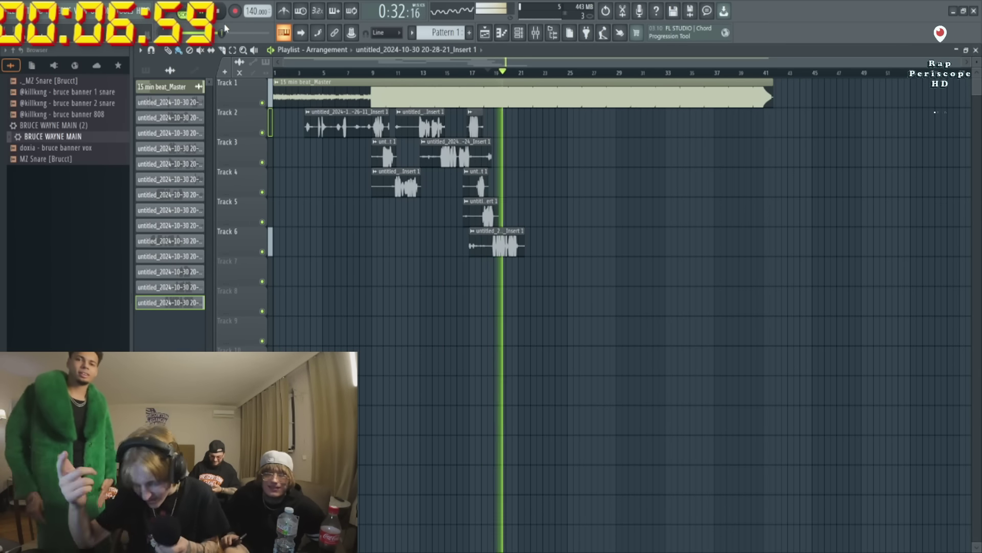
pyautogui.press('space')
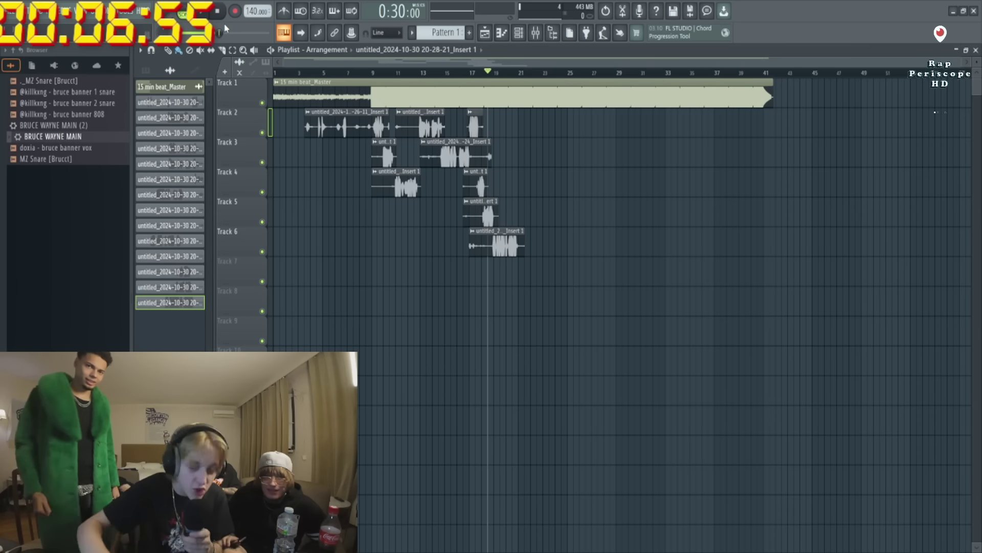
pyautogui.press('space')
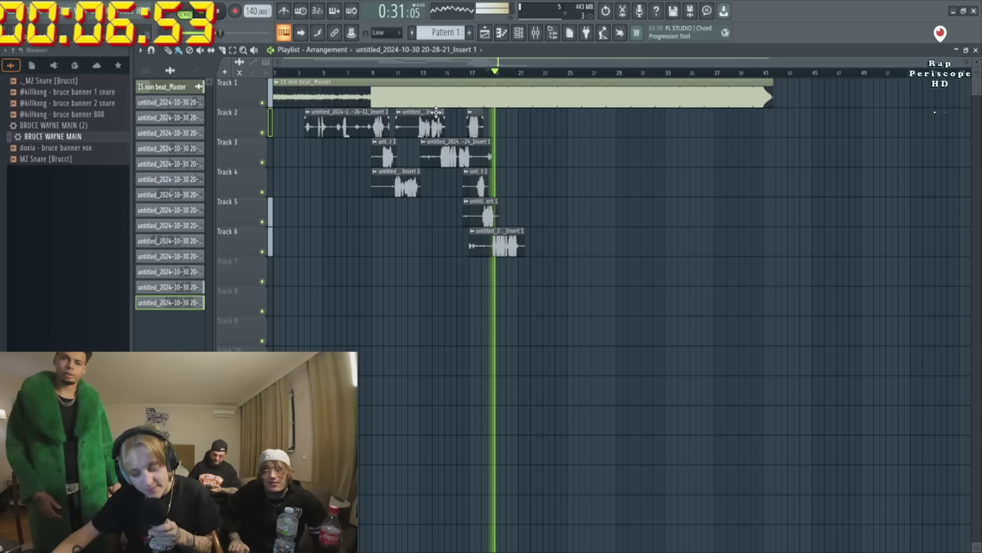
# Record a vocal take on Track 2 from about bar 19 to bar 23 and check its mixer routing in the channel settings.
pyautogui.scroll(5, 463, 76)
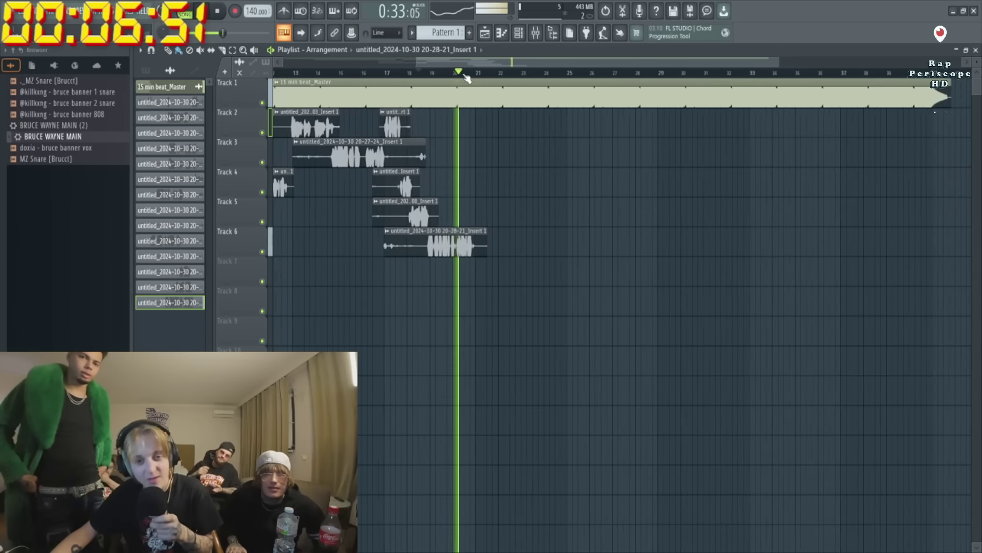
pyautogui.click(429, 73)
pyautogui.click(236, 11)
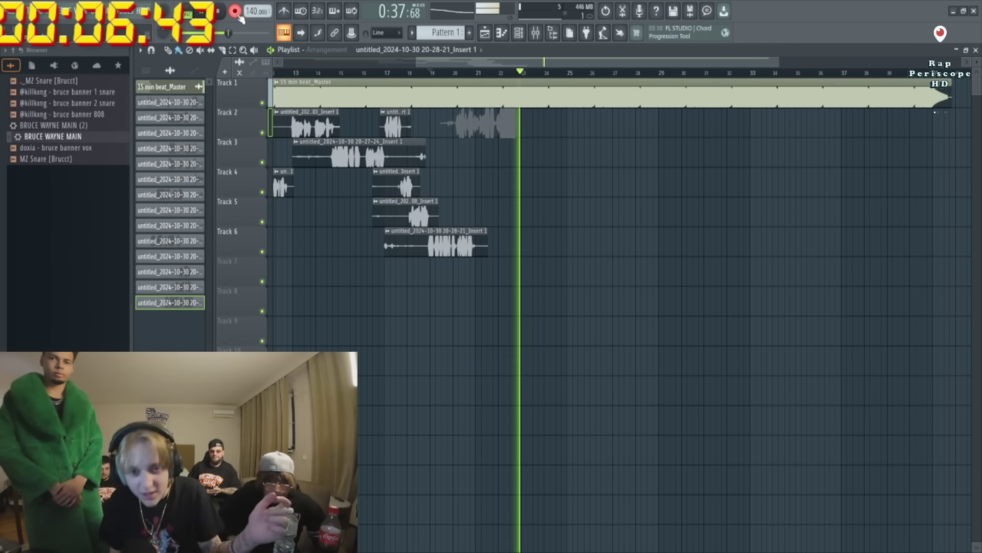
pyautogui.press('space')
pyautogui.doubleClick(489, 125)
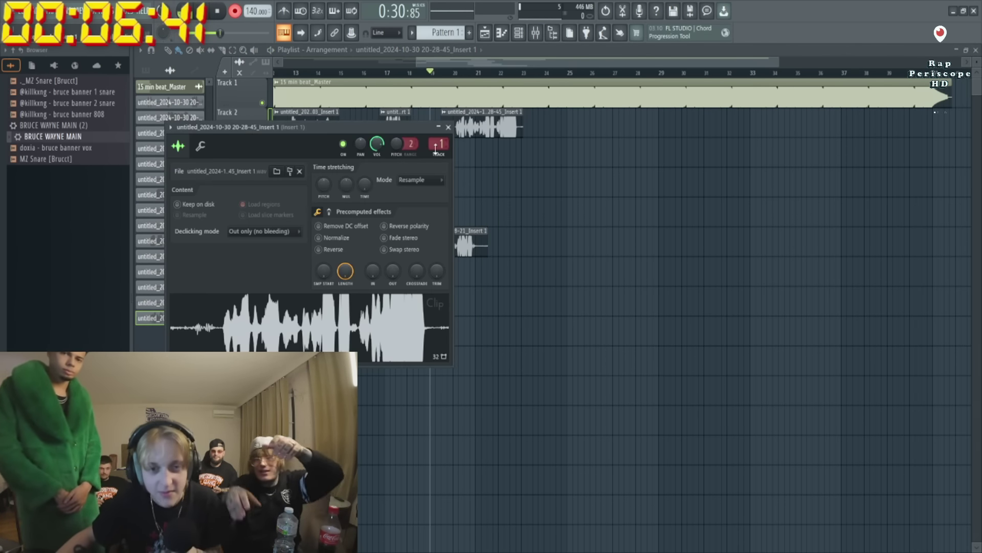
pyautogui.press('F9')
pyautogui.click(485, 32)
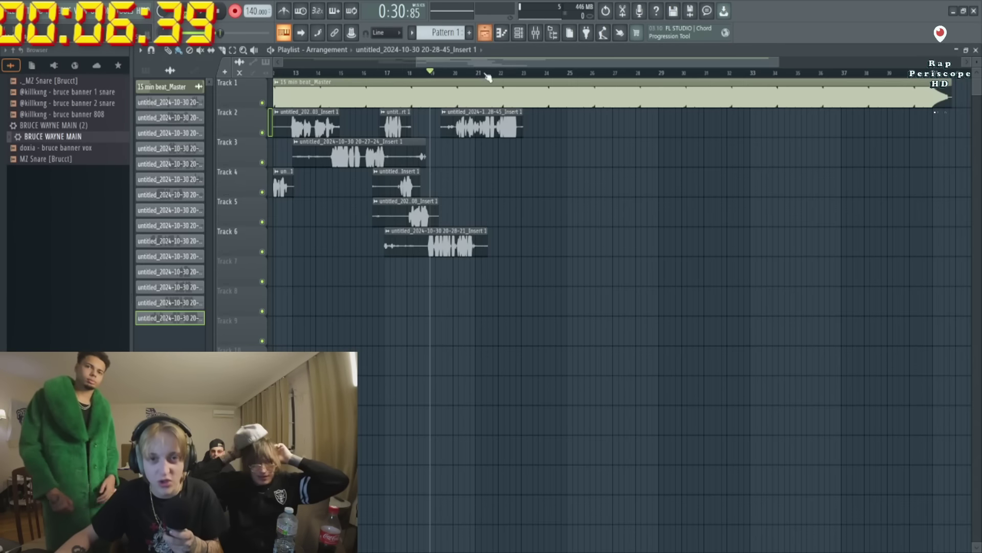
# Record a vocal take on Track 3 from about bar 20 to bar 24 and route the clip to mixer track 3.
pyautogui.press('space')
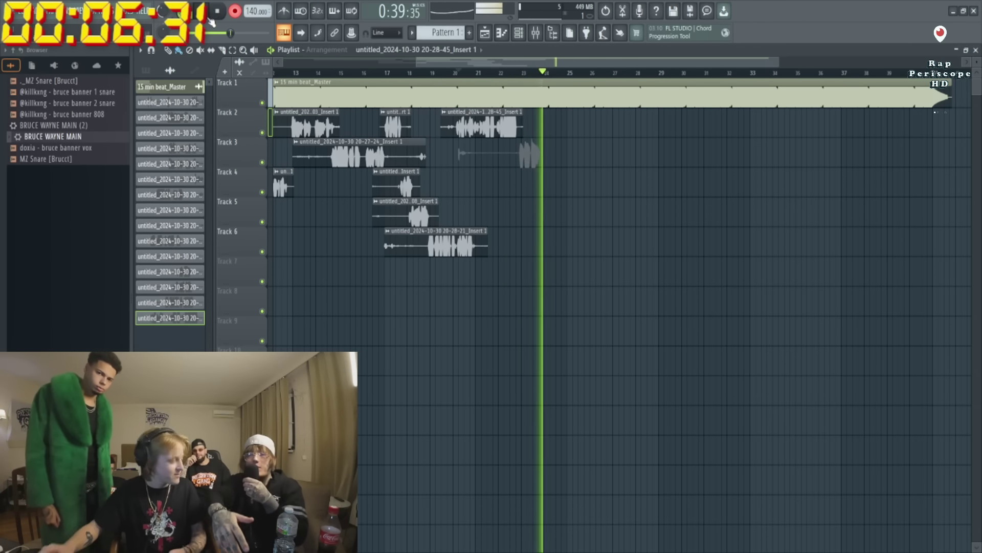
pyautogui.press('space')
pyautogui.doubleClick(516, 146)
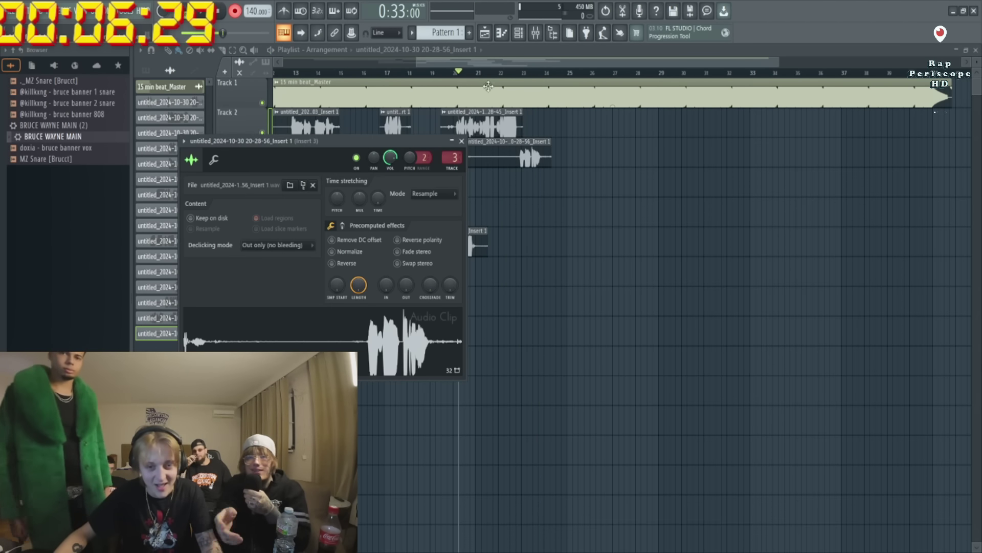
# Discard the Track 4 attempt from about bar 21.5 and re-record the line on Track 5 up to about bar 25, routed to mixer track 3.
pyautogui.click(493, 72)
pyautogui.press('space')
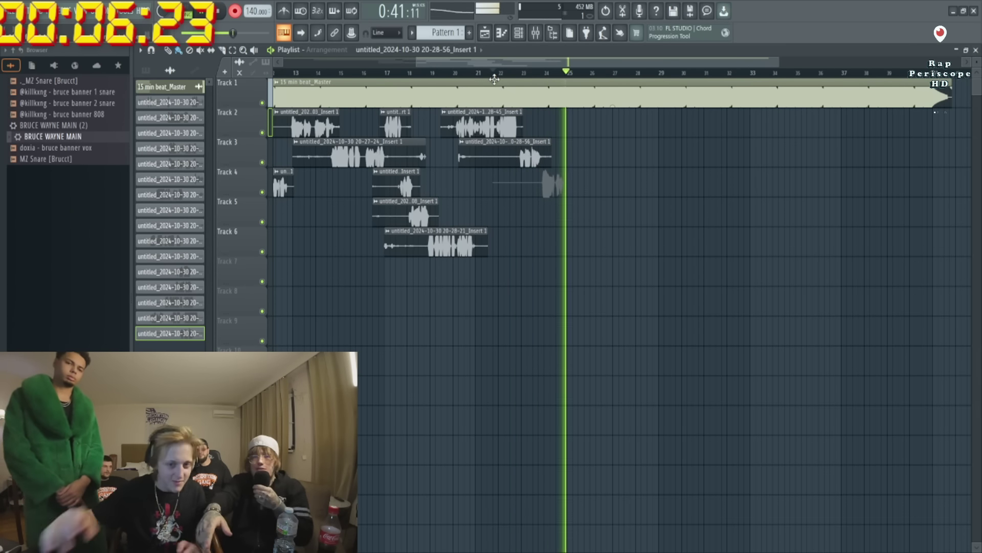
pyautogui.click(494, 77)
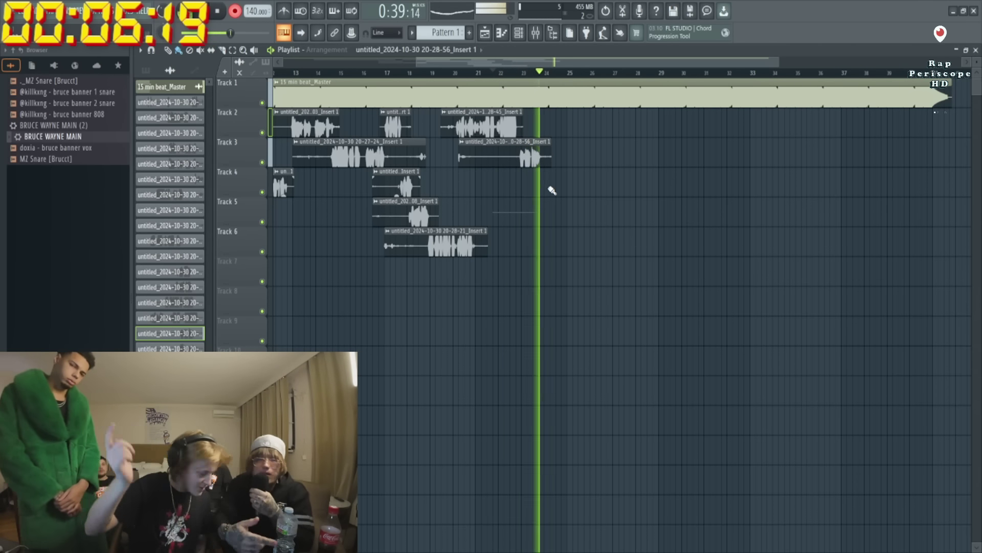
pyautogui.click(237, 11)
pyautogui.click(523, 75)
pyautogui.doubleClick(526, 226)
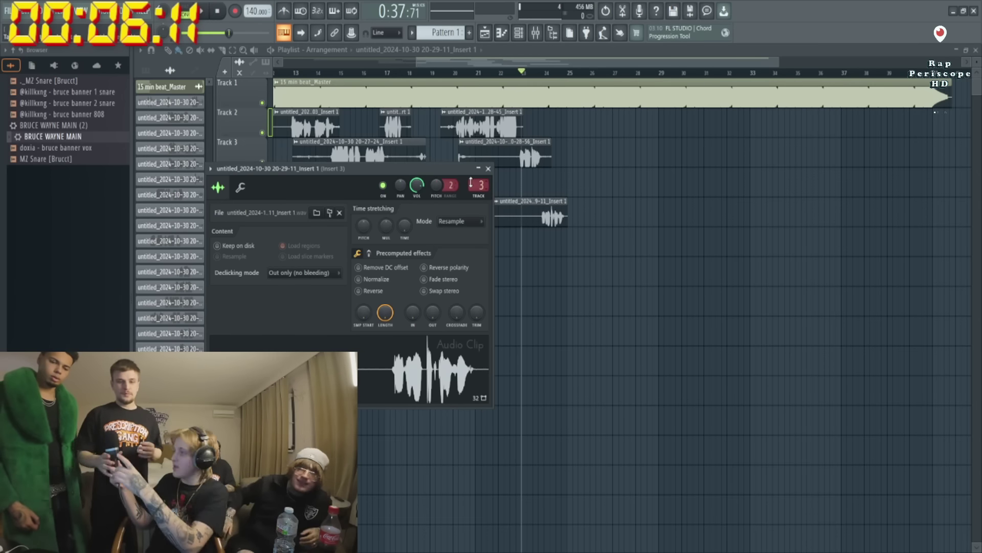
# Record a long vocal take on Track 2 from about bar 23 to bar 30 and open the clip's channel settings.
pyautogui.click(527, 74)
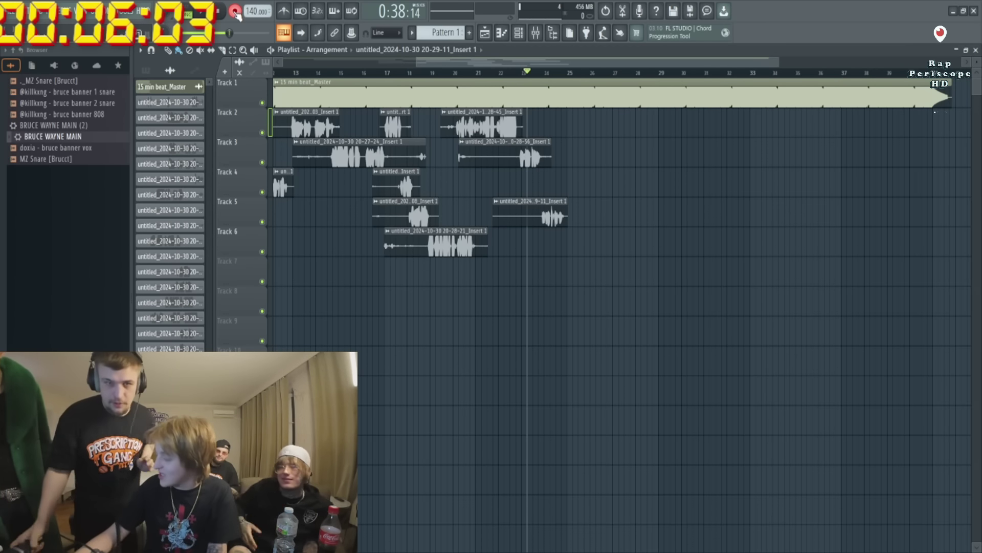
pyautogui.press('space')
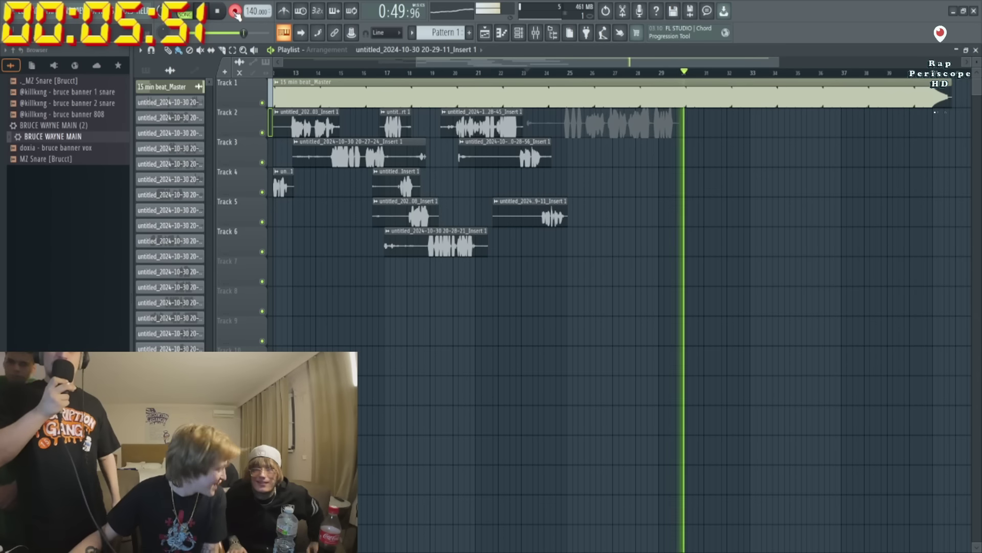
pyautogui.click(234, 11)
pyautogui.click(635, 72)
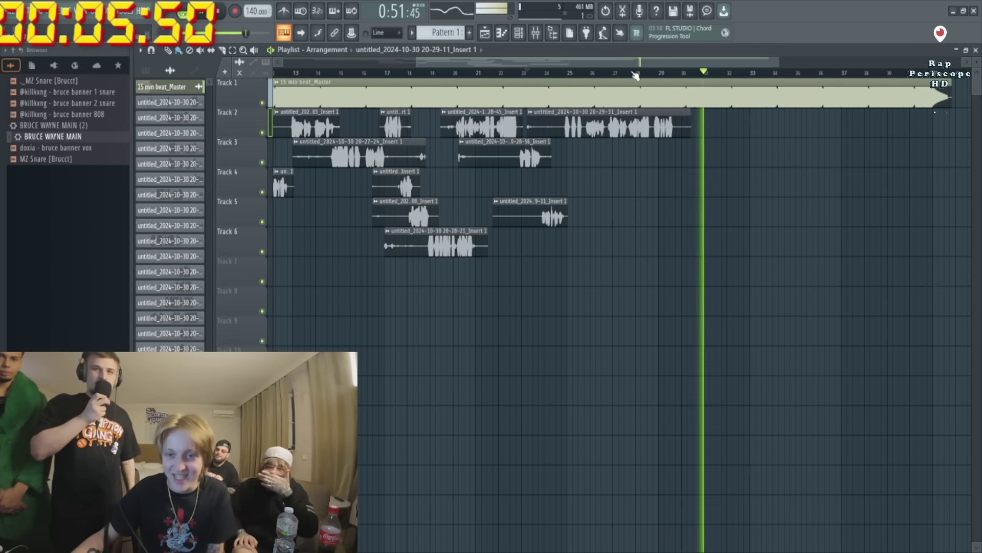
pyautogui.doubleClick(650, 135)
pyautogui.click(501, 182)
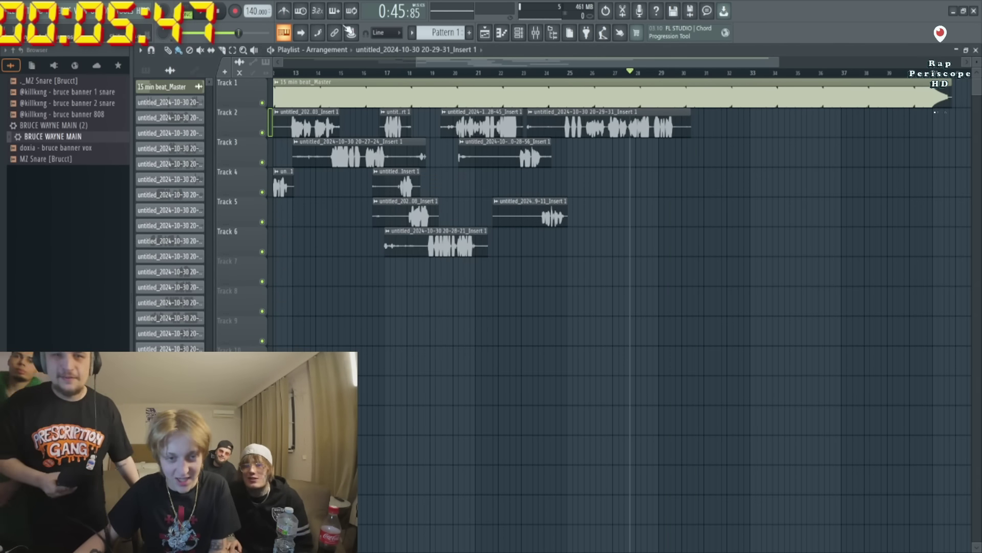
# Record a vocal take on Track 3 from about bar 28 to bar 32 and route the clip to mixer track 3.
pyautogui.press('space')
pyautogui.click(236, 11)
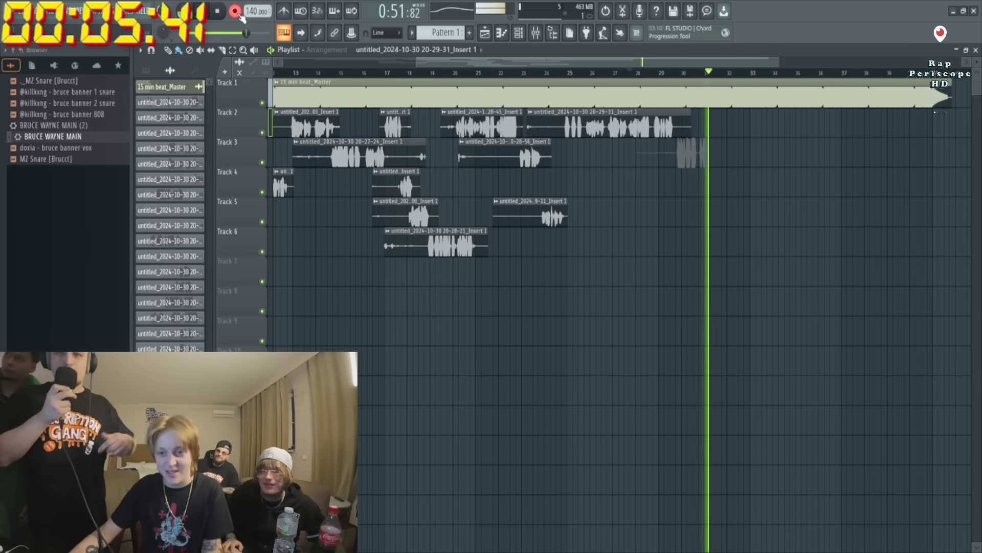
pyautogui.click(238, 12)
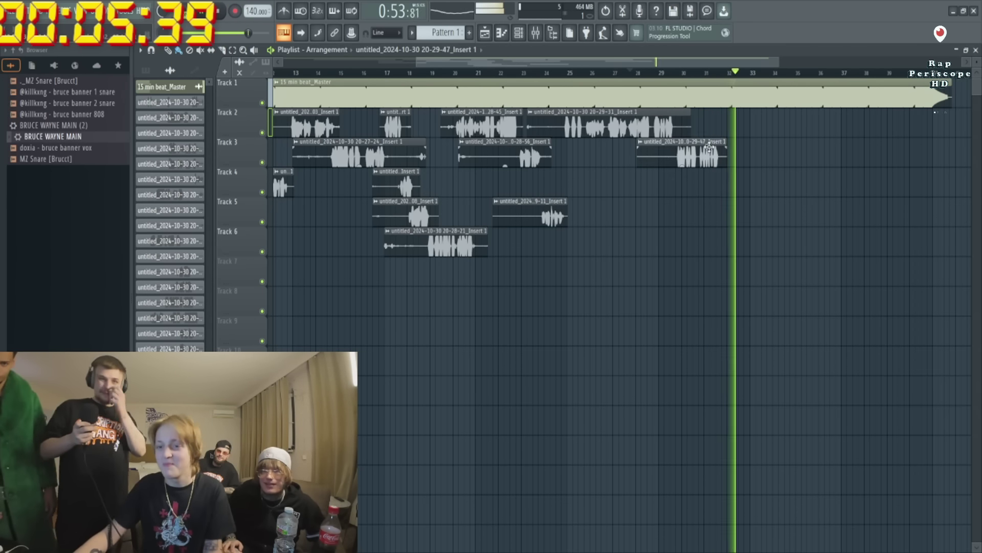
pyautogui.doubleClick(665, 153)
pyautogui.press('space')
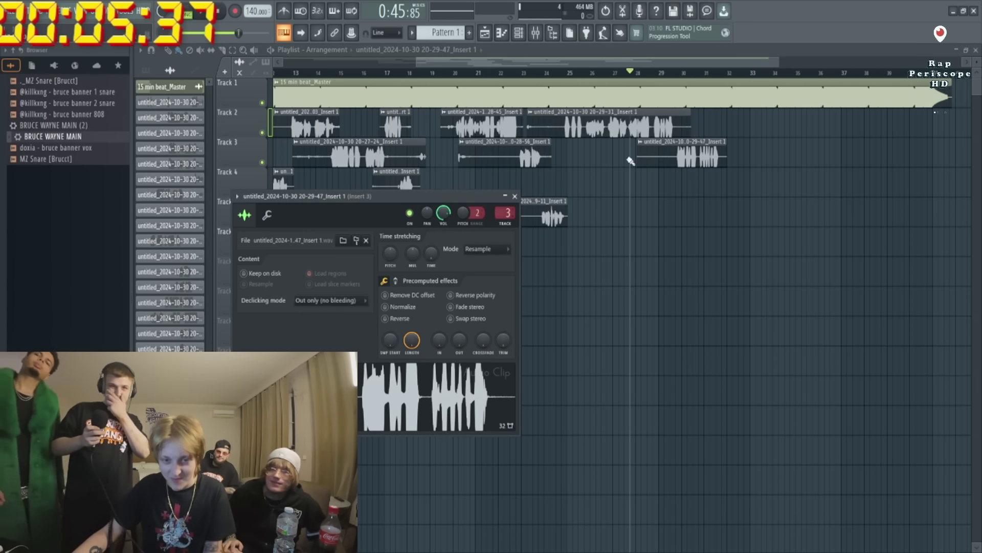
# Record a vocal take on Track 4 from about bar 29.5 to bar 34 and route the clip to mixer track 3.
pyautogui.click(677, 73)
pyautogui.press('Escape')
pyautogui.press('space')
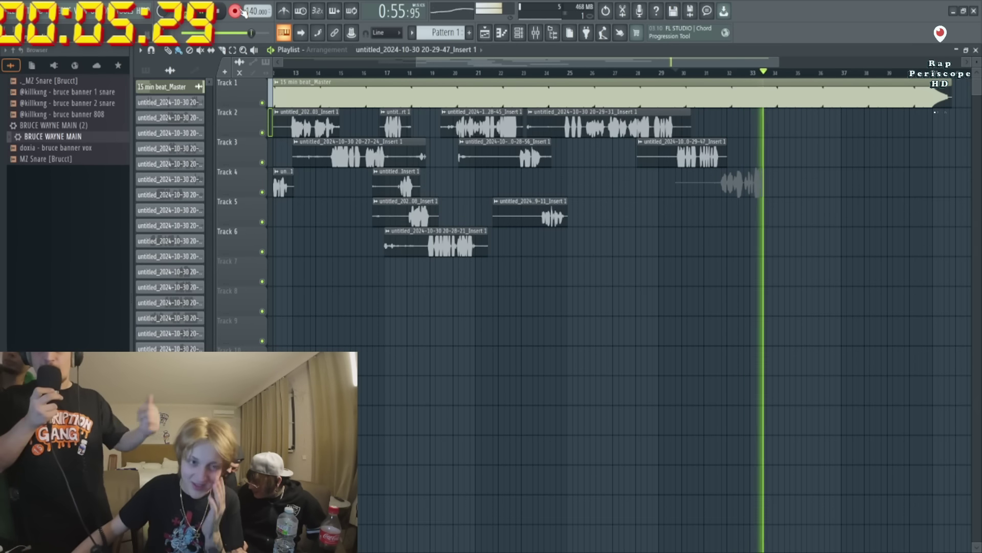
pyautogui.press('space')
pyautogui.press('space')
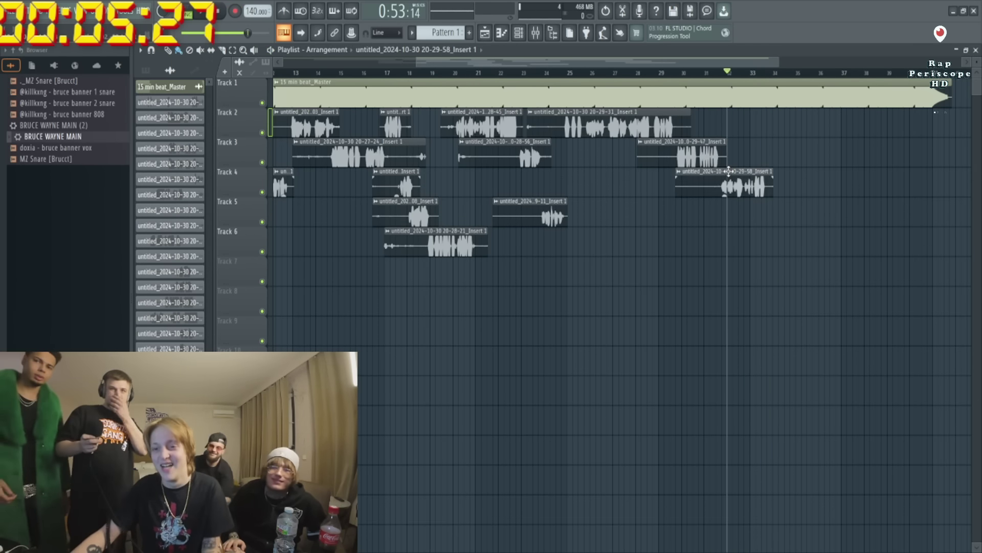
pyautogui.doubleClick(729, 171)
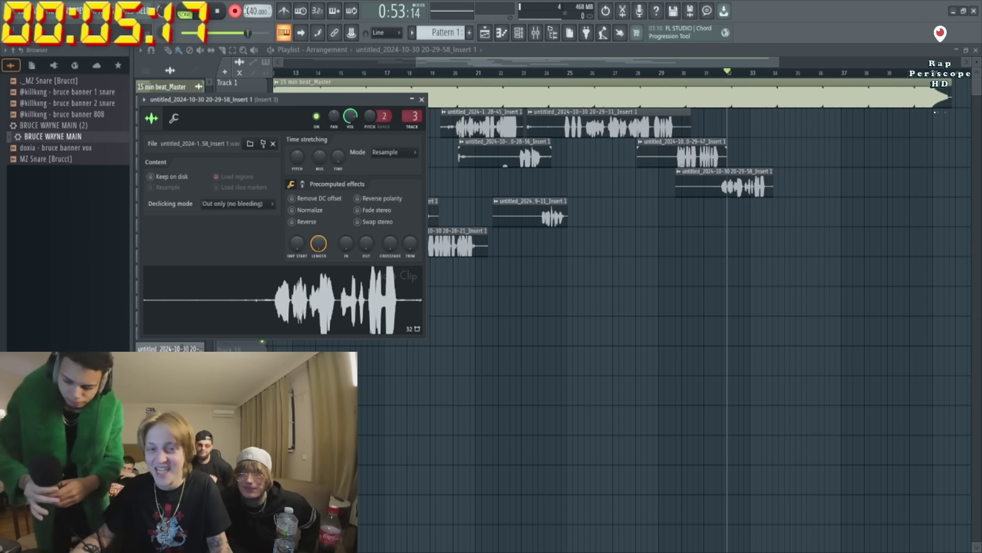
# Delete the first short Track 2 attempt at bar 32, re-record it up to about bar 35 and check the new clip's mixer routing.
pyautogui.press('space')
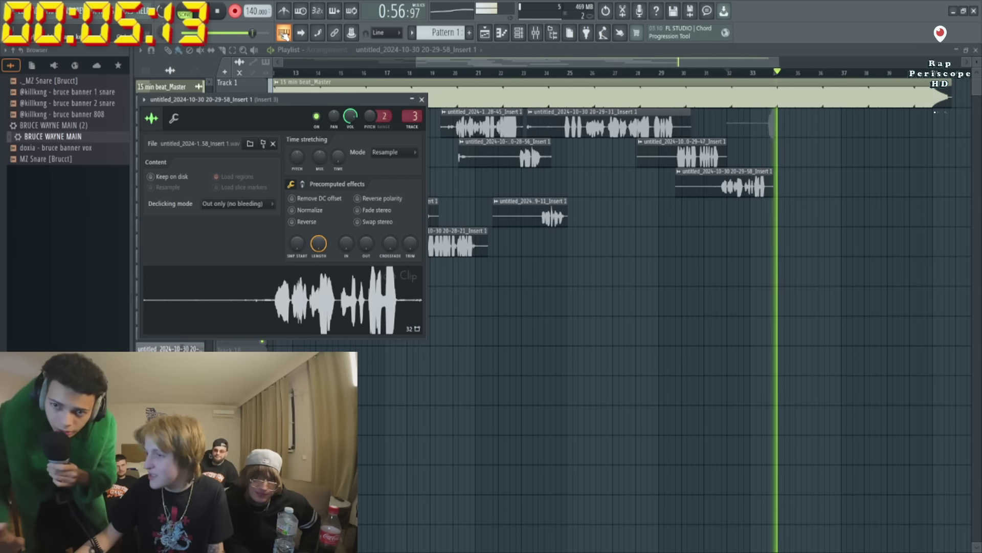
pyautogui.press('space')
pyautogui.press('space')
pyautogui.rightClick(771, 130)
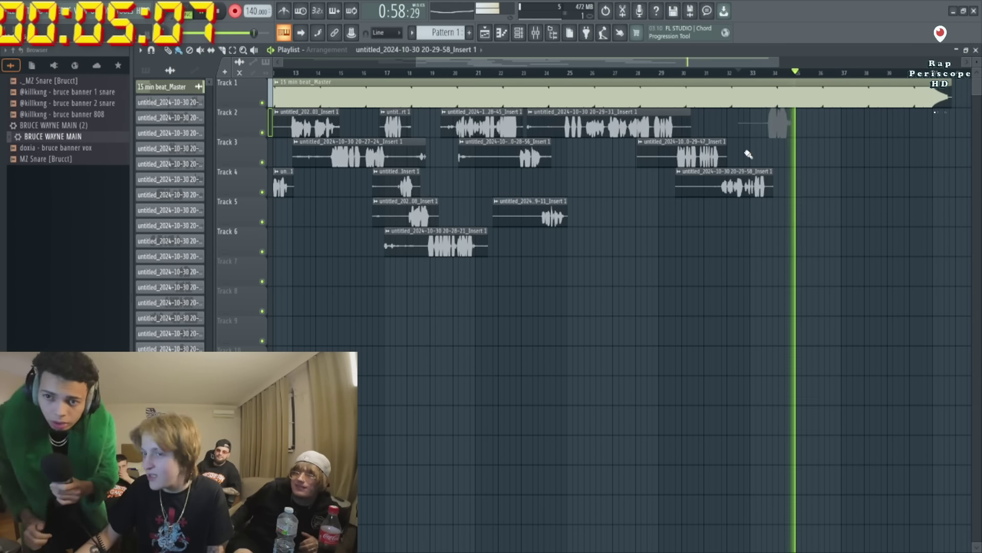
pyautogui.press('space')
pyautogui.doubleClick(773, 128)
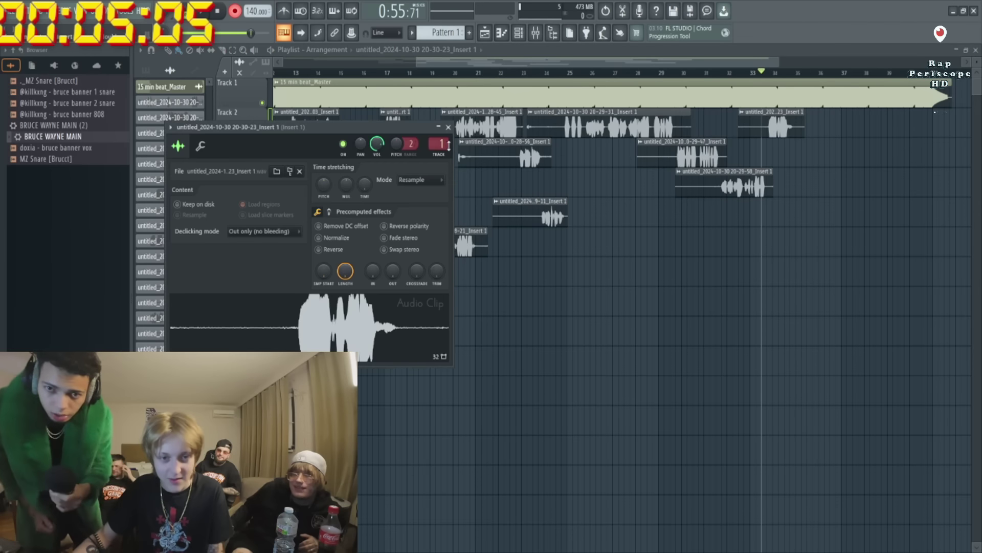
pyautogui.press('Escape')
# Try a vocal take on Track 3 from about bar 33, discard it and set the playhead to about bar 34.
pyautogui.press('space')
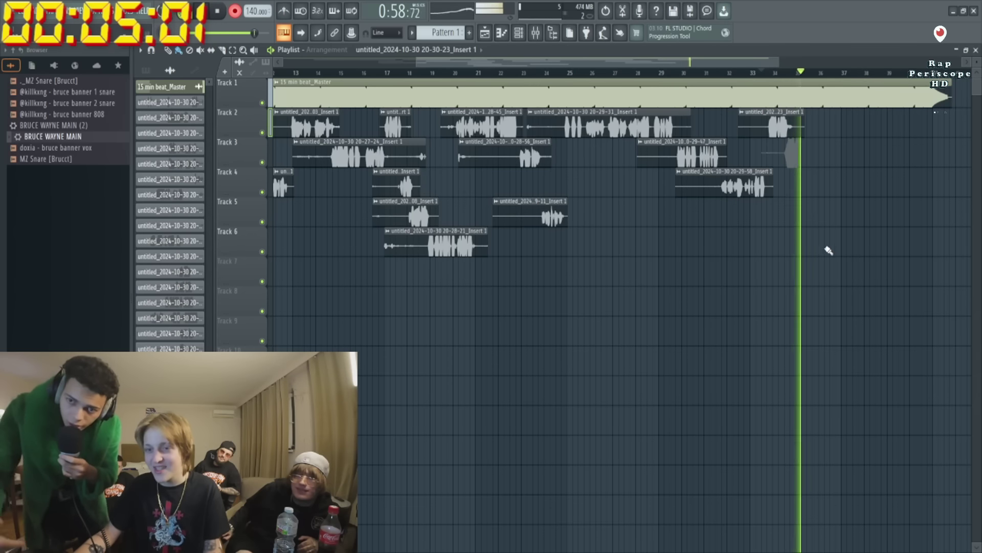
pyautogui.click(774, 72)
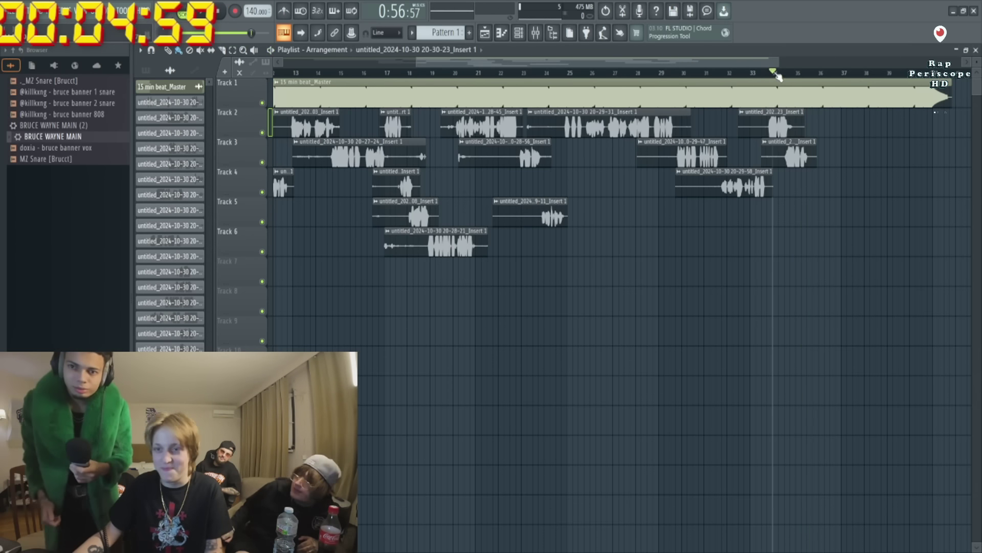
pyautogui.doubleClick(793, 160)
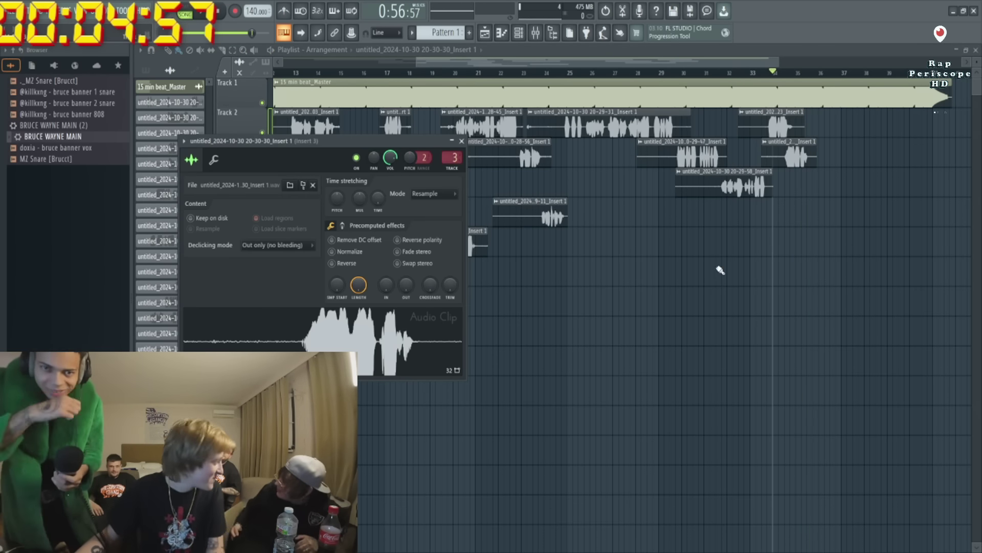
pyautogui.press('Escape')
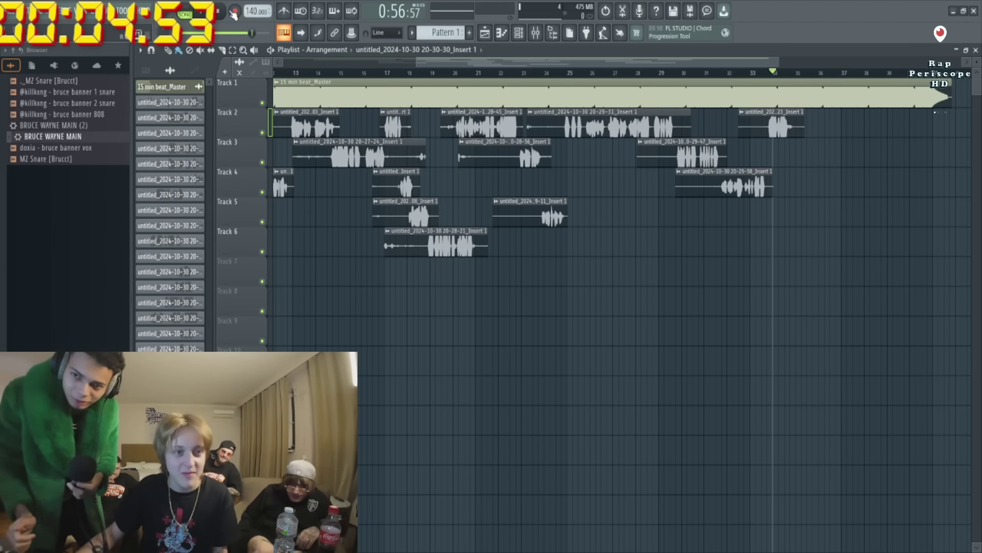
# Record a short vocal take on Track 5 from about bar 34, remove the stray Track 3 clip and route the take to mixer track 3.
pyautogui.press('space')
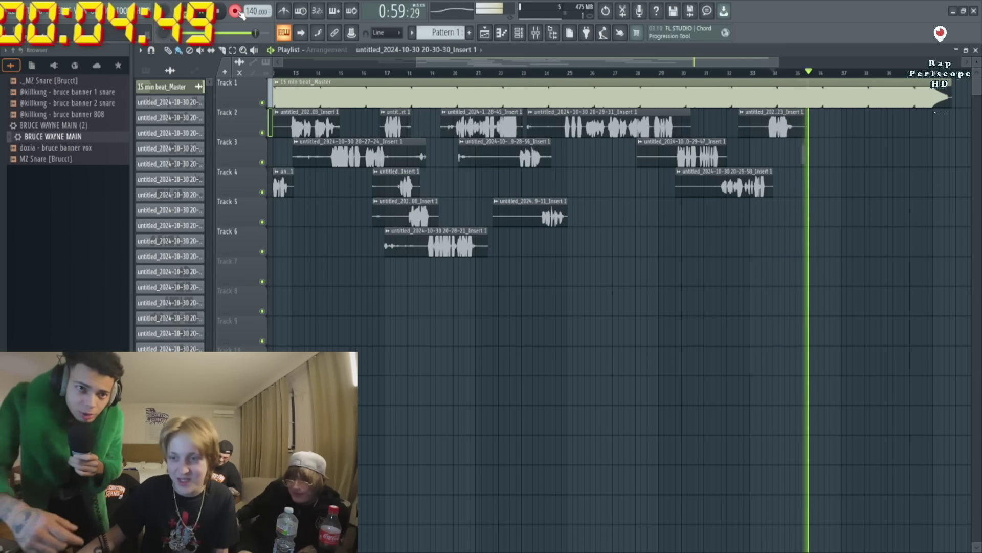
pyautogui.press('space')
pyautogui.press('space')
pyautogui.rightClick(808, 158)
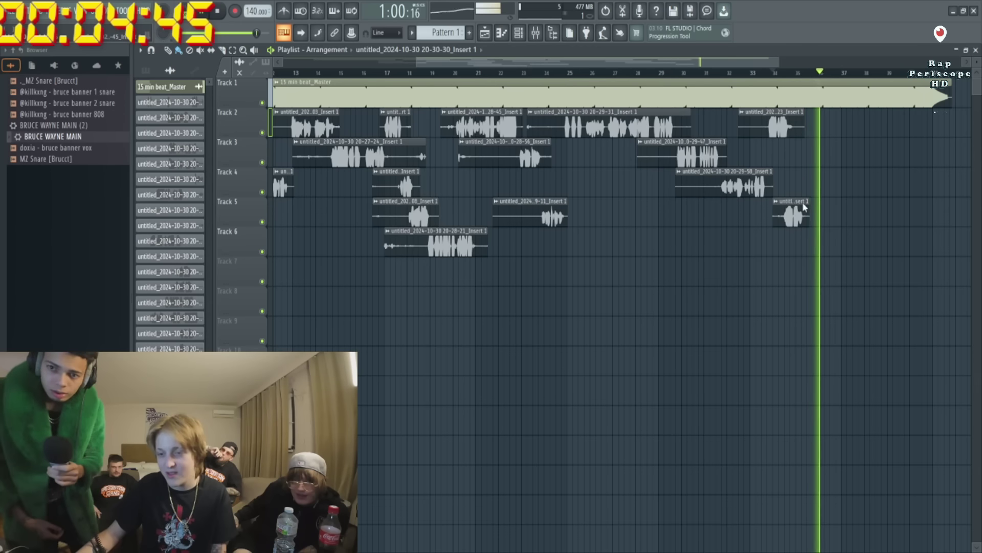
pyautogui.doubleClick(804, 207)
pyautogui.press('space')
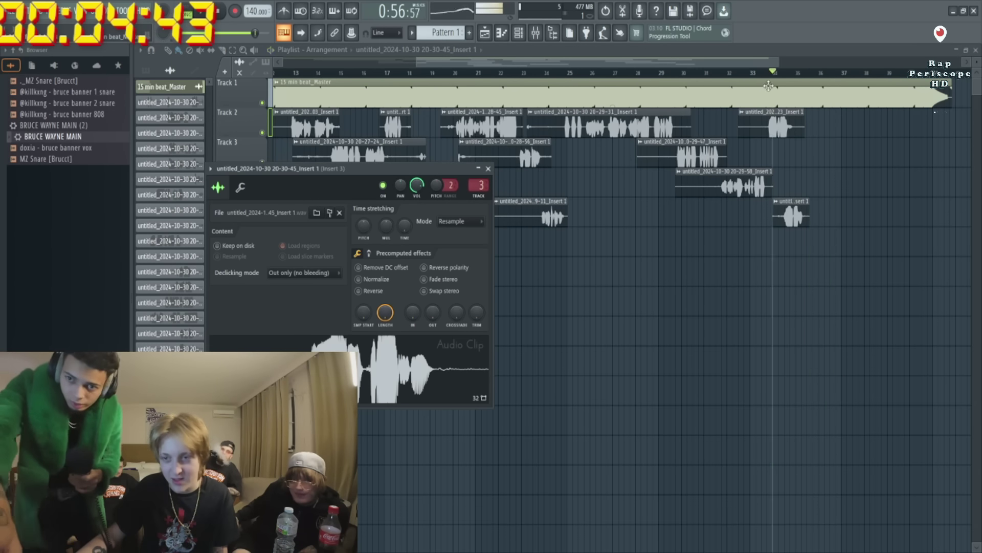
# Record a vocal take on Track 3 from about bar 34 to bar 37 and route the clip to mixer track 3.
pyautogui.press('space')
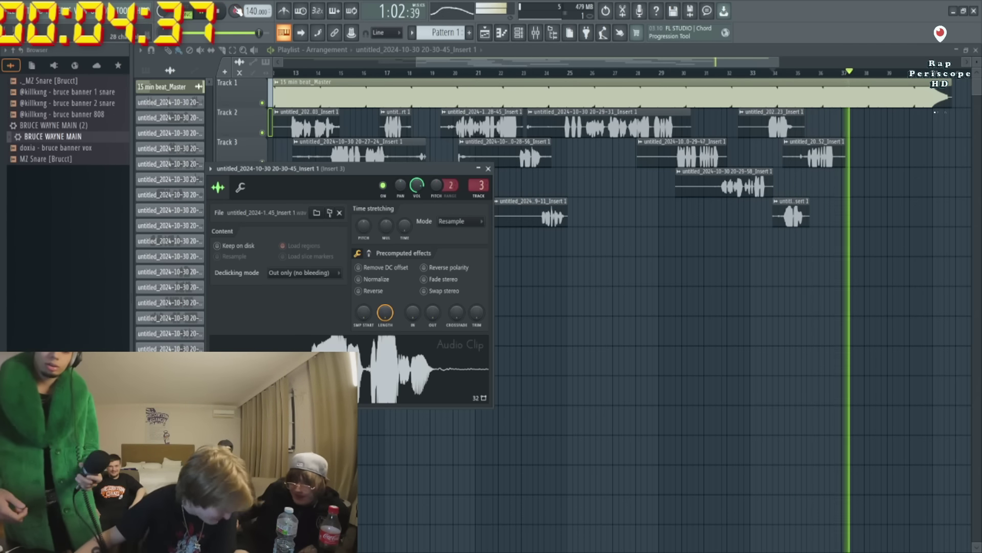
pyautogui.press('space')
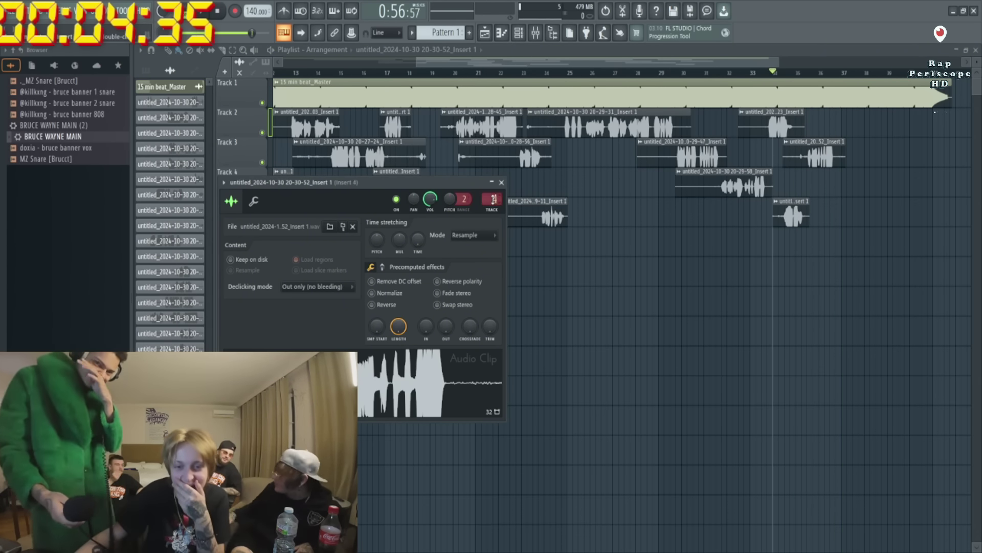
pyautogui.click(493, 200)
pyautogui.press('F5')
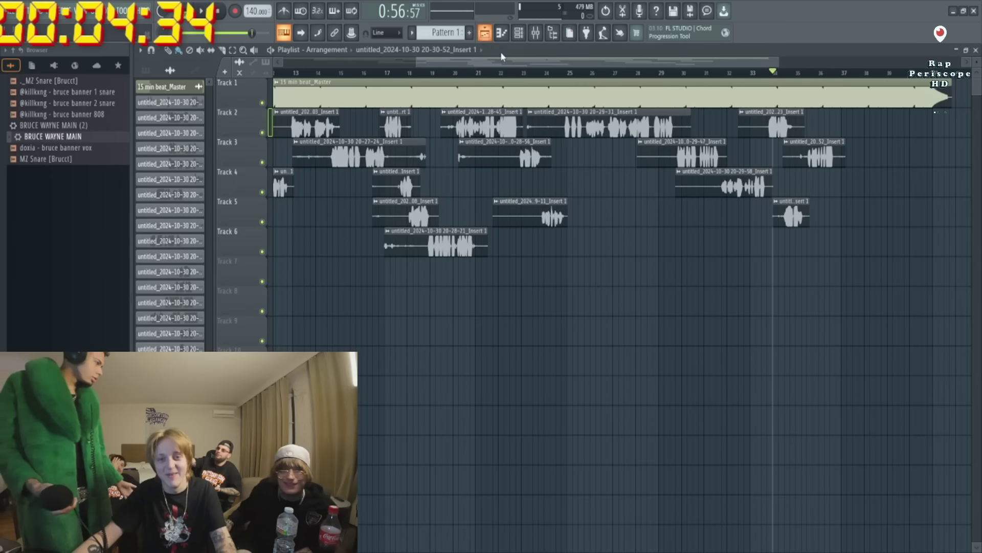
pyautogui.doubleClick(824, 148)
# Record a continuous vocal take on Track 7 from about bar 7 to bar 38 with the metronome enabled.
pyautogui.scroll(-3, 685, 204)
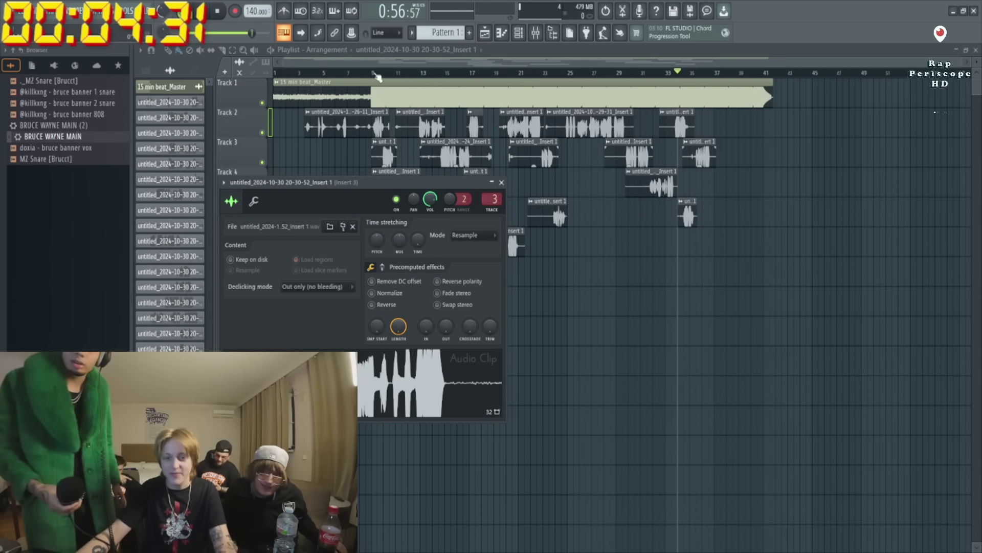
pyautogui.click(347, 72)
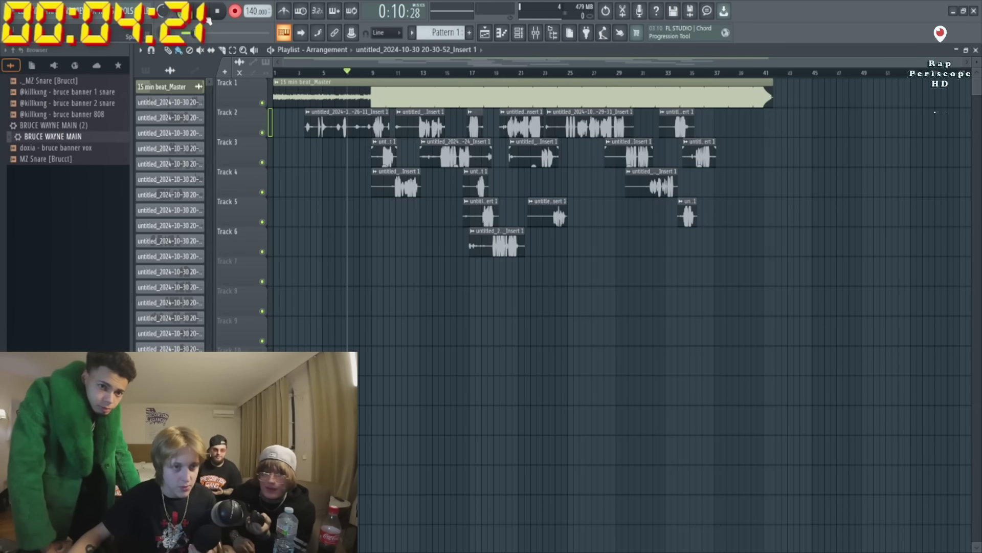
pyautogui.click(285, 13)
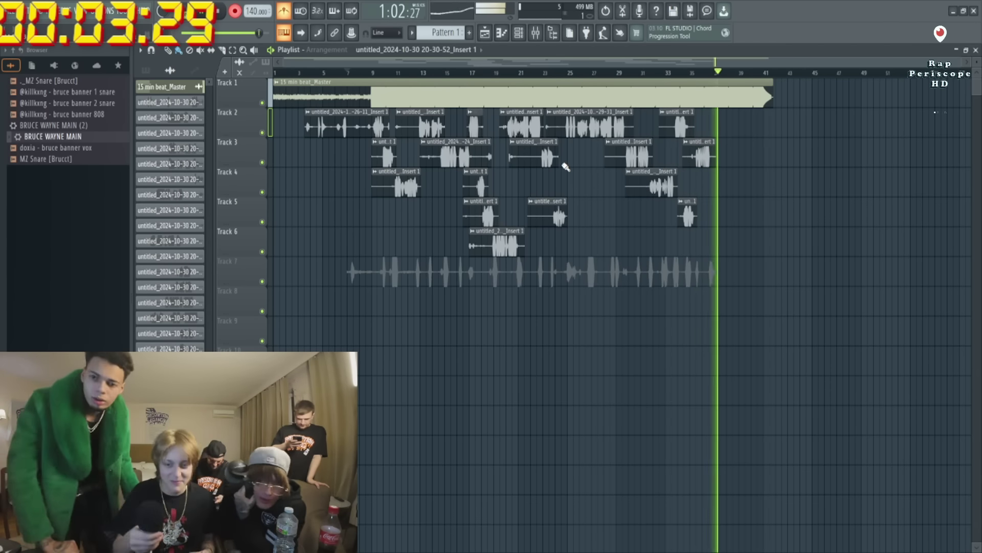
pyautogui.press('space')
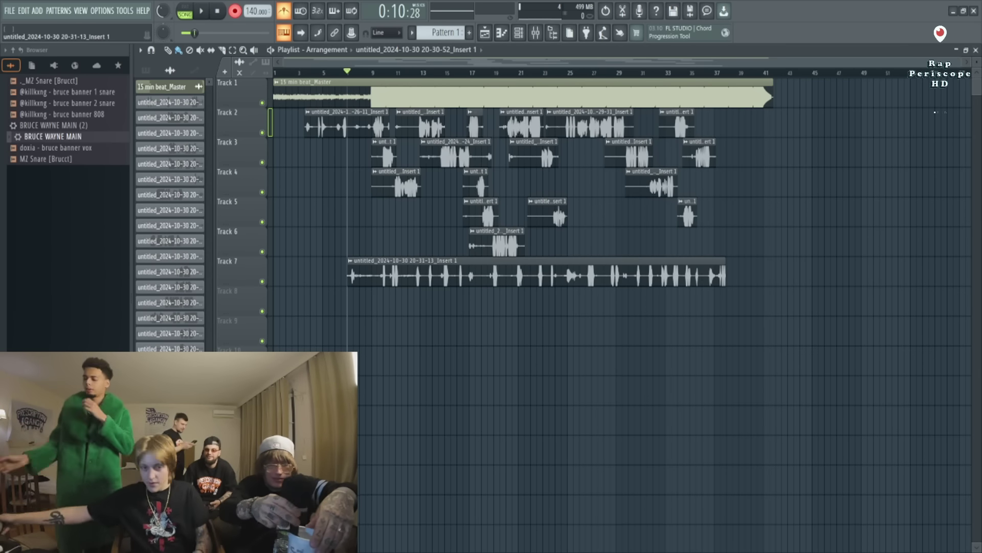
# Examine the Insert 1 and main mixer tracks, comparing their input and effect slots, and return to the playlist.
pyautogui.click(535, 32)
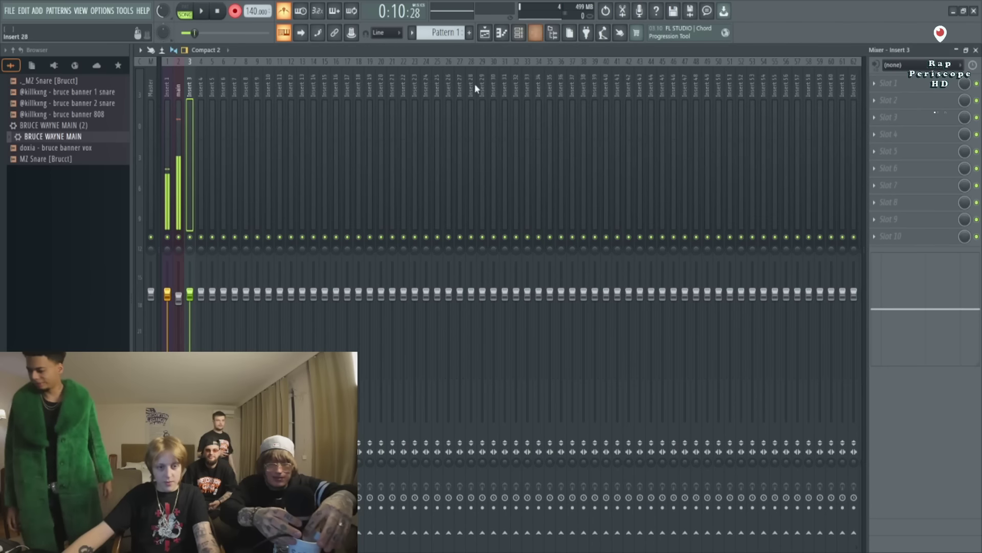
pyautogui.click(178, 178)
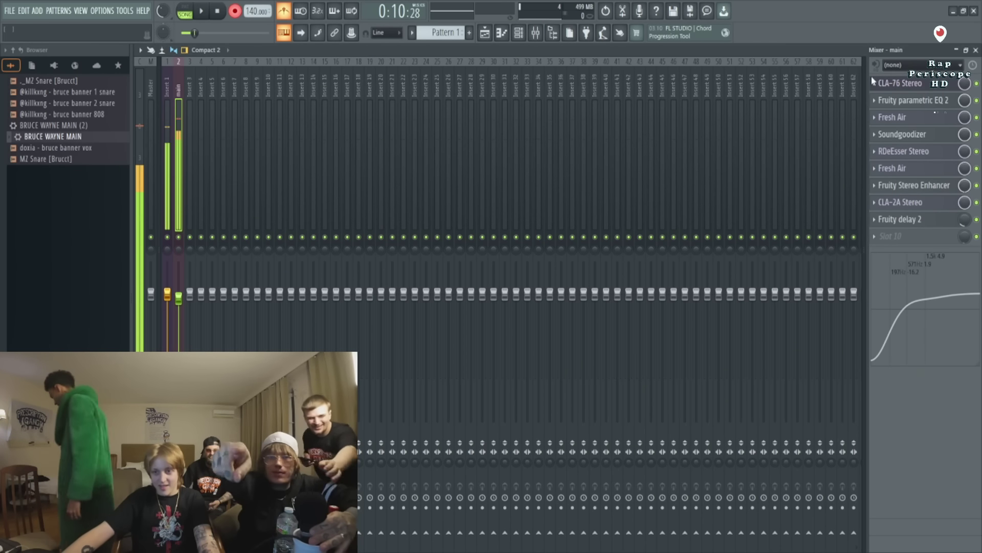
pyautogui.click(166, 195)
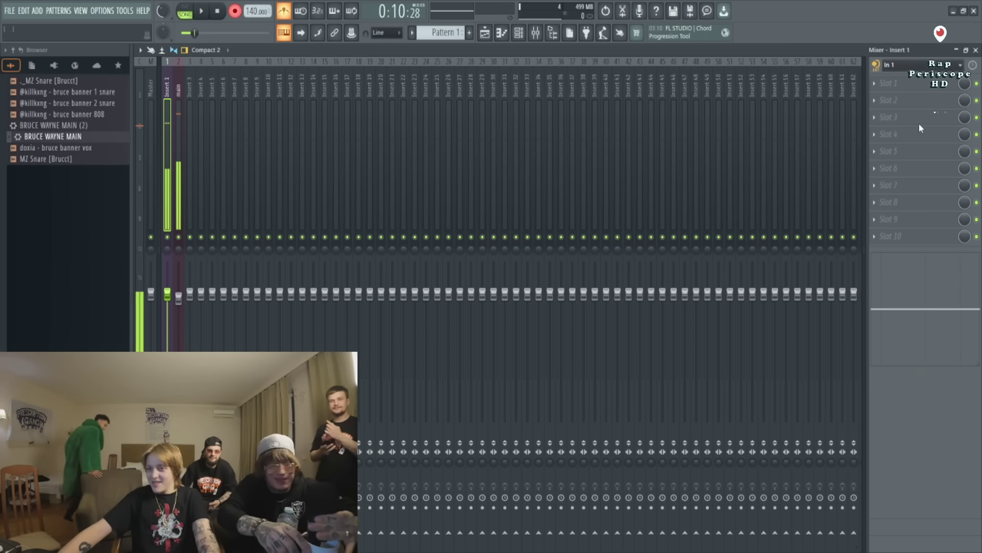
pyautogui.click(177, 149)
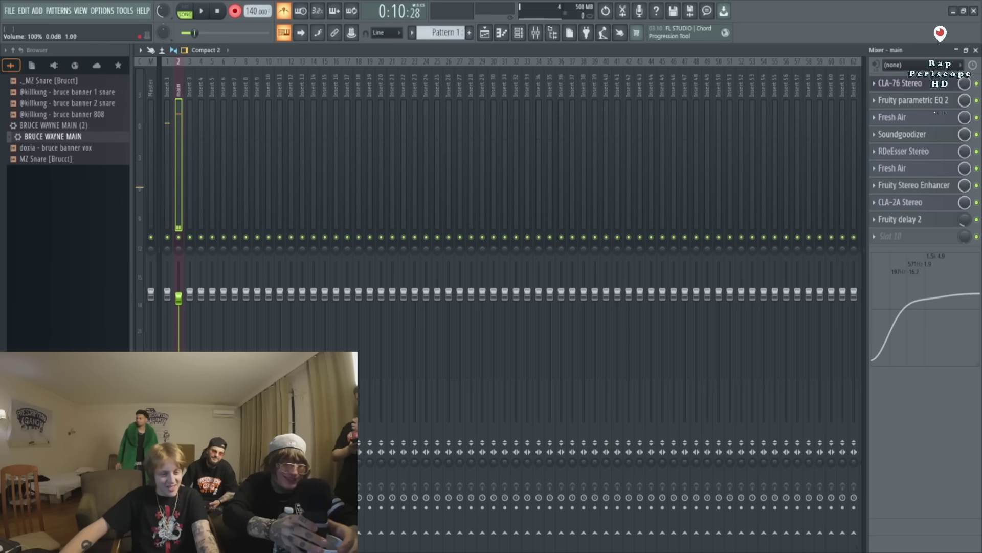
pyautogui.click(485, 32)
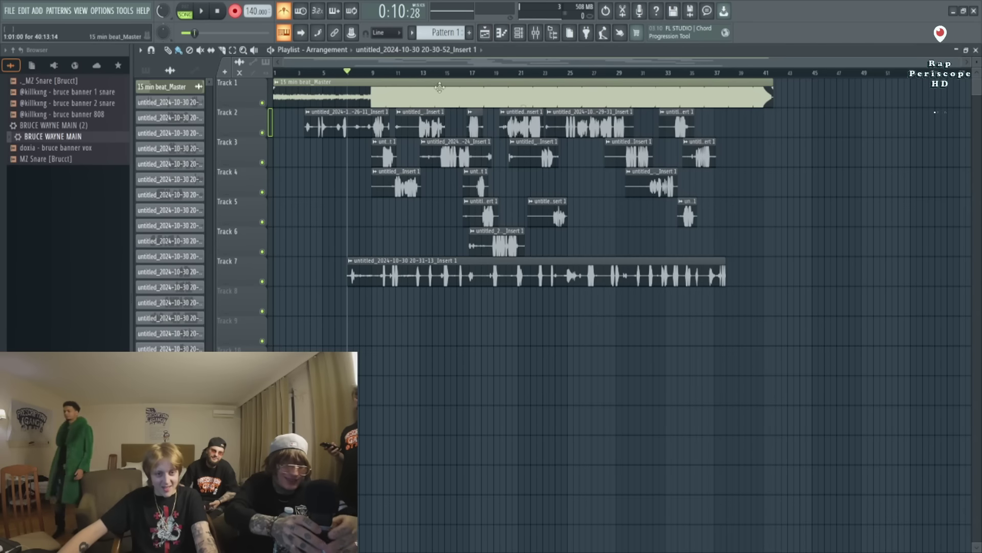
# Select all the recorded vocal channels without the beat master and route them to mixer track 2 (main).
pyautogui.click(536, 33)
pyautogui.click(189, 142)
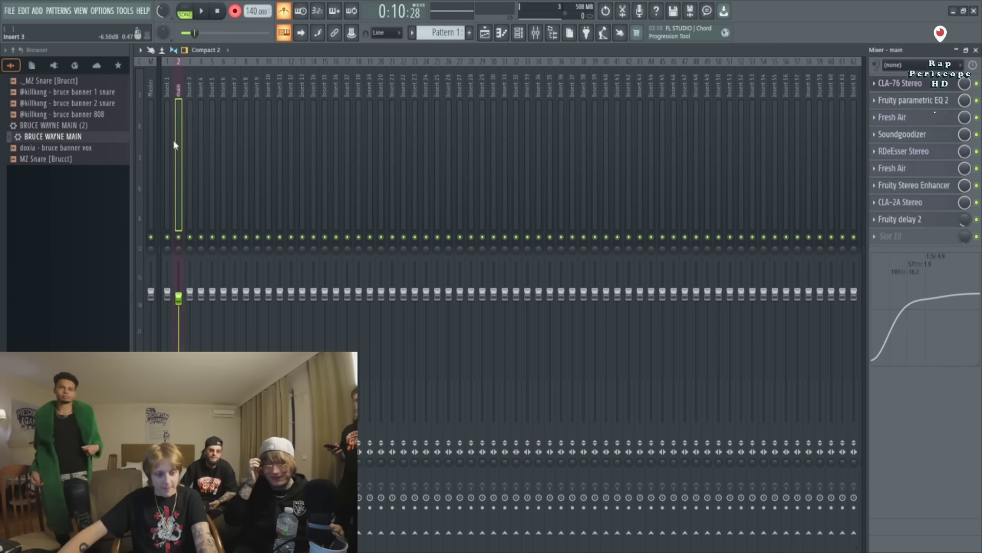
pyautogui.click(179, 107)
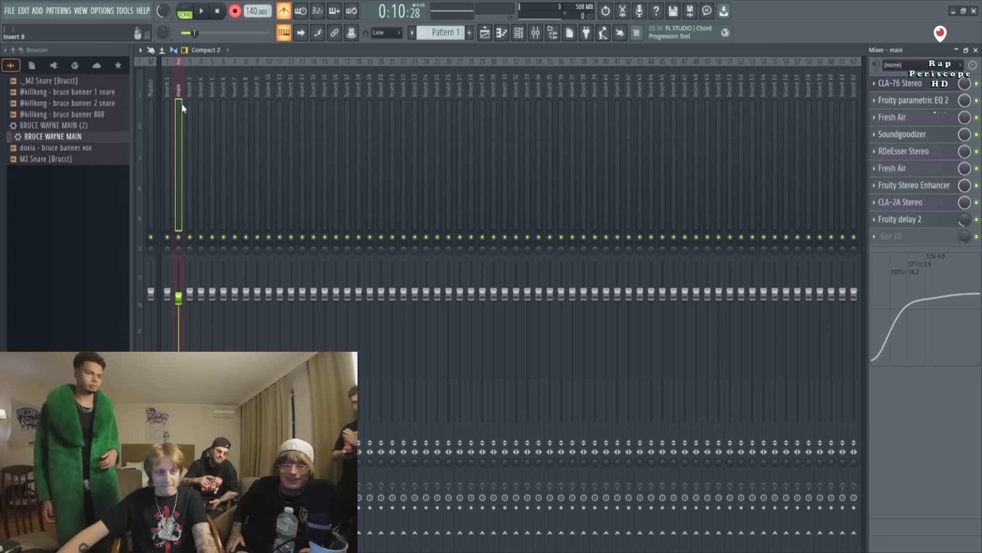
pyautogui.click(518, 33)
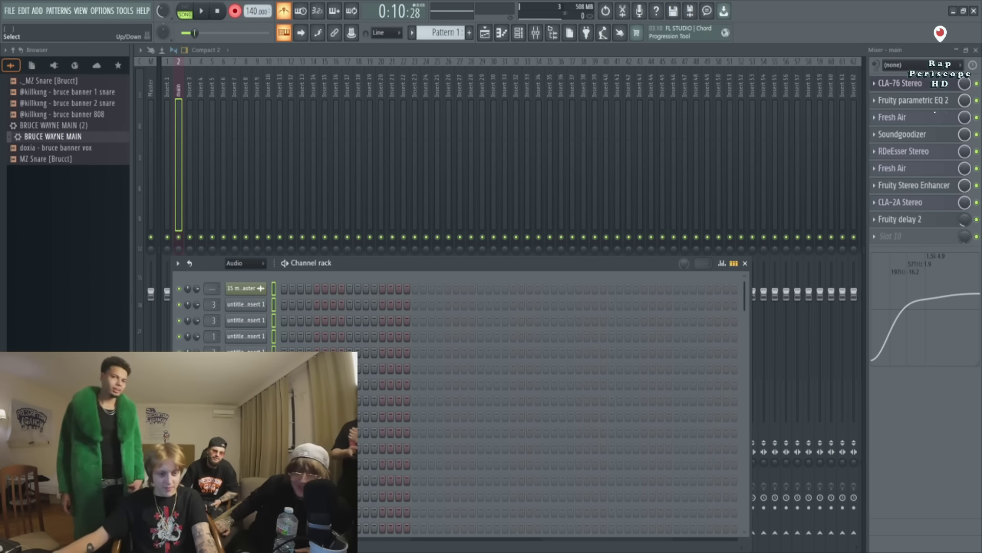
pyautogui.scroll(3, 273, 293)
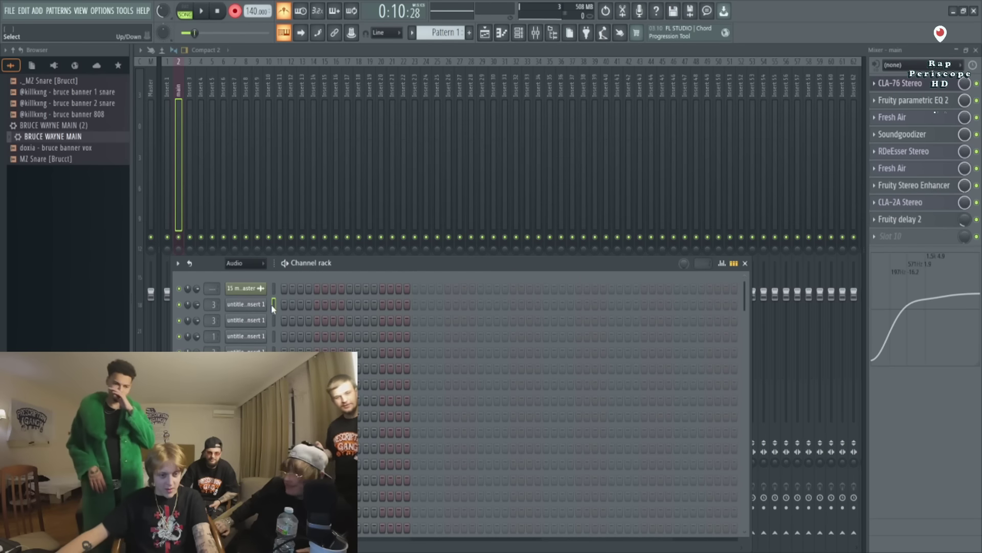
pyautogui.scroll(-3, 273, 294)
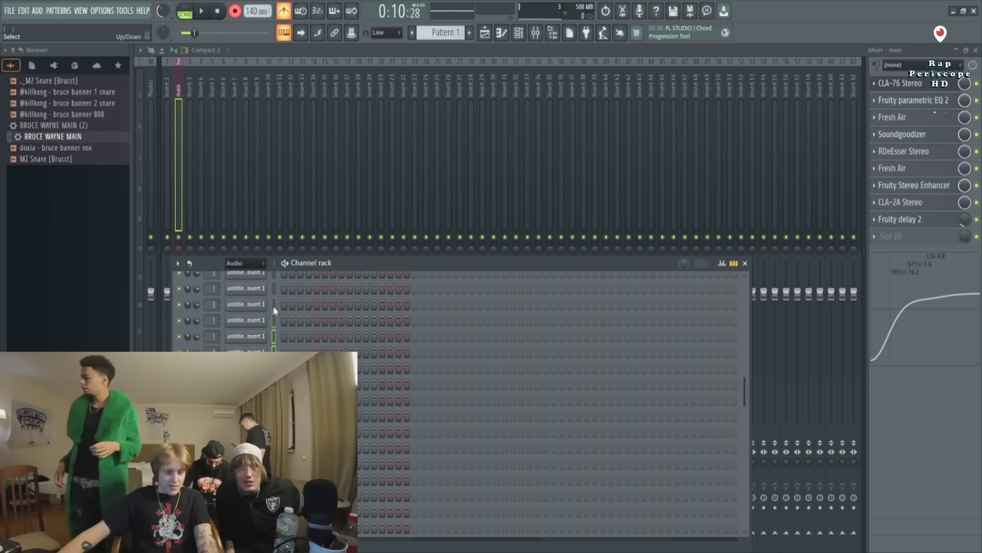
pyautogui.scroll(2, 275, 310)
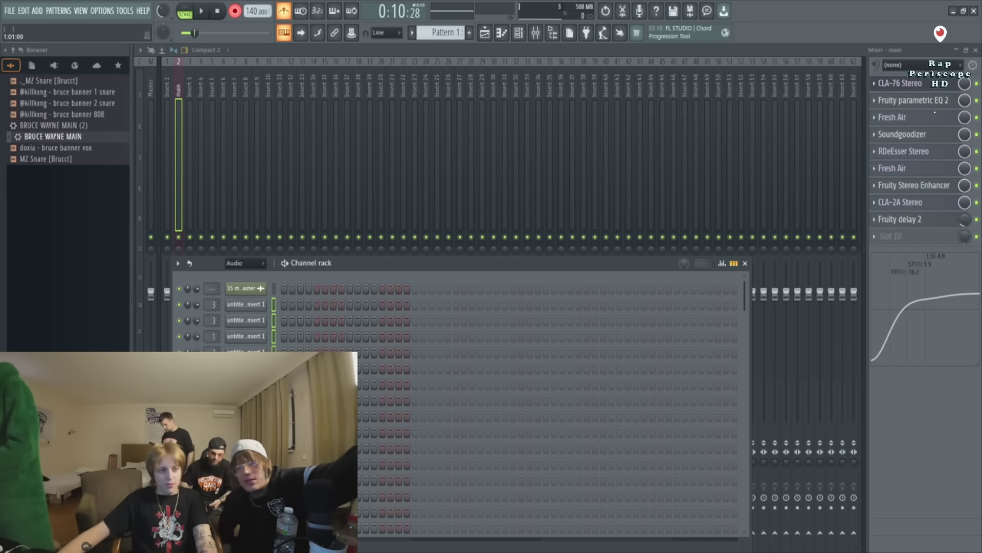
pyautogui.scroll(-3, 460, 405)
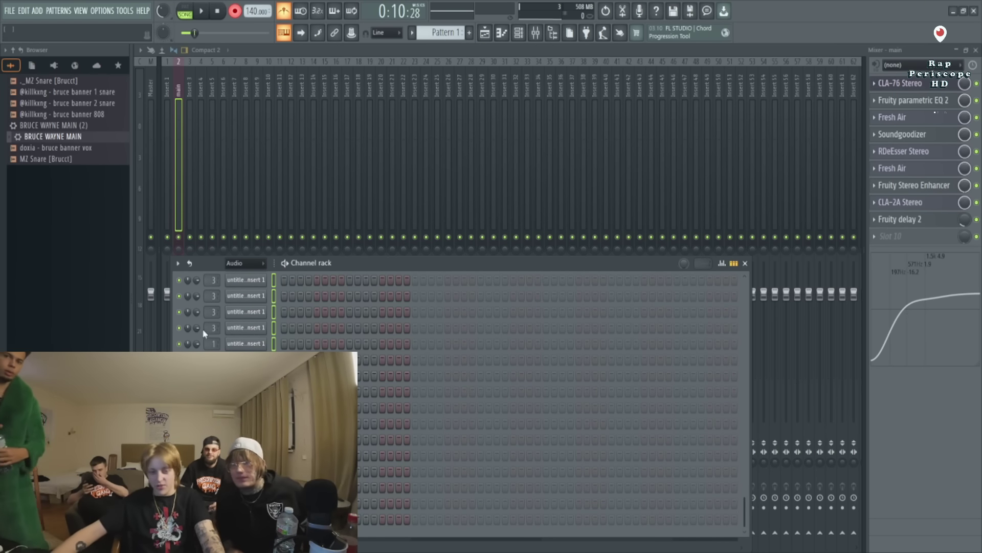
pyautogui.press('F6')
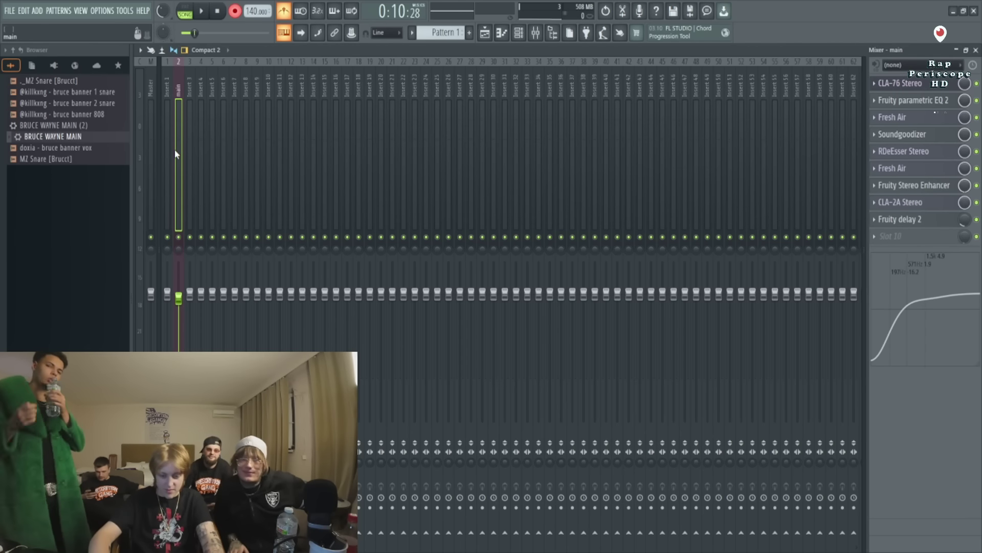
# Play the arrangement from the start to about bar 37 with the metronome off, lowering the main mixer track's volume to about 77%.
pyautogui.click(482, 33)
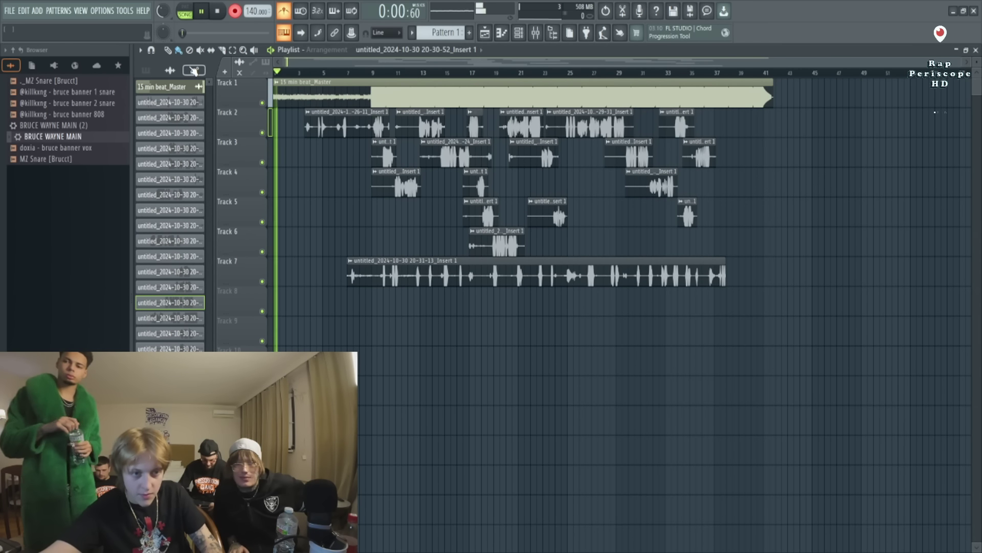
pyautogui.click(283, 12)
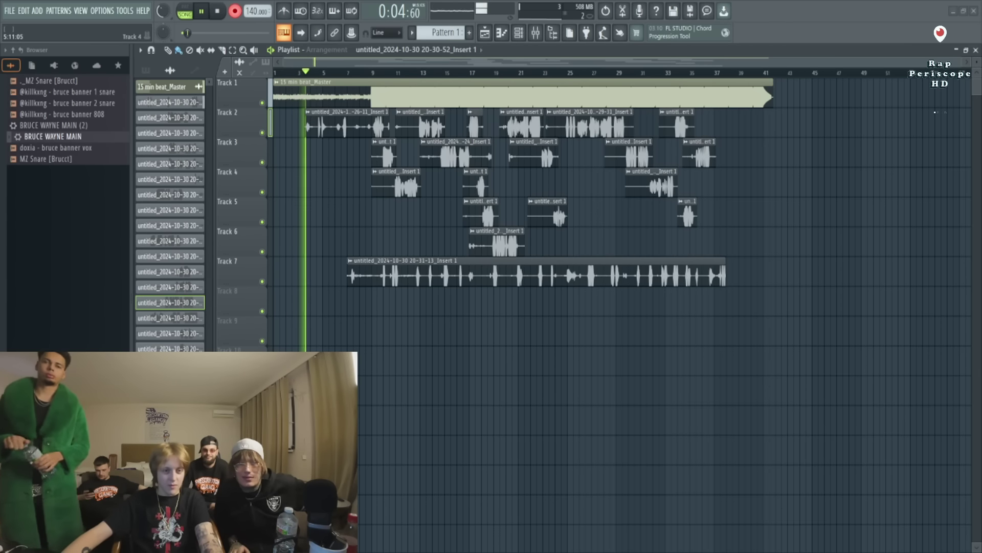
pyautogui.click(539, 33)
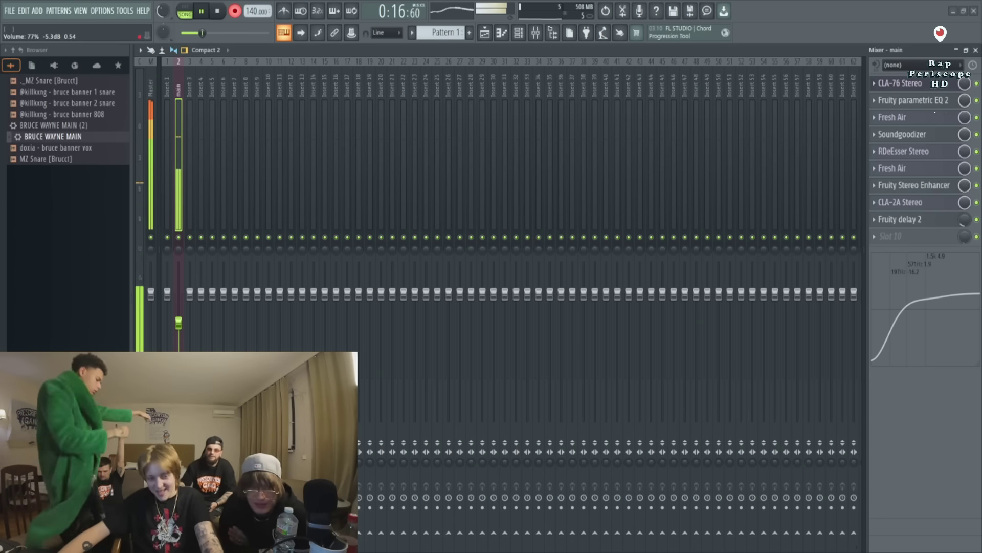
pyautogui.click(485, 35)
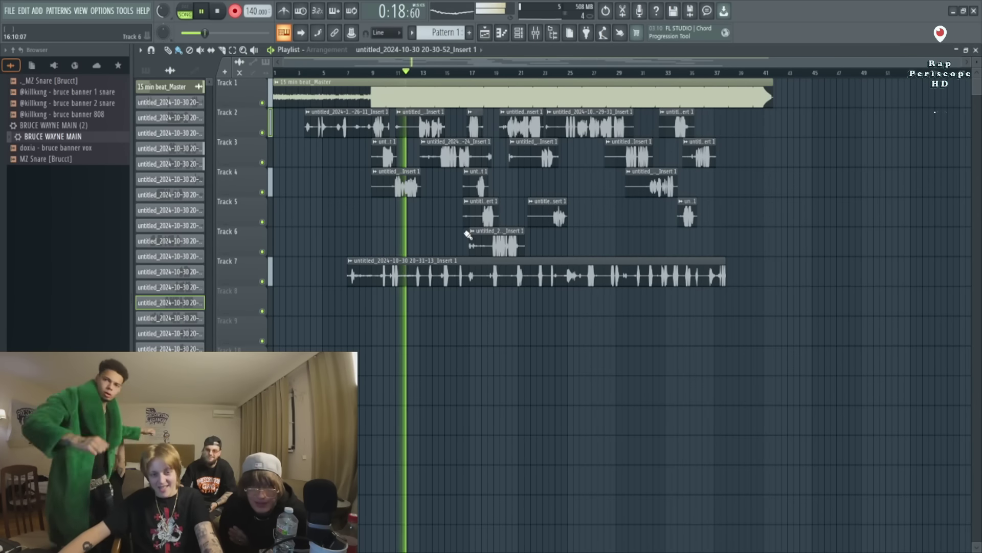
pyautogui.click(536, 34)
pyautogui.click(536, 35)
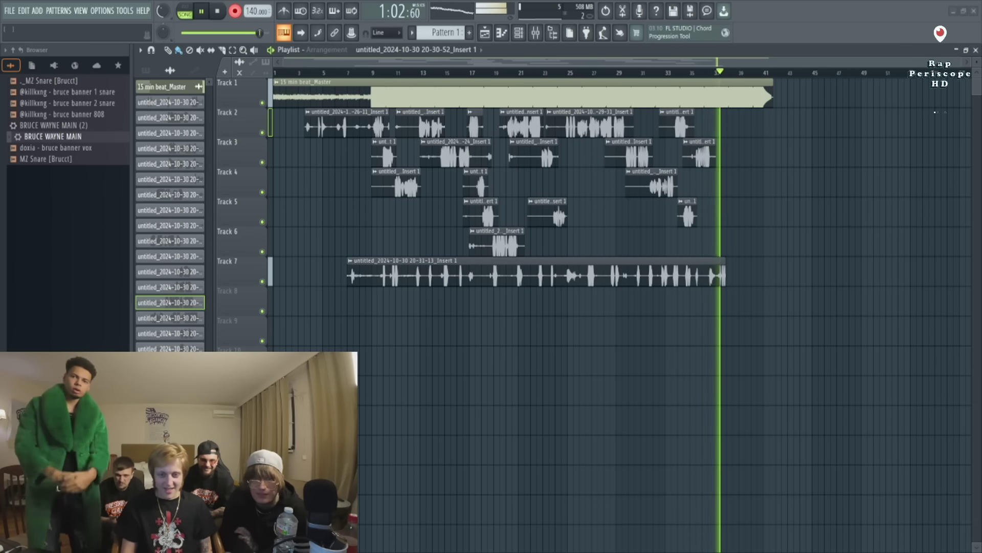
pyautogui.press('space')
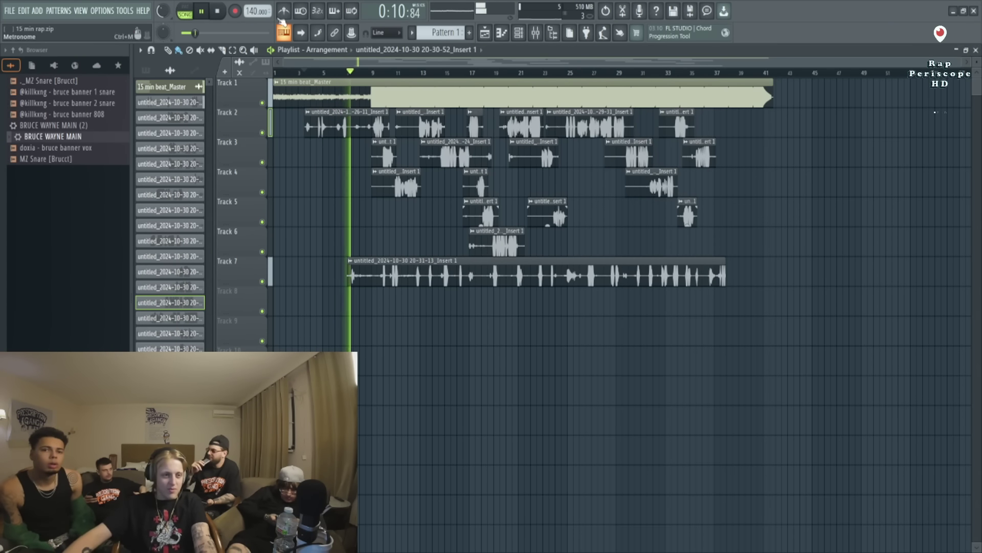
# Adjust the master volume while playing the arrangement from about bar 7, stop playback and close the project.
pyautogui.moveTo(164, 11); pyautogui.dragTo(166, 25)
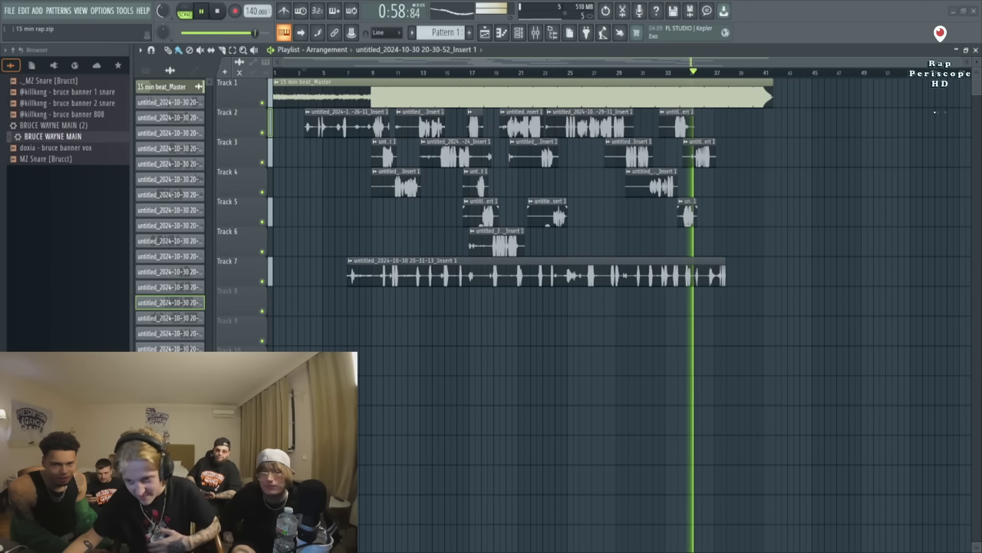
pyautogui.press('space')
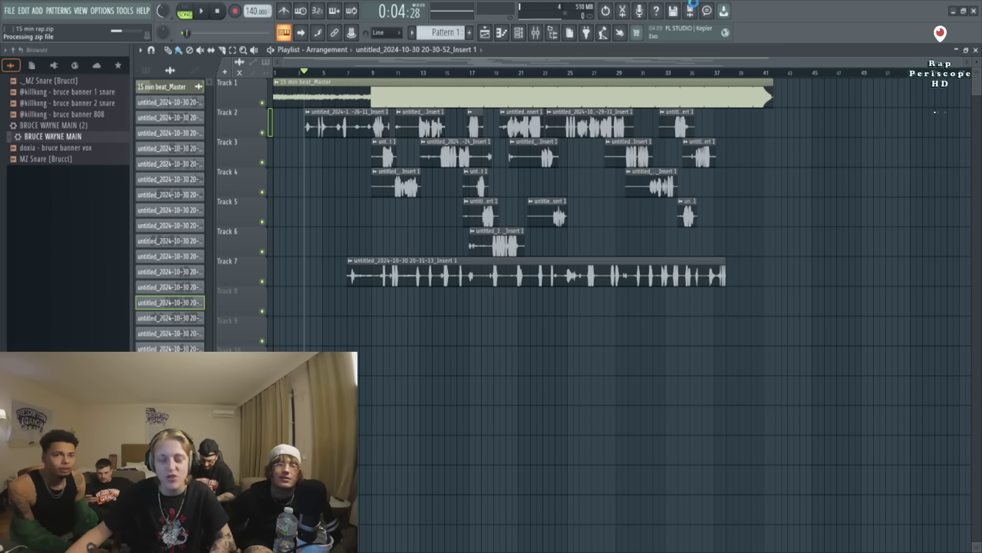
pyautogui.click(974, 11)
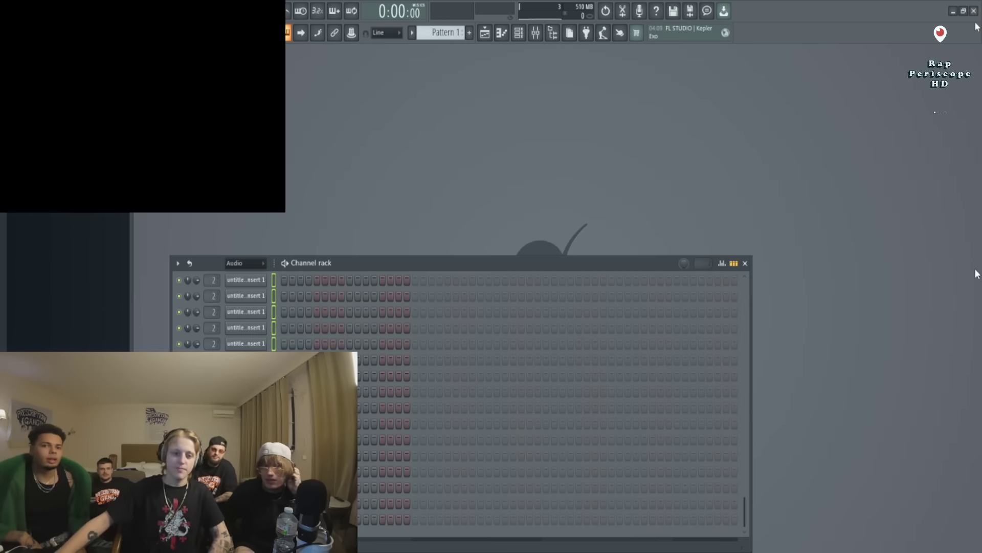